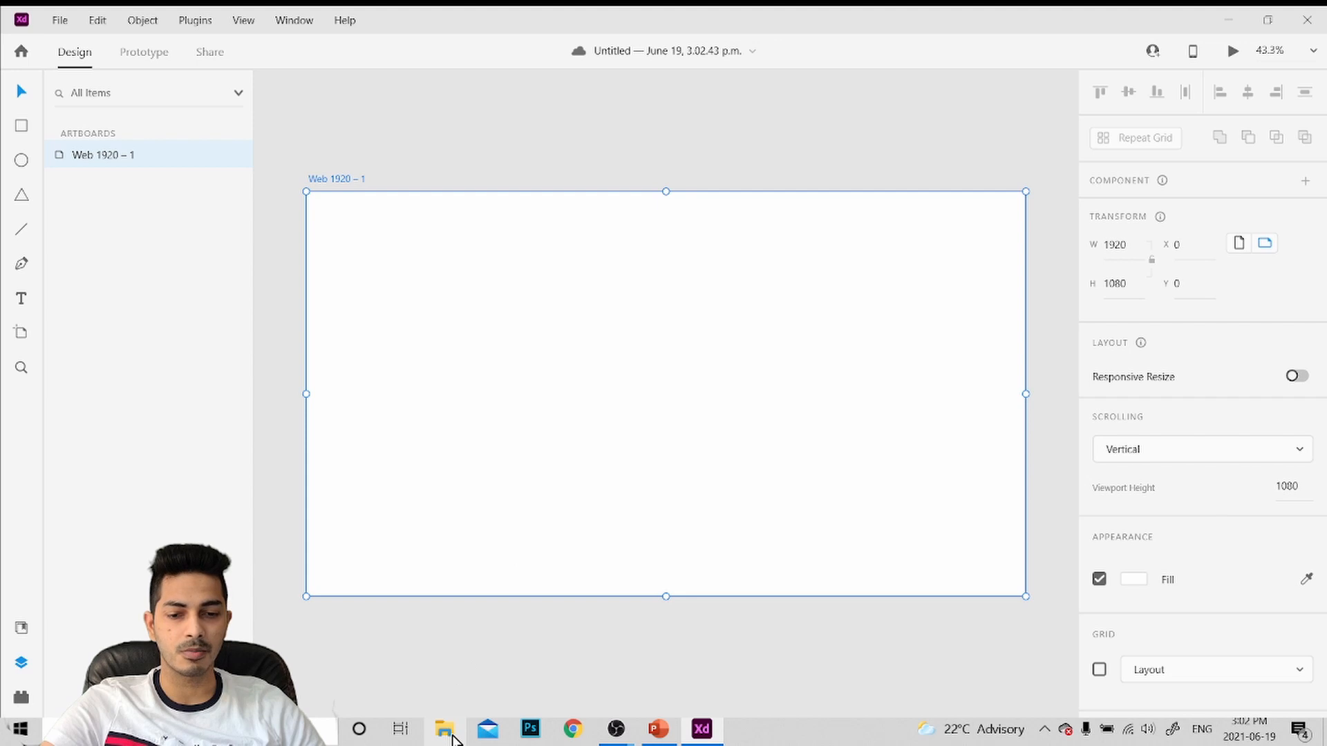
# Paste the natural-leaf image from File Explorer onto the Web 1920 – 1 artboard and move it just beyond the artboard's centre
pyautogui.click(453, 738)
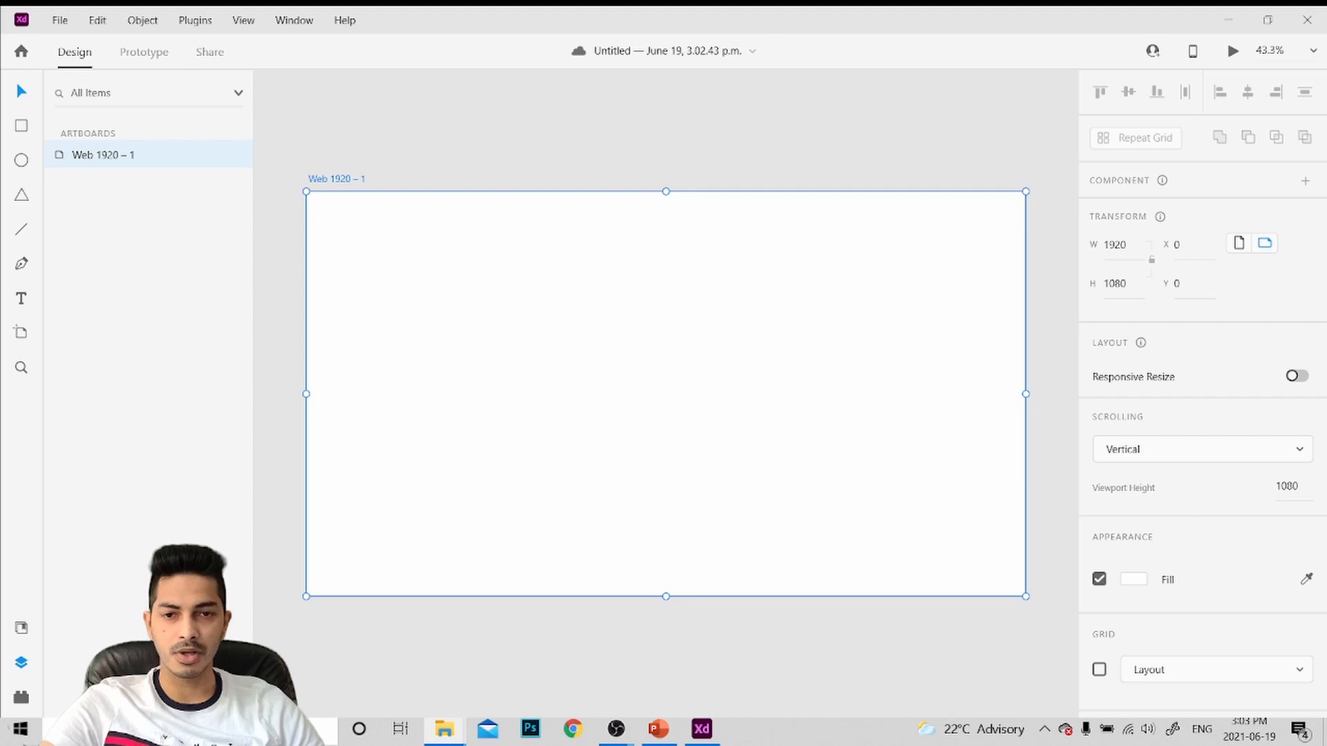
pyautogui.click(706, 735)
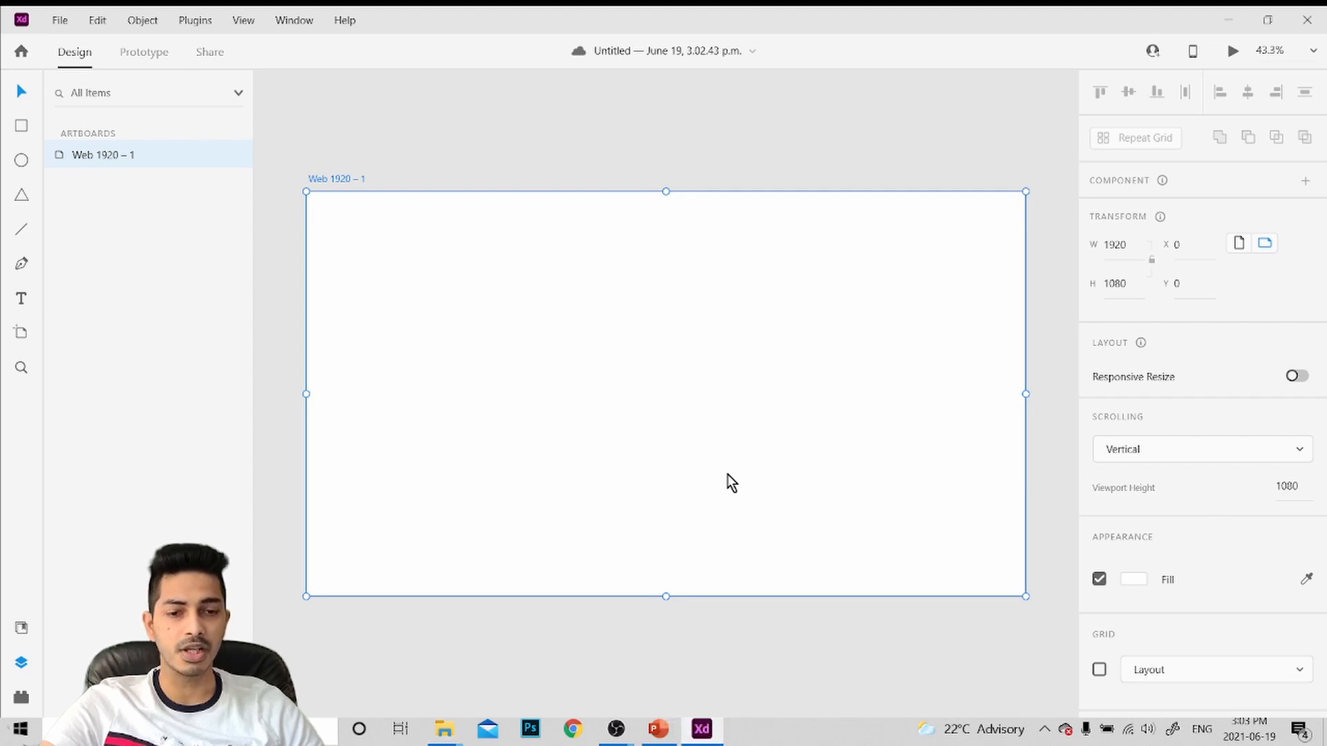
pyautogui.hotkey('ctrl', 'v')
pyautogui.moveTo(832, 577); pyautogui.dragTo(735, 400)
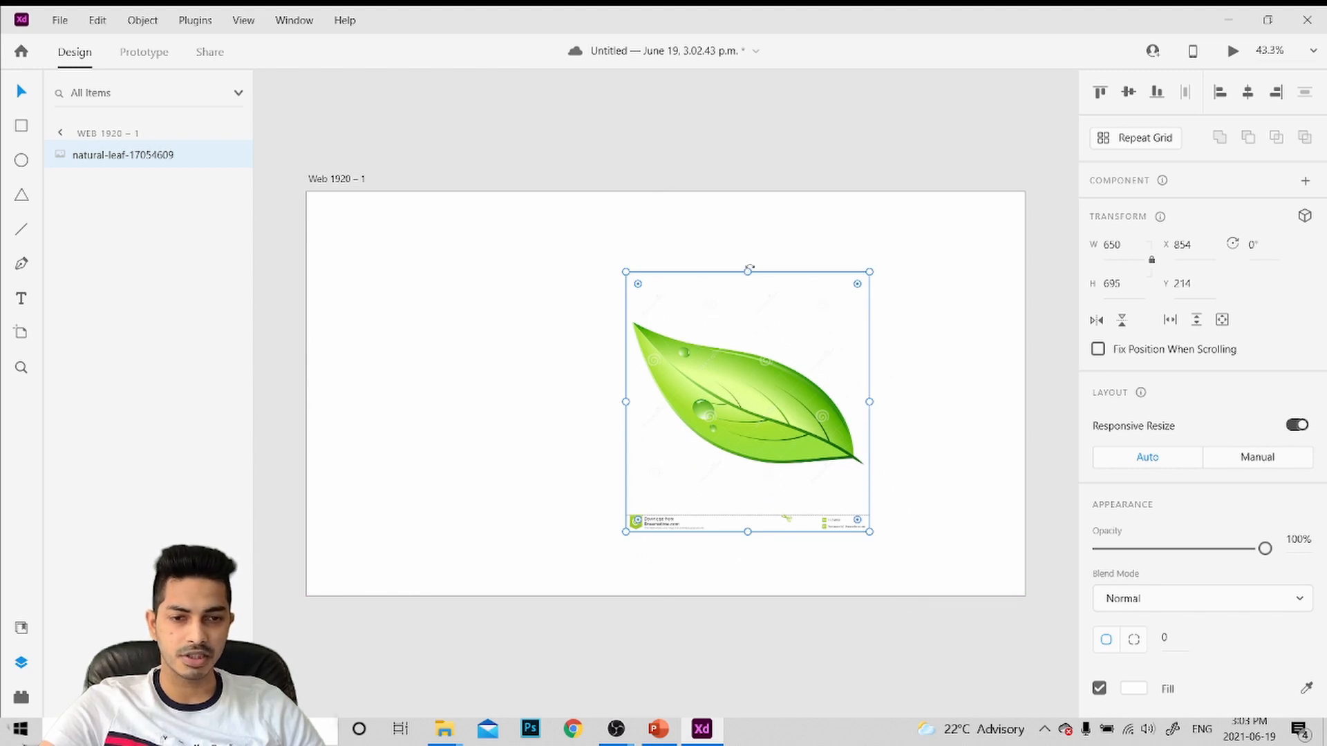
# Scale the leaf image down to about 618 by 662 and rotate it to about 152° so the leaf lies horizontally
pyautogui.moveTo(747, 271); pyautogui.dragTo(759, 283)
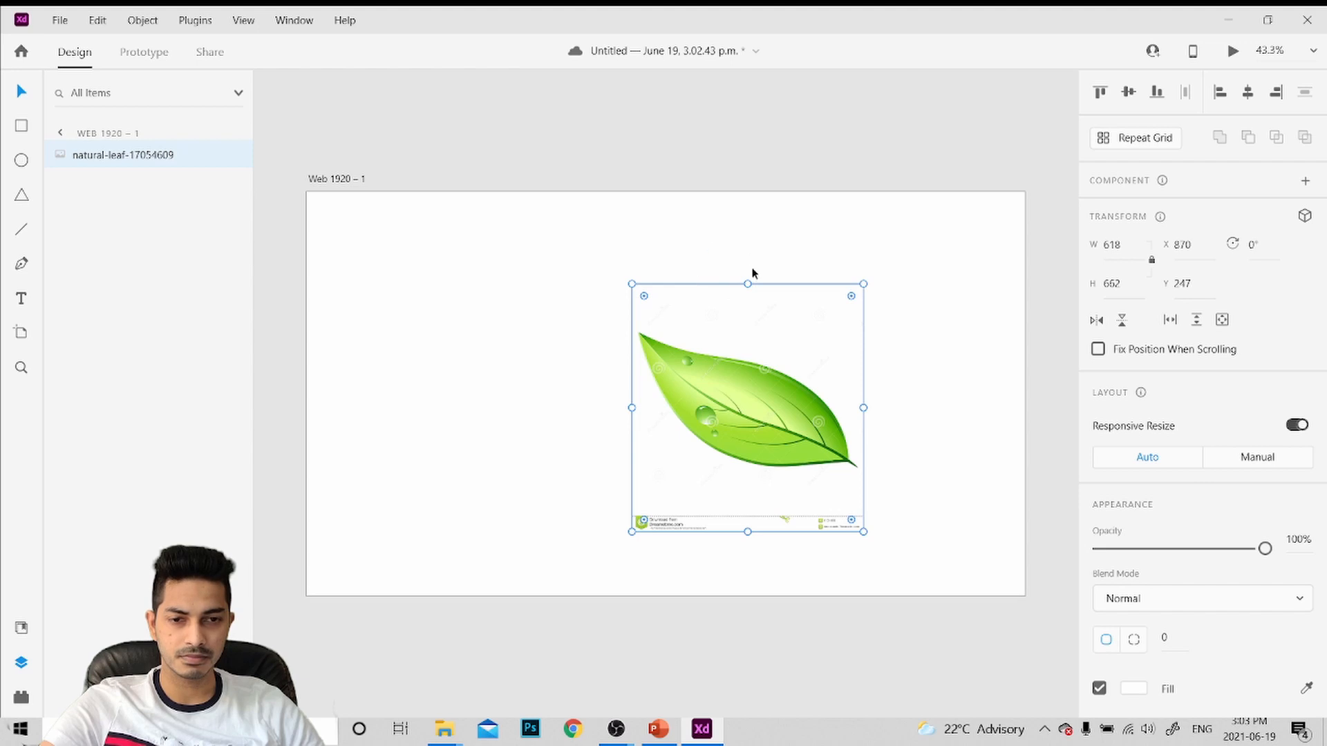
pyautogui.moveTo(751, 279); pyautogui.dragTo(844, 601)
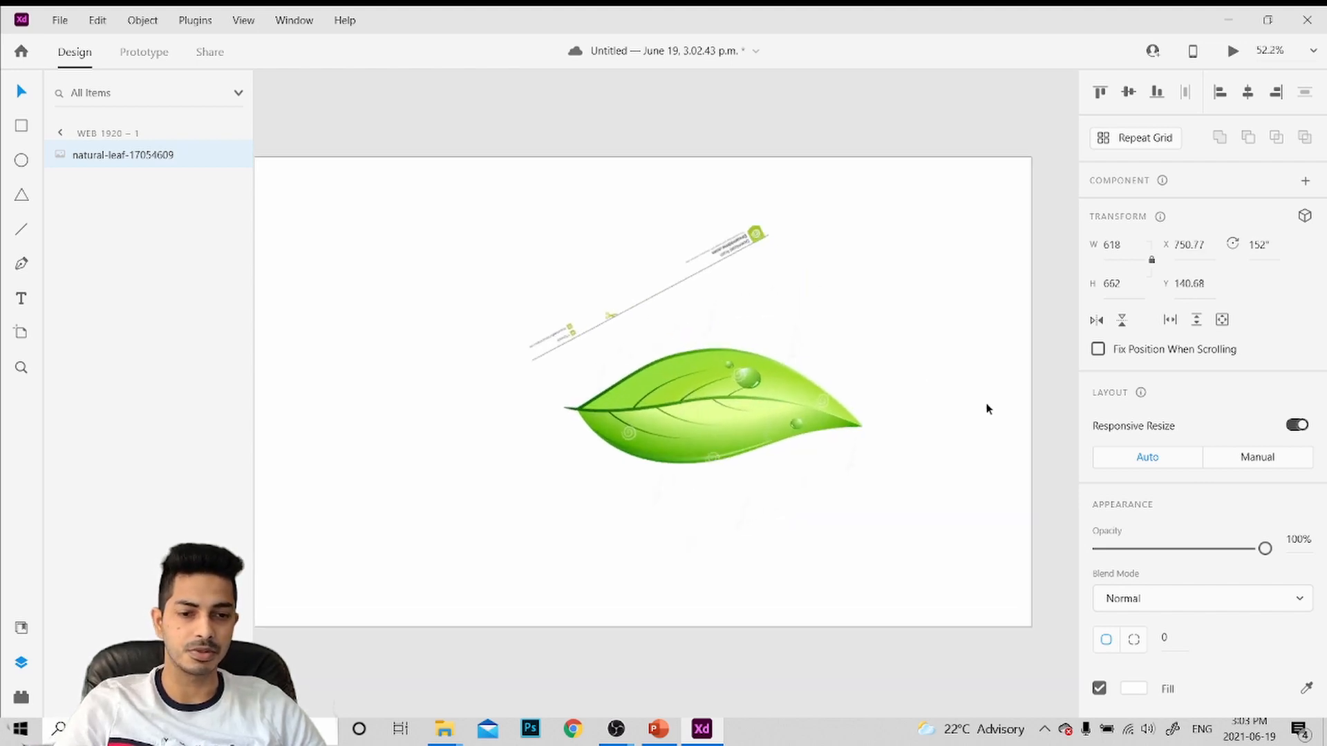
# Trace the leaf's upper edge with a Pen path from the stem end to the tip, curving it to match the outline
pyautogui.scroll(3, 928, 415)
pyautogui.scroll(1, 746, 433)
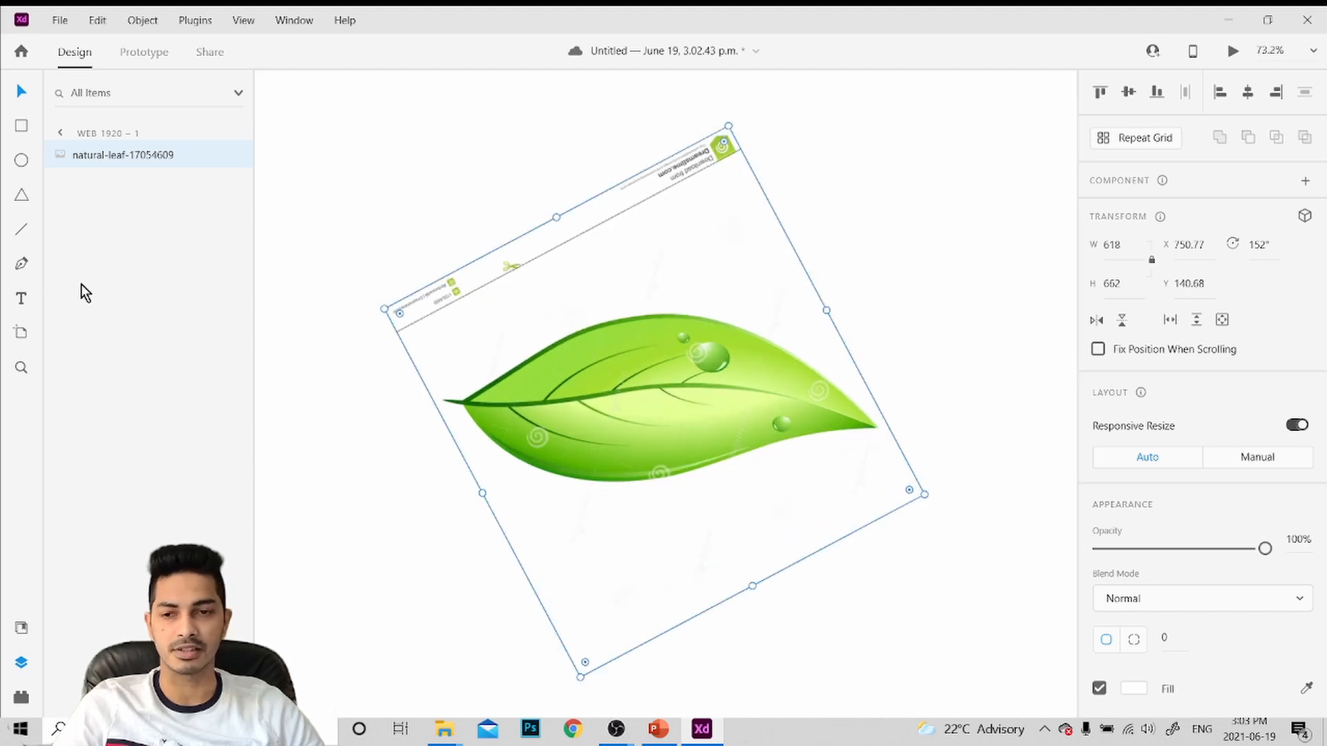
pyautogui.click(22, 265)
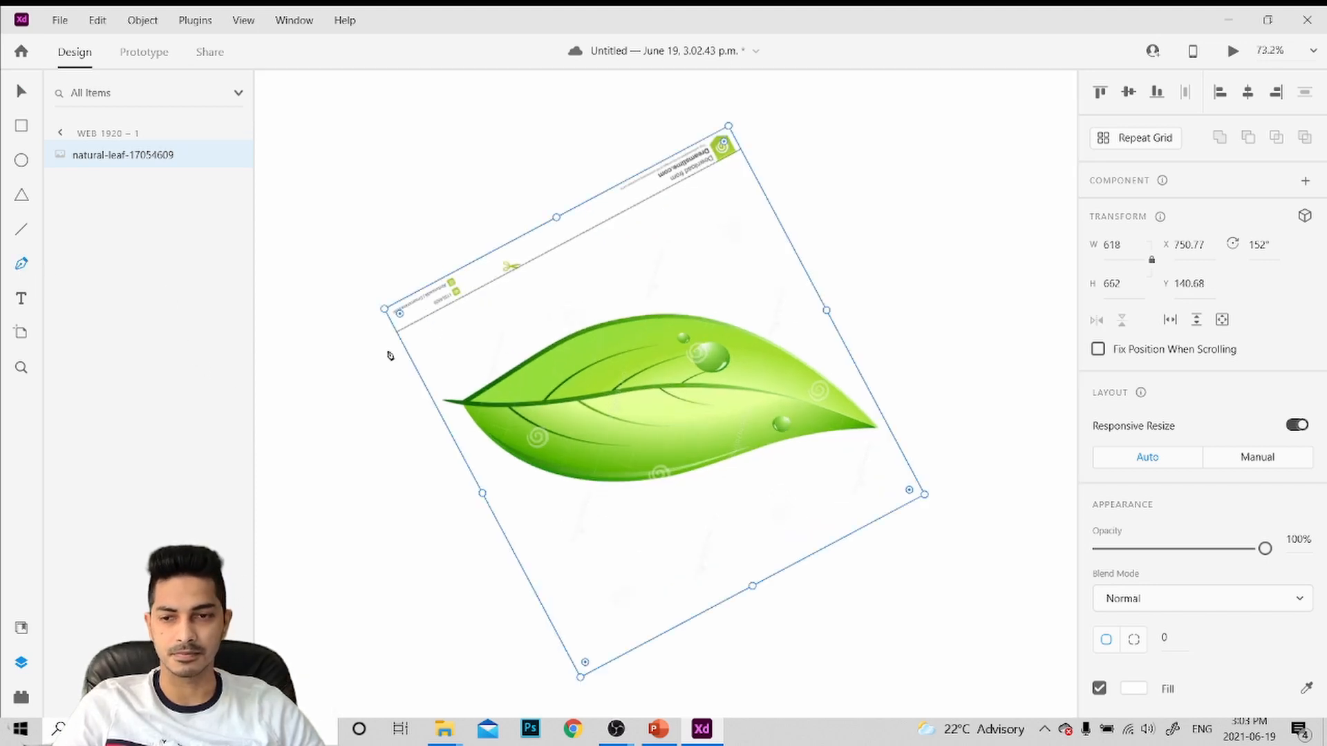
pyautogui.click(467, 406)
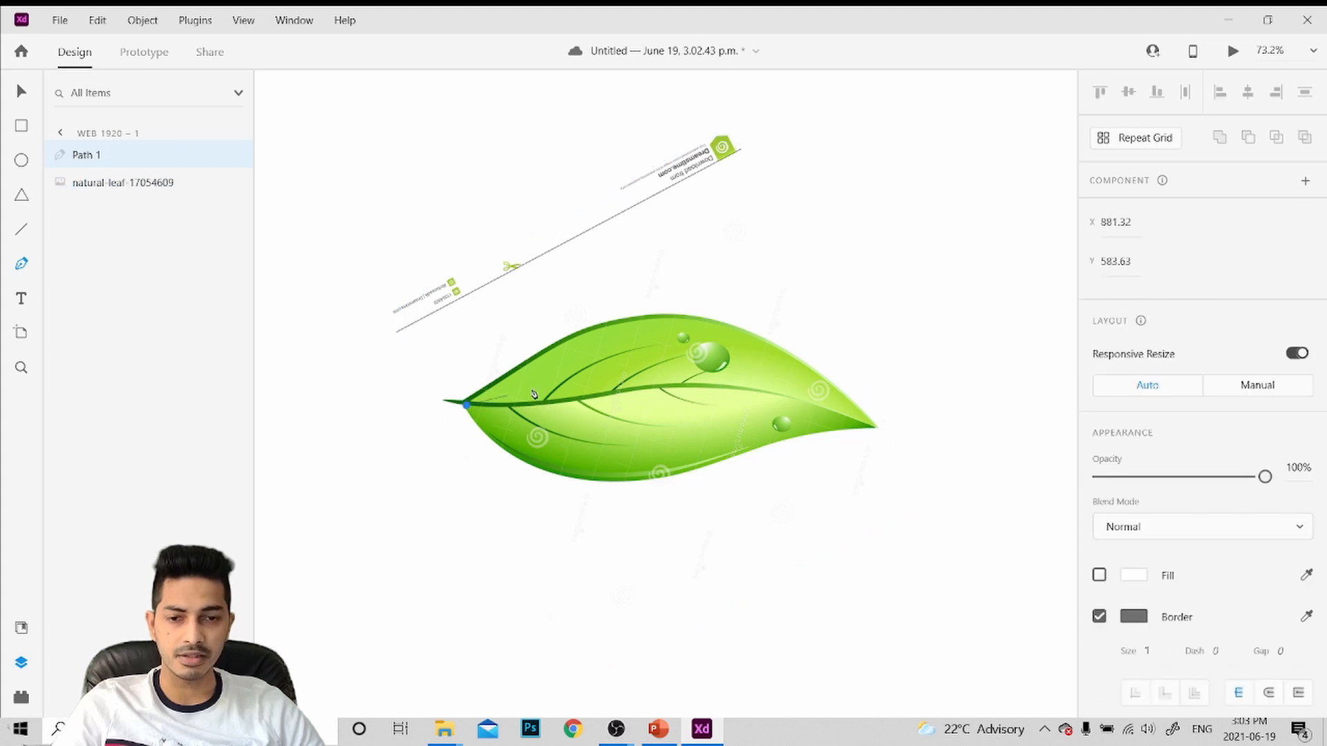
pyautogui.click(874, 428)
pyautogui.doubleClick(875, 429)
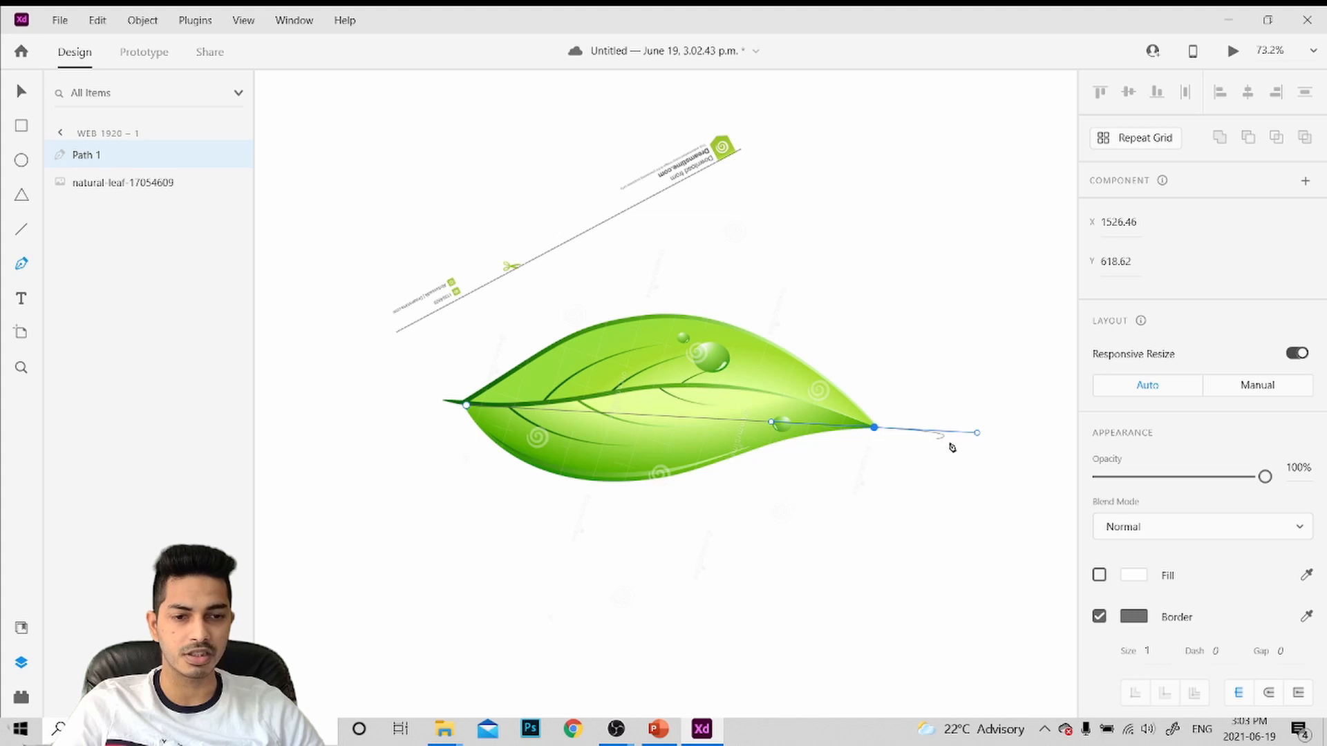
pyautogui.moveTo(977, 432); pyautogui.dragTo(982, 665)
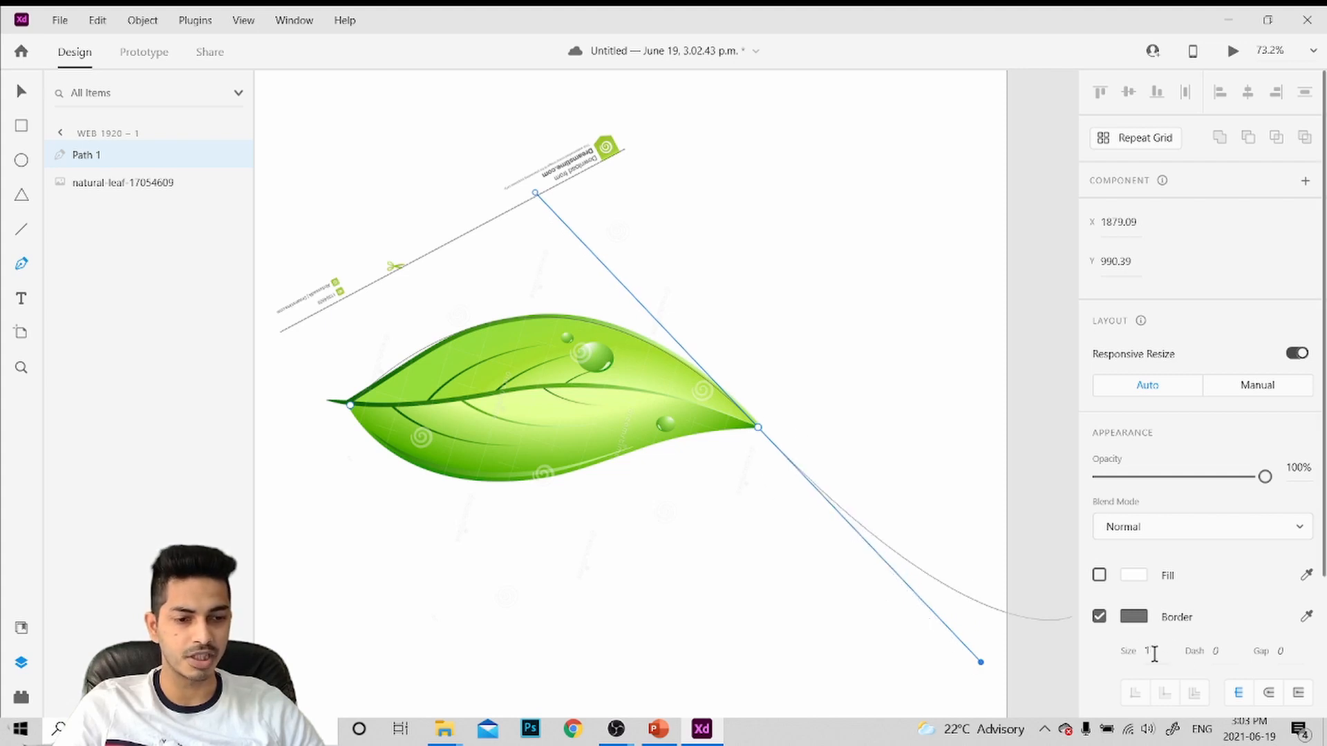
# Set the upper-edge path's border size to 5 and end the path at the leaf tip
pyautogui.press('Up')
pyautogui.press('Up')
pyautogui.press('Up')
pyautogui.press('Up')
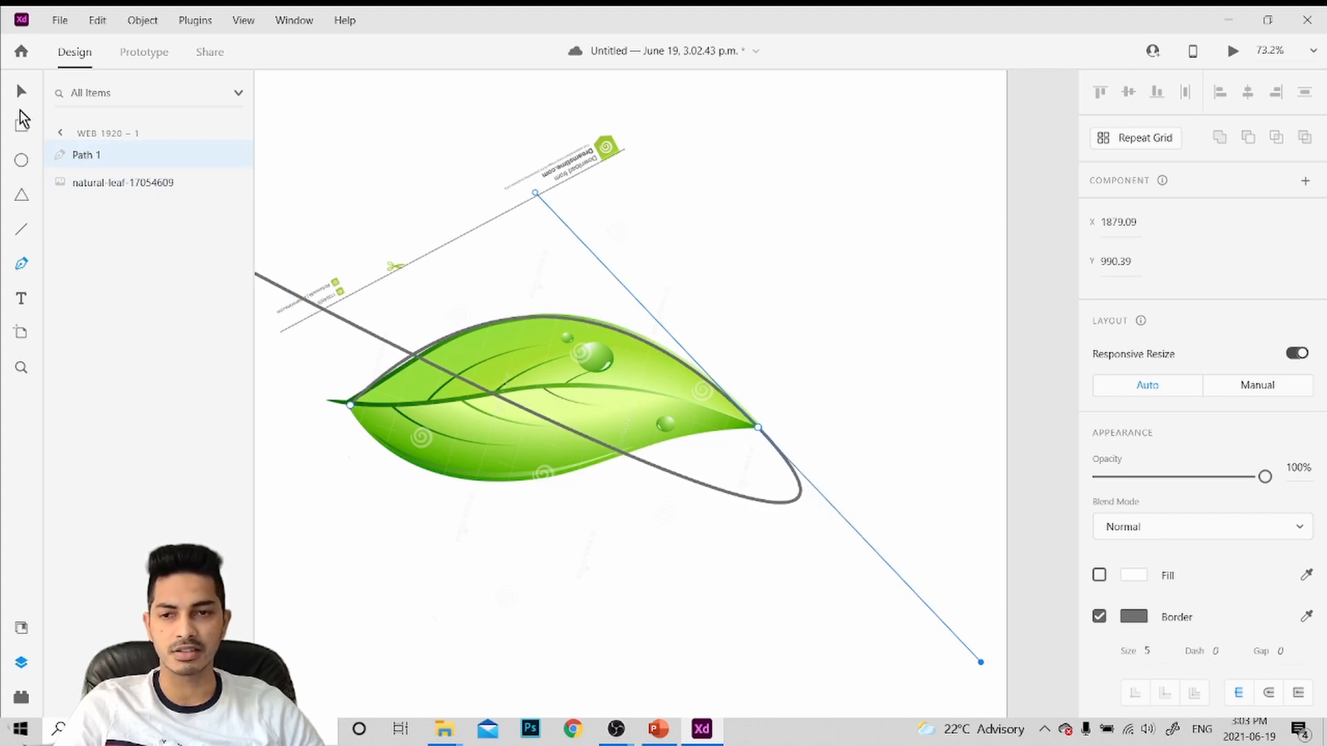
pyautogui.click(19, 93)
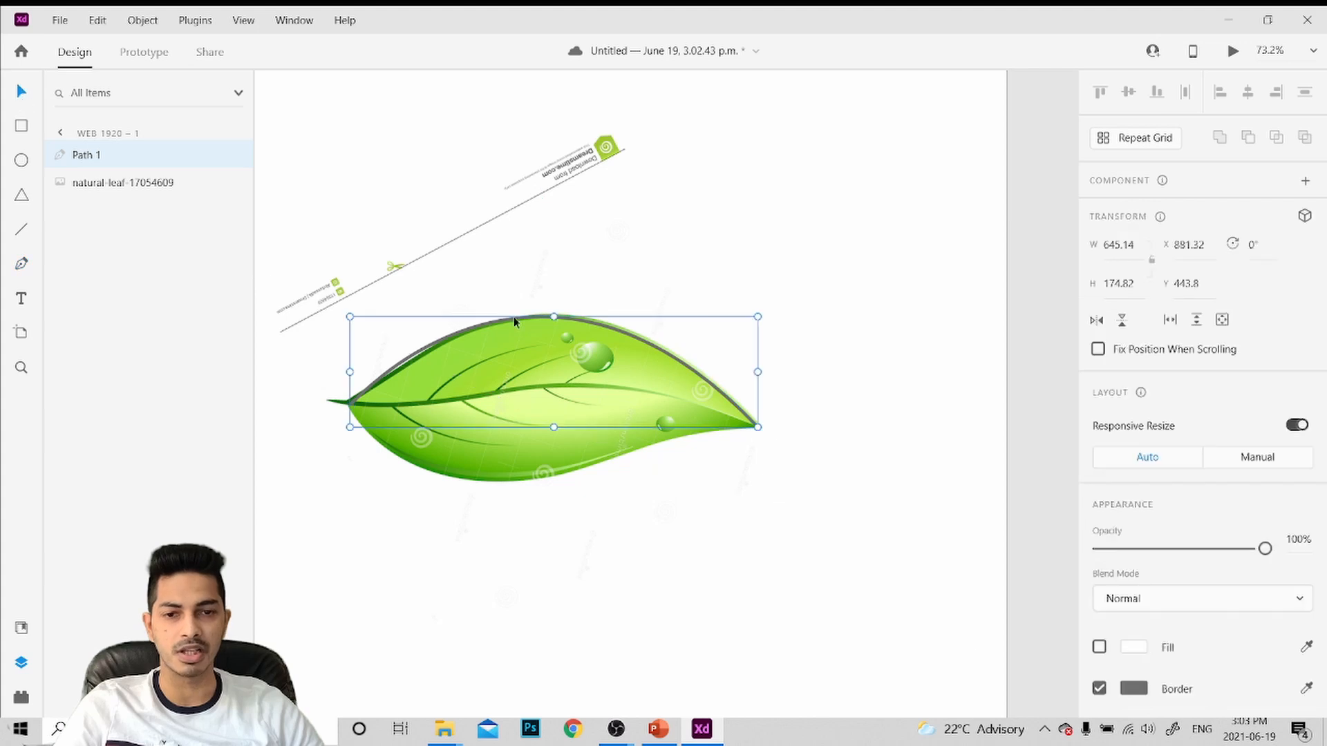
# Continue the path from the stem end to the tip with the Pen tool, curving it along the leaf's lower edge
pyautogui.click(20, 270)
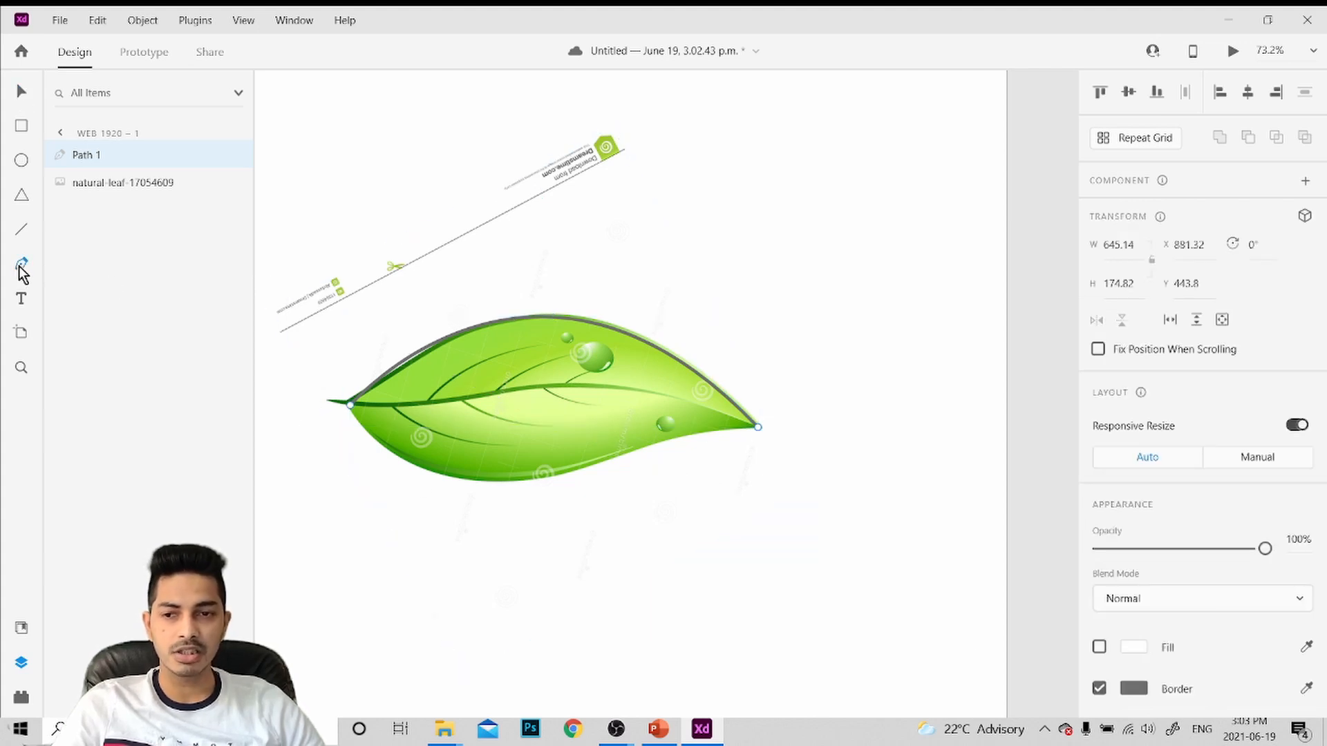
pyautogui.click(351, 405)
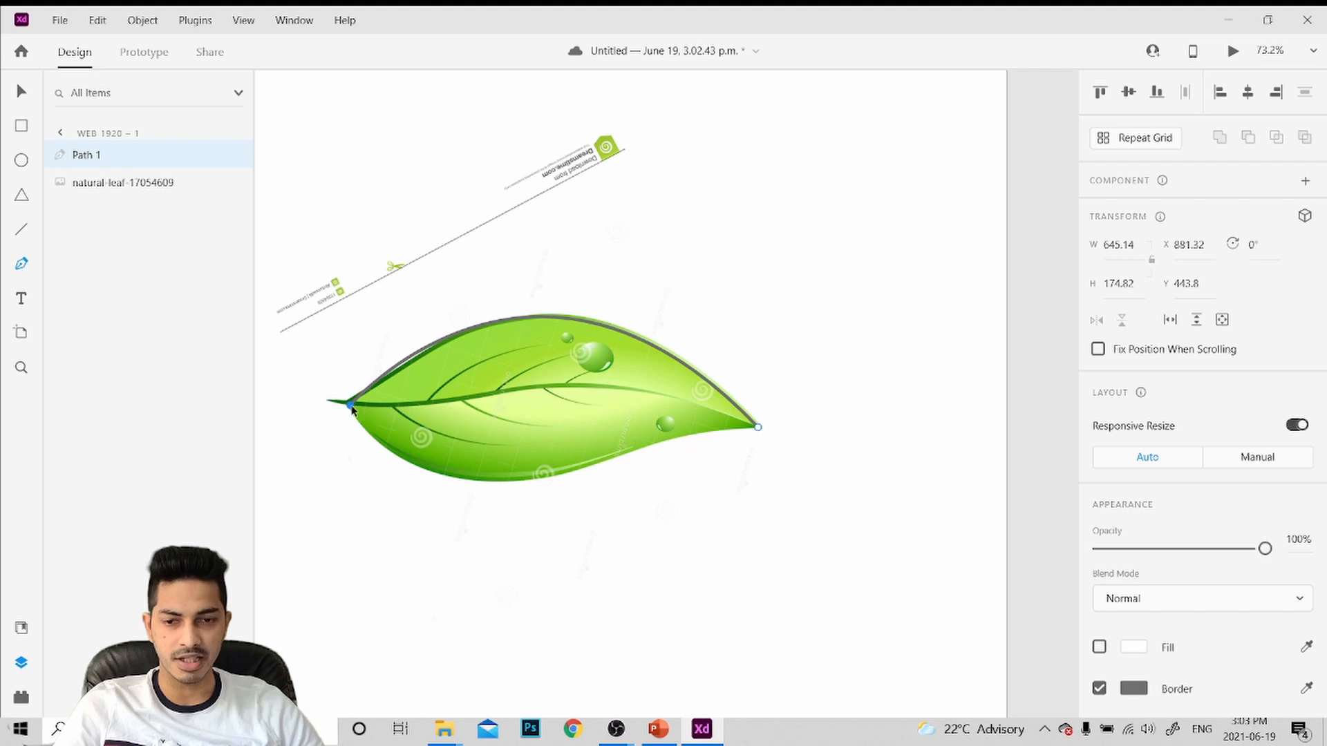
pyautogui.click(757, 428)
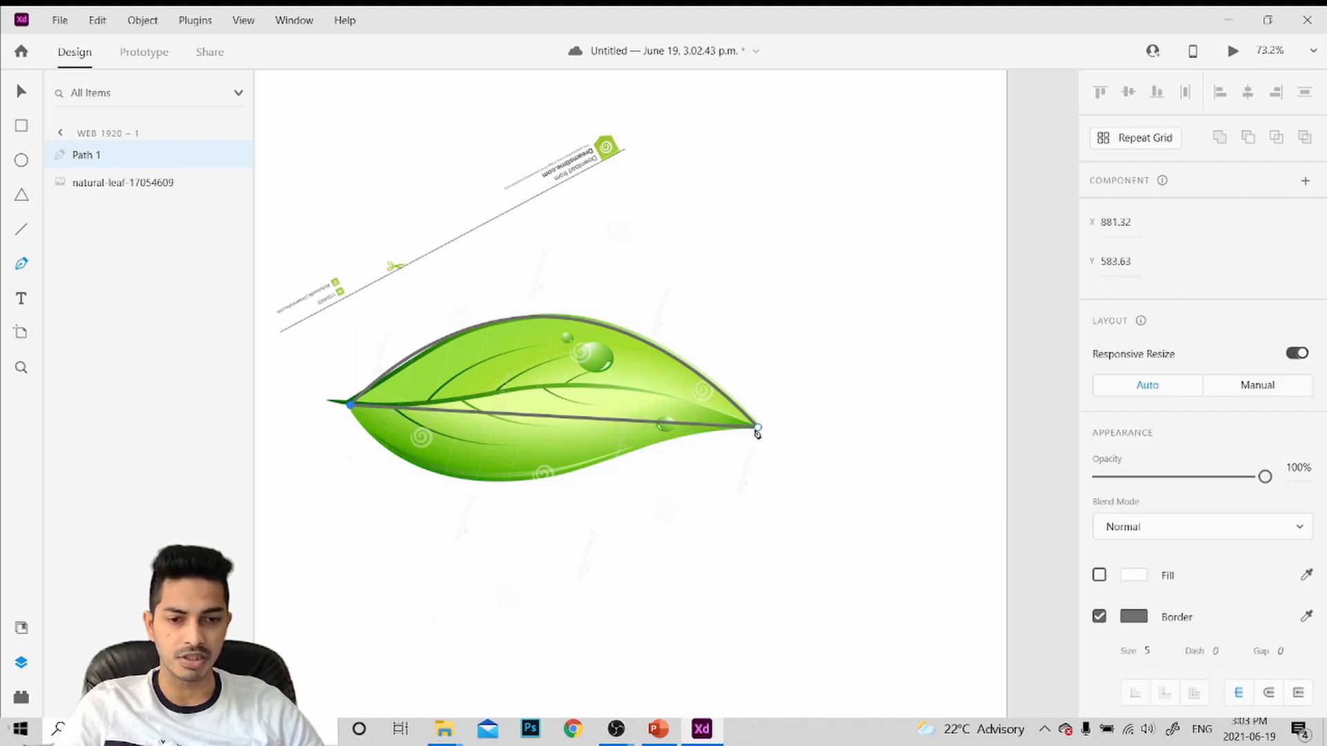
pyautogui.click(757, 428)
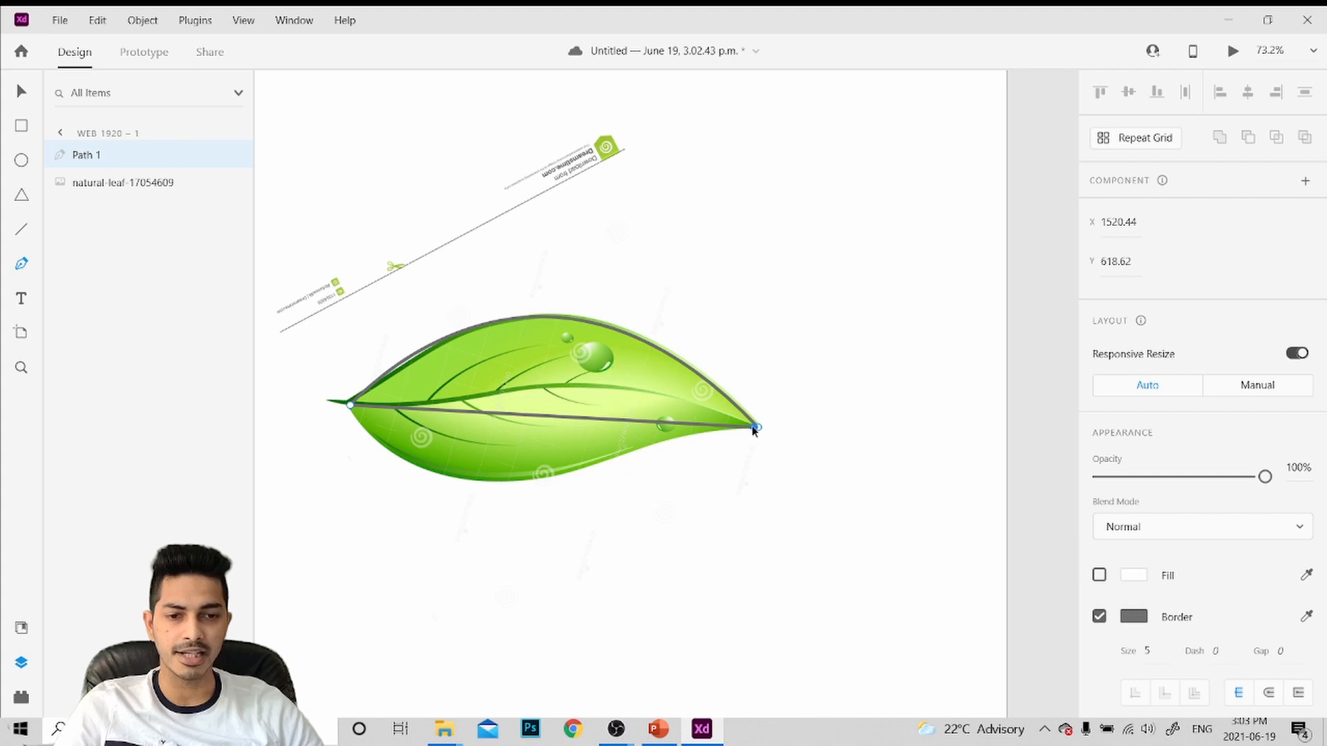
pyautogui.moveTo(753, 429); pyautogui.dragTo(1052, 291)
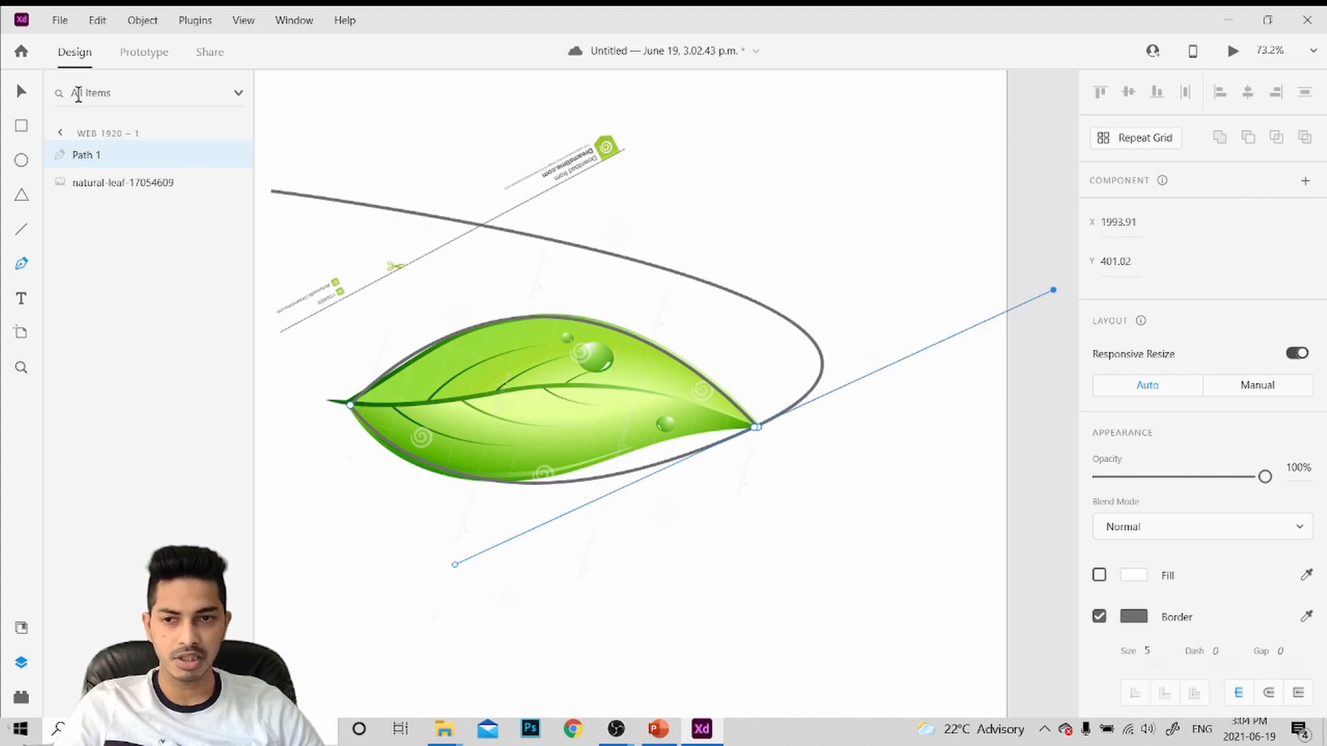
pyautogui.click(19, 93)
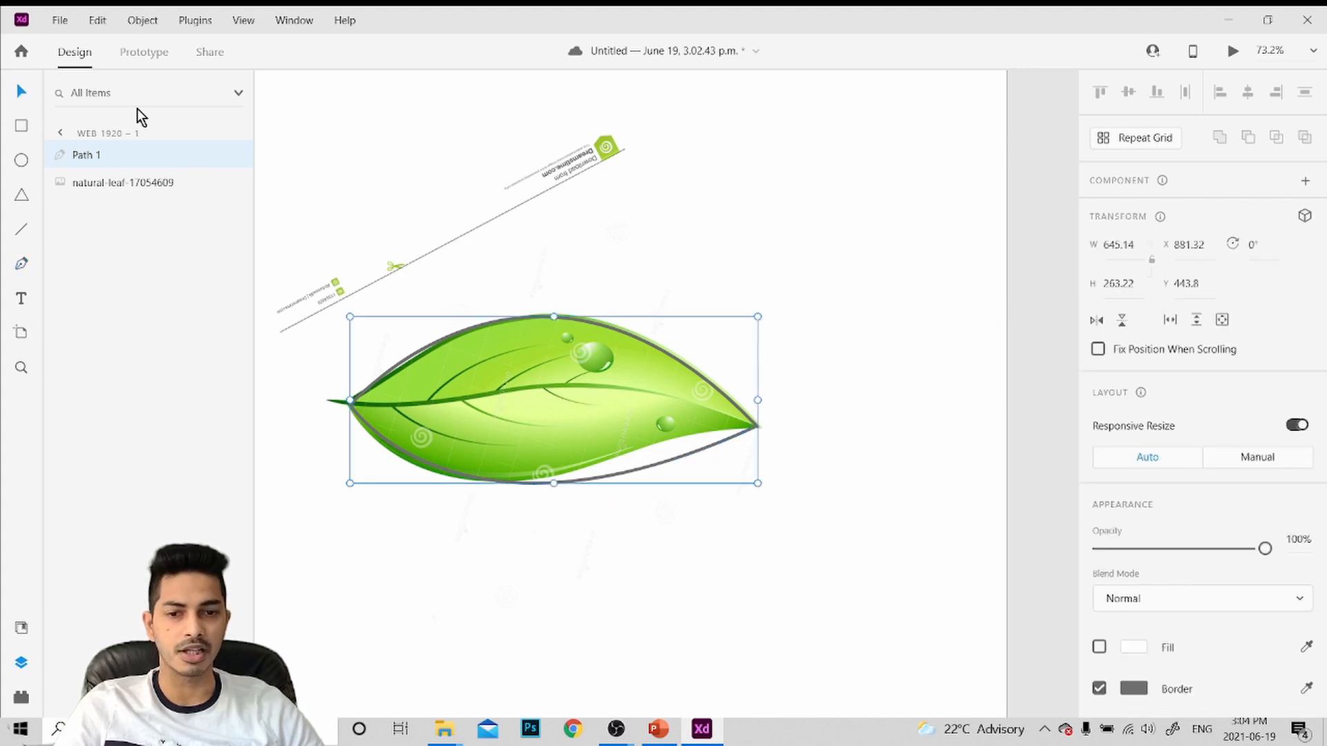
# Add curve anchor points along the path's lower edge and move them to fit the leaf outline
pyautogui.doubleClick(570, 482)
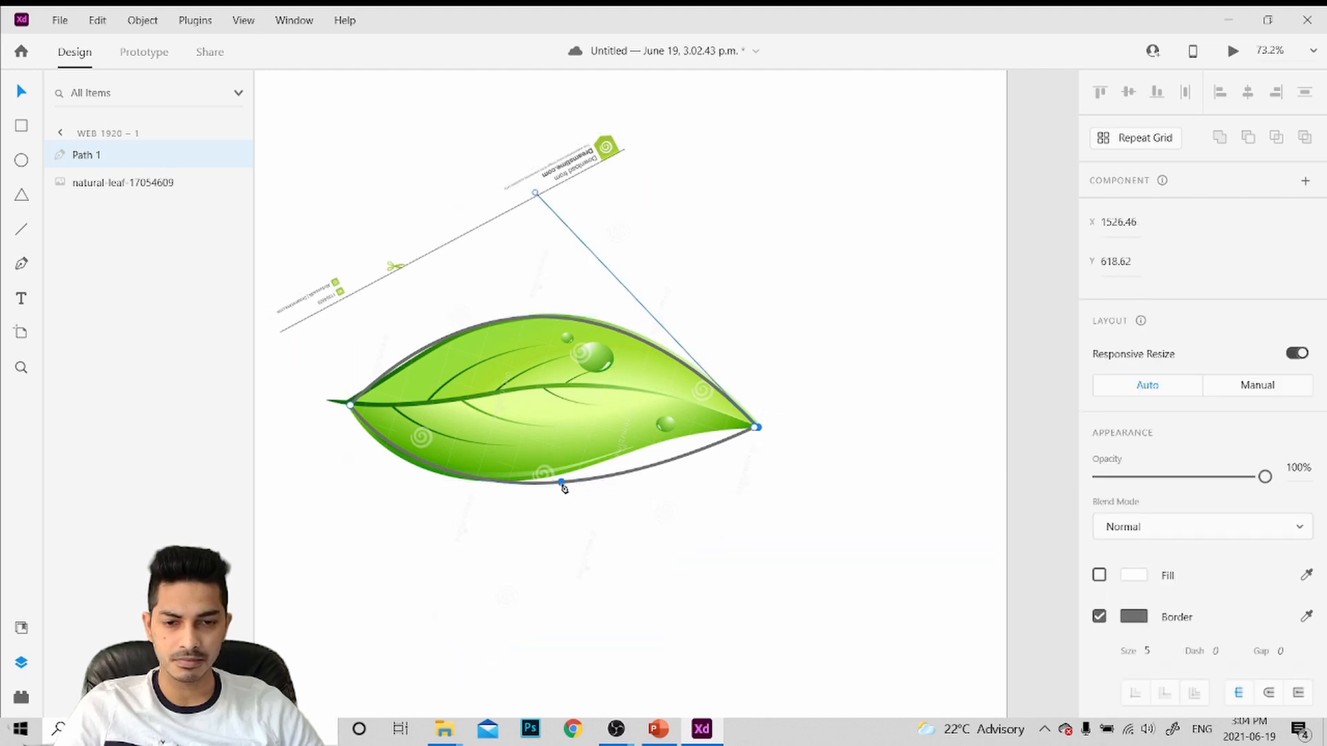
pyautogui.doubleClick(560, 483)
pyautogui.moveTo(561, 482); pyautogui.dragTo(538, 479)
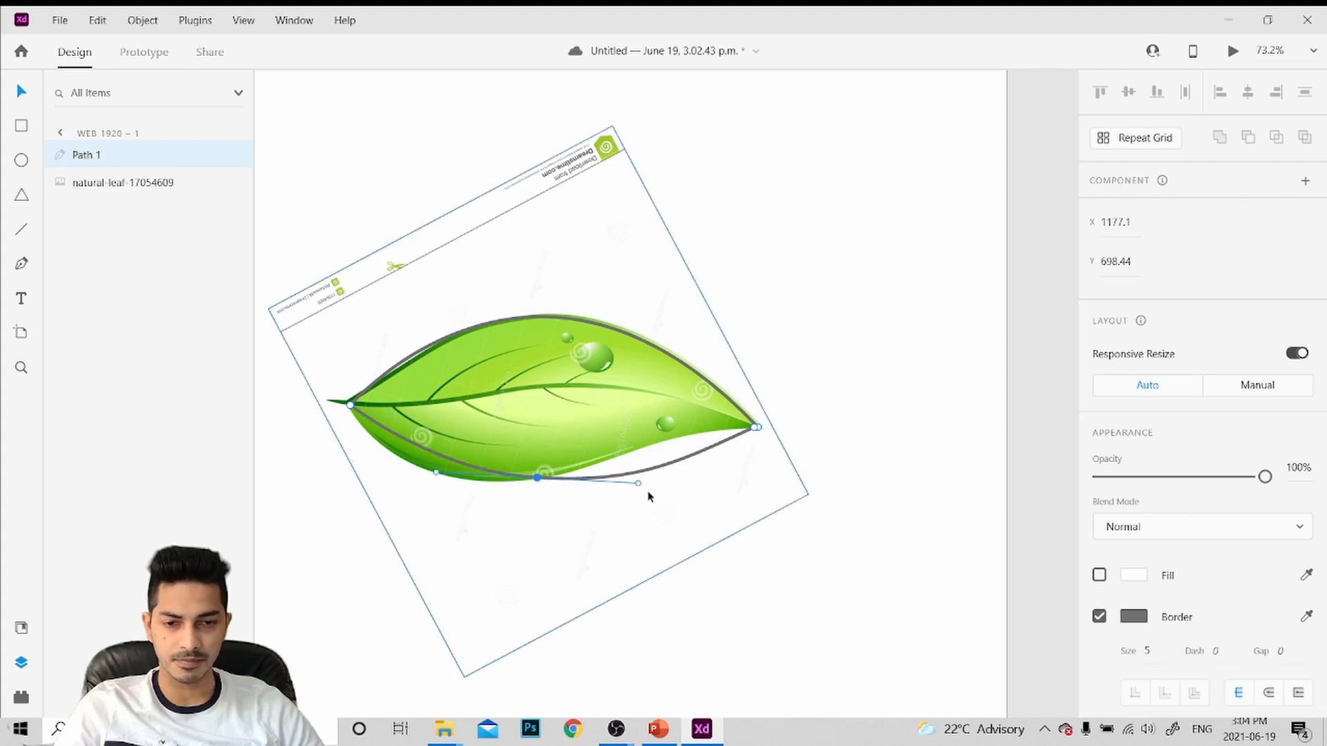
pyautogui.click(640, 465)
pyautogui.moveTo(641, 465)
pyautogui.mouseDown()
pyautogui.moveTo(614, 434)
pyautogui.moveTo(652, 439)
pyautogui.moveTo(618, 458)
pyautogui.moveTo(636, 434)
pyautogui.moveTo(670, 452)
pyautogui.moveTo(646, 448)
pyautogui.mouseUp()
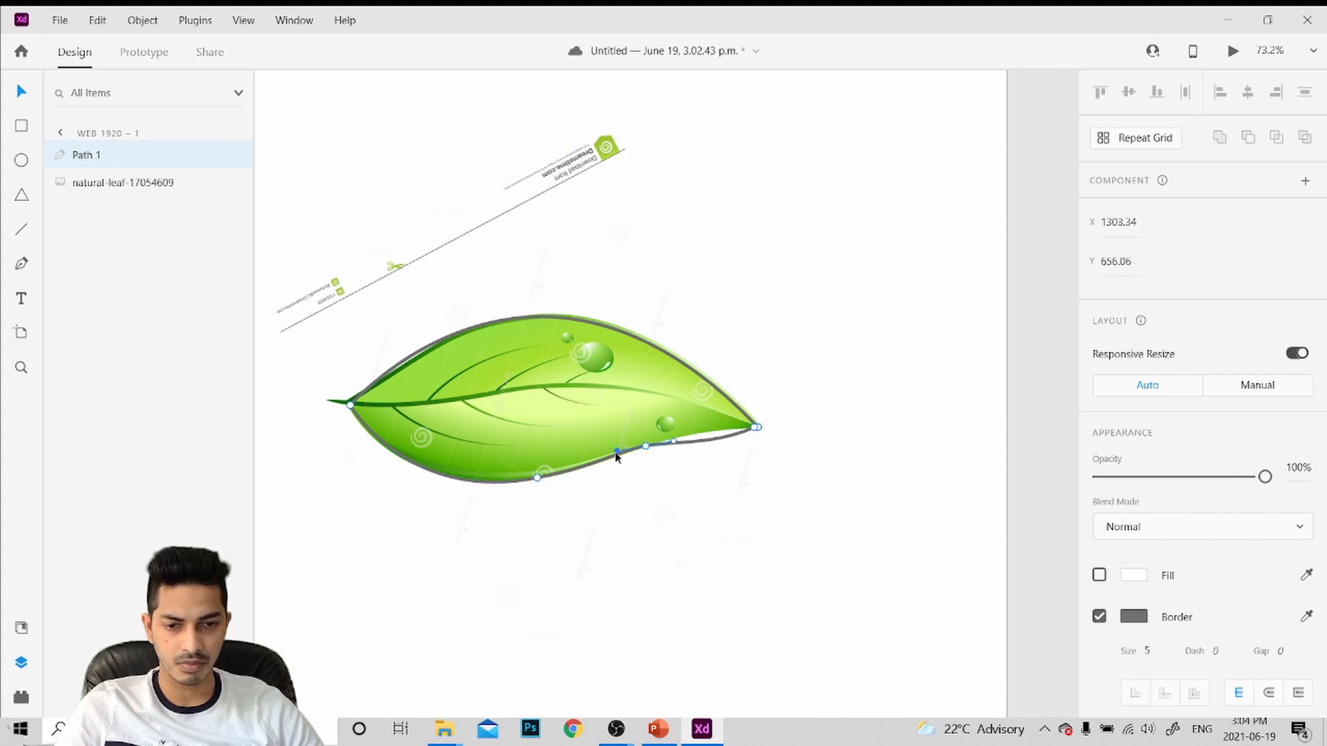
pyautogui.moveTo(619, 454); pyautogui.dragTo(608, 495)
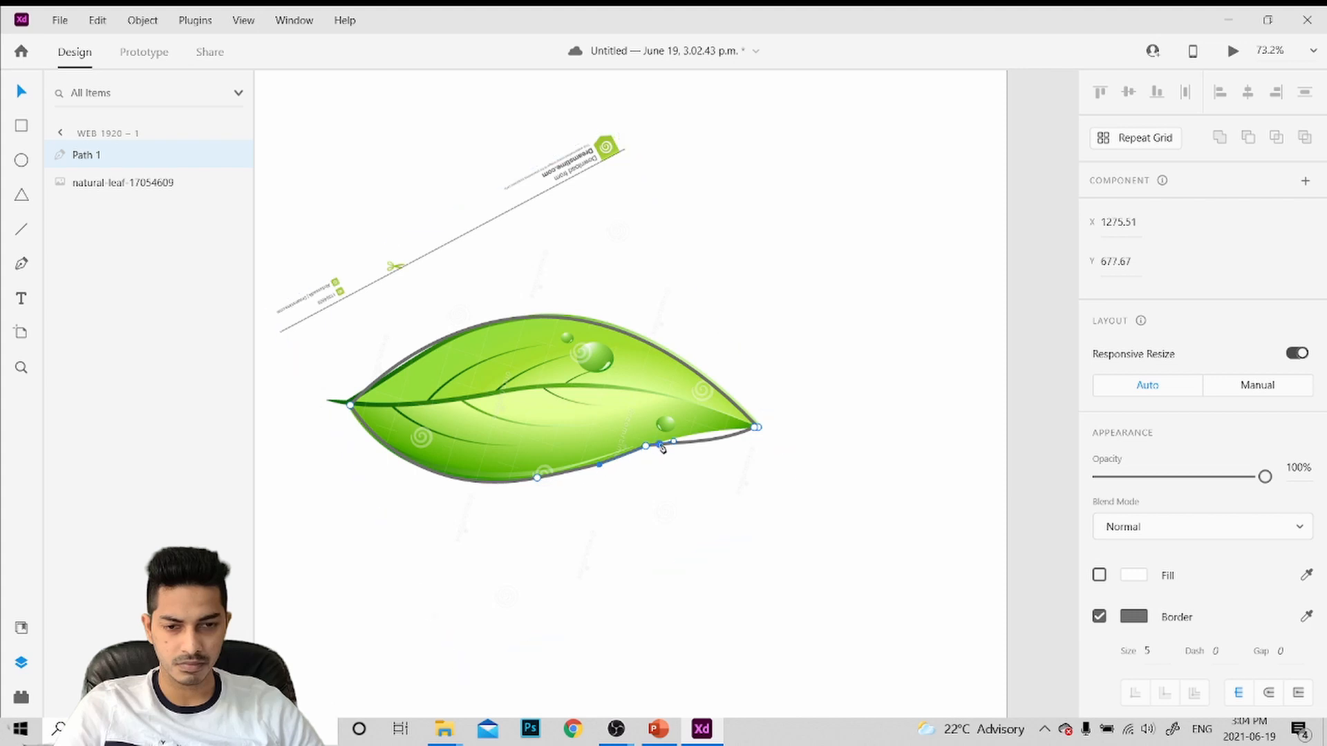
pyautogui.moveTo(674, 440); pyautogui.dragTo(719, 433)
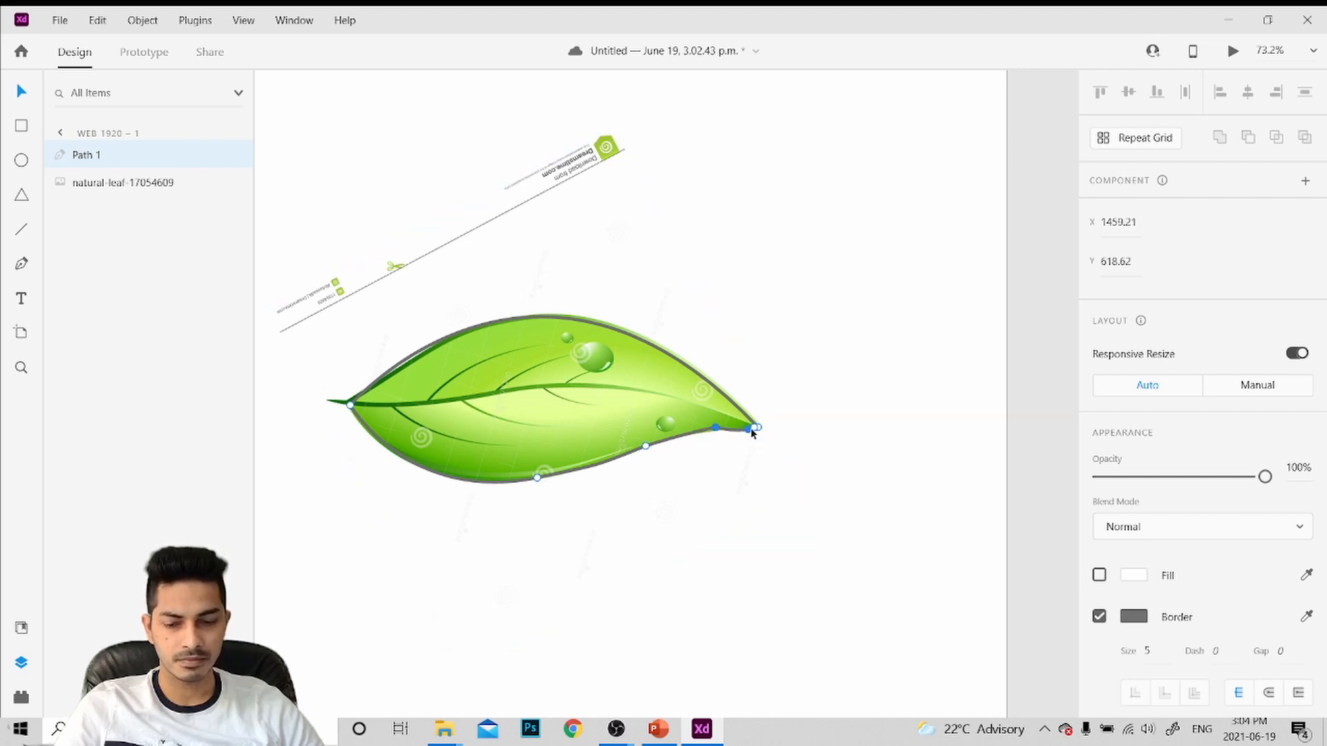
# Refine the lower outline near the leaf tip by adding an anchor point and repositioning the neighbouring ones
pyautogui.scroll(5, 753, 432)
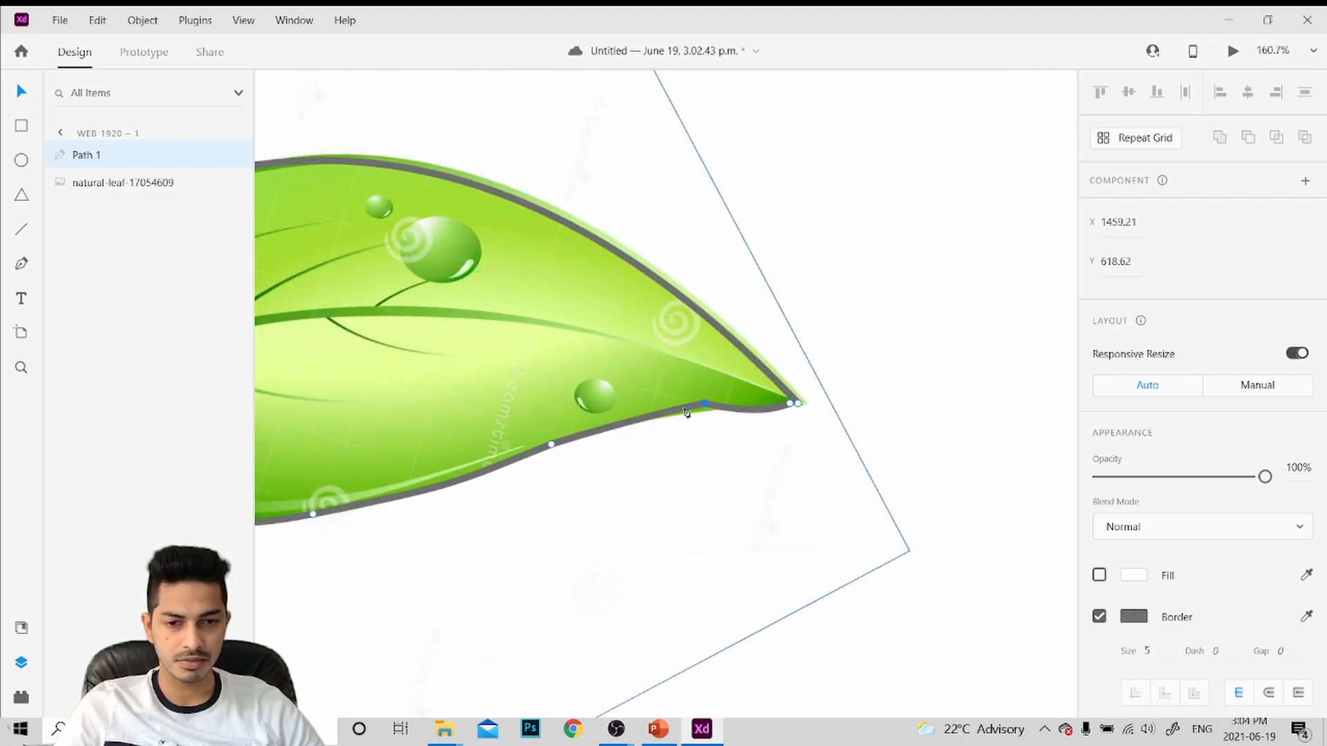
pyautogui.moveTo(705, 412); pyautogui.dragTo(675, 422)
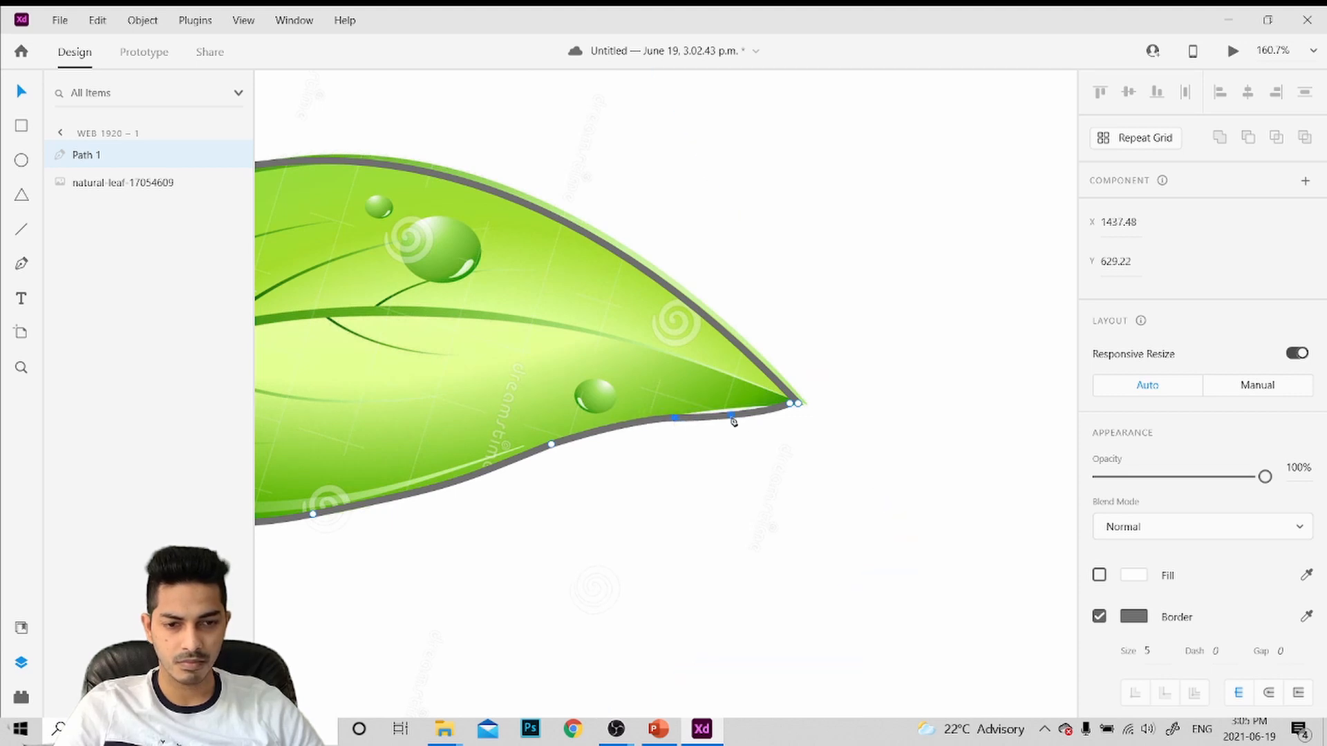
pyautogui.click(729, 416)
pyautogui.moveTo(729, 415); pyautogui.dragTo(731, 412)
pyautogui.click(690, 417)
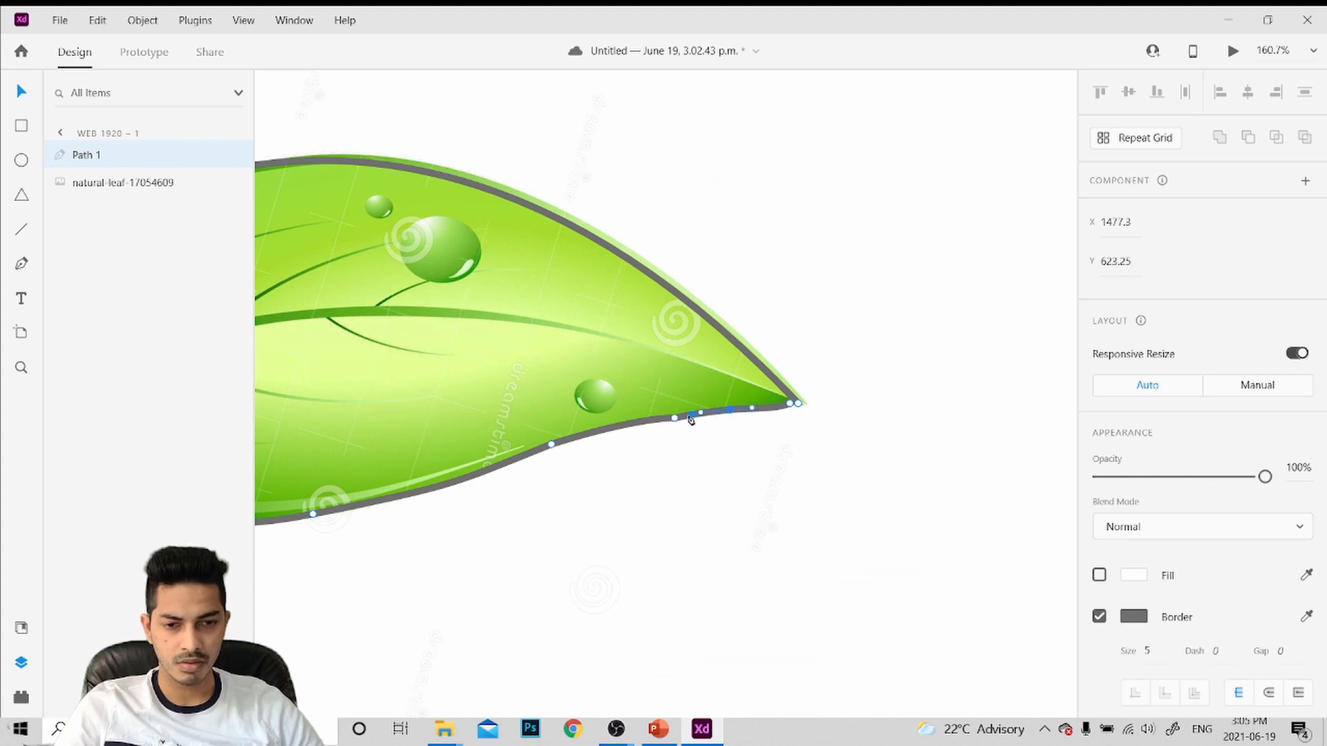
pyautogui.moveTo(676, 422); pyautogui.dragTo(651, 424)
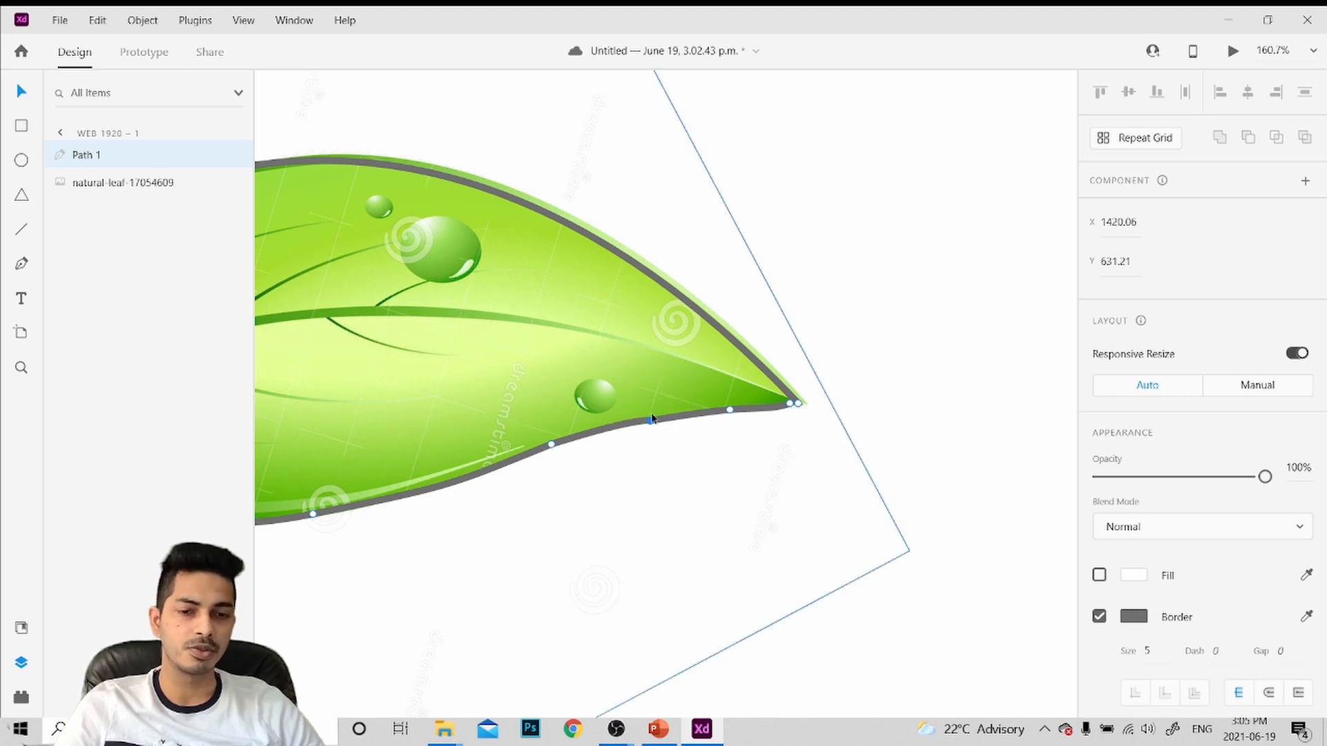
# Start a new midrib path with the Pen tool, running straight from the stem end to the leaf tip
pyautogui.scroll(-2, 367, 546)
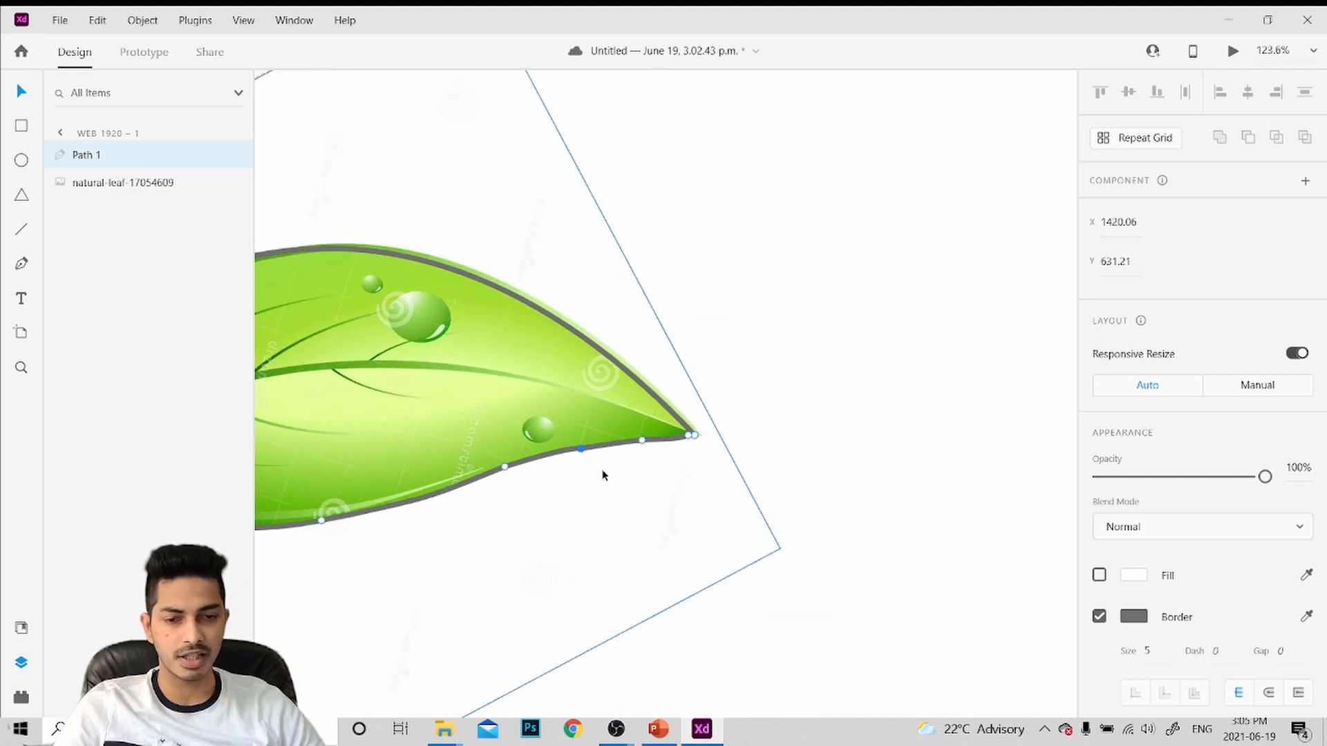
pyautogui.hscroll(-5, 526, 564)
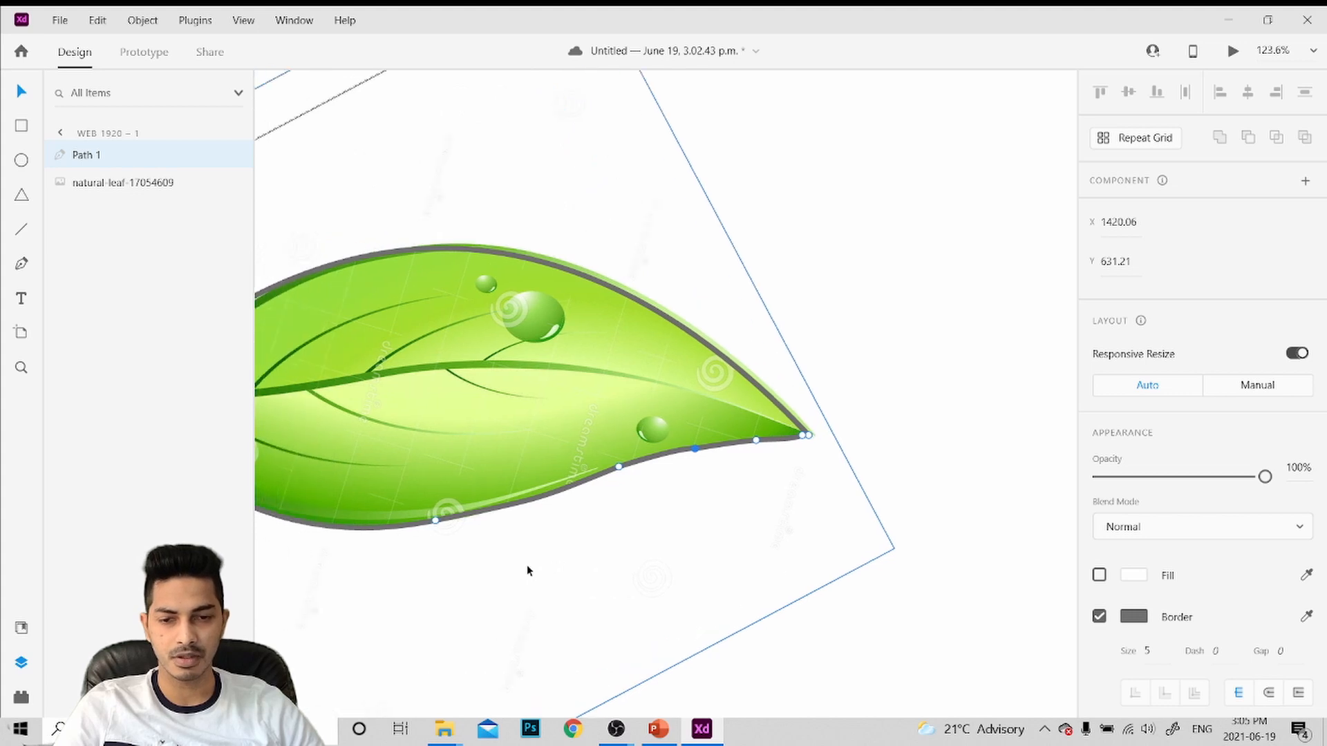
pyautogui.hscroll(-2, 527, 565)
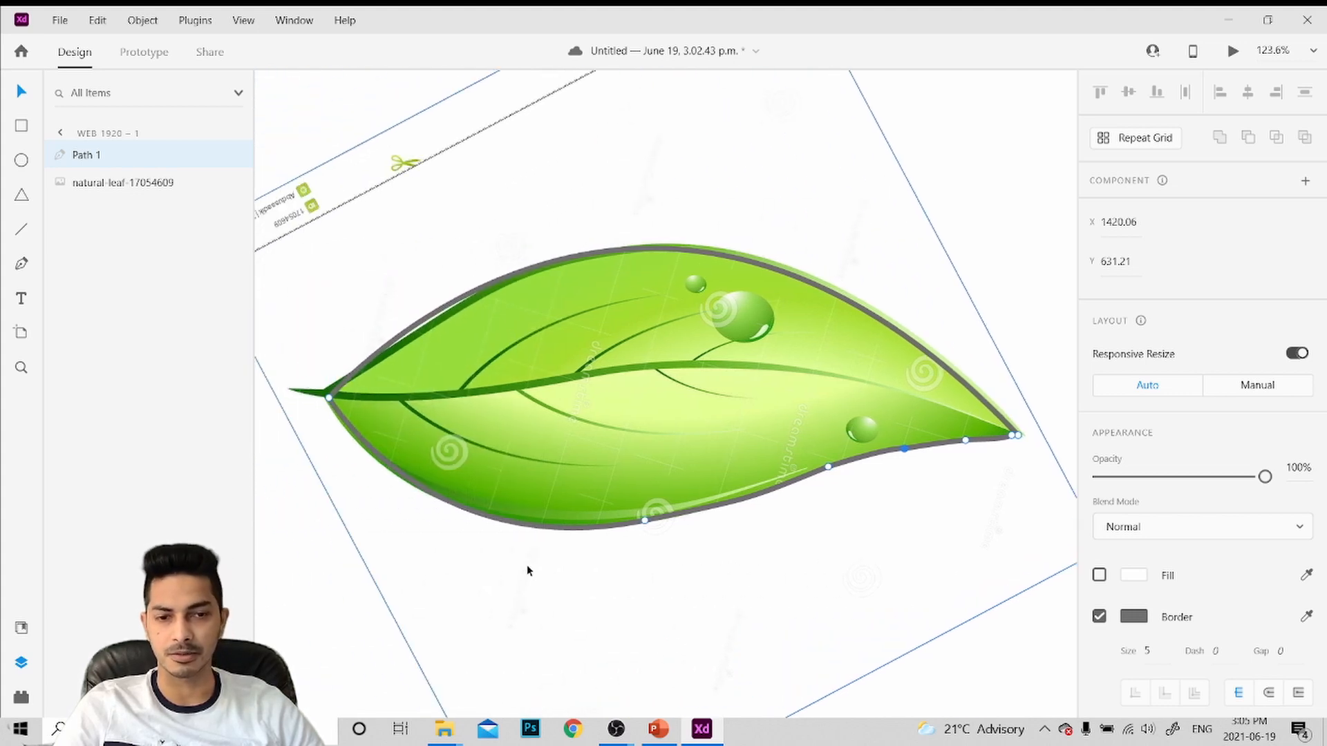
pyautogui.click(22, 272)
pyautogui.click(330, 398)
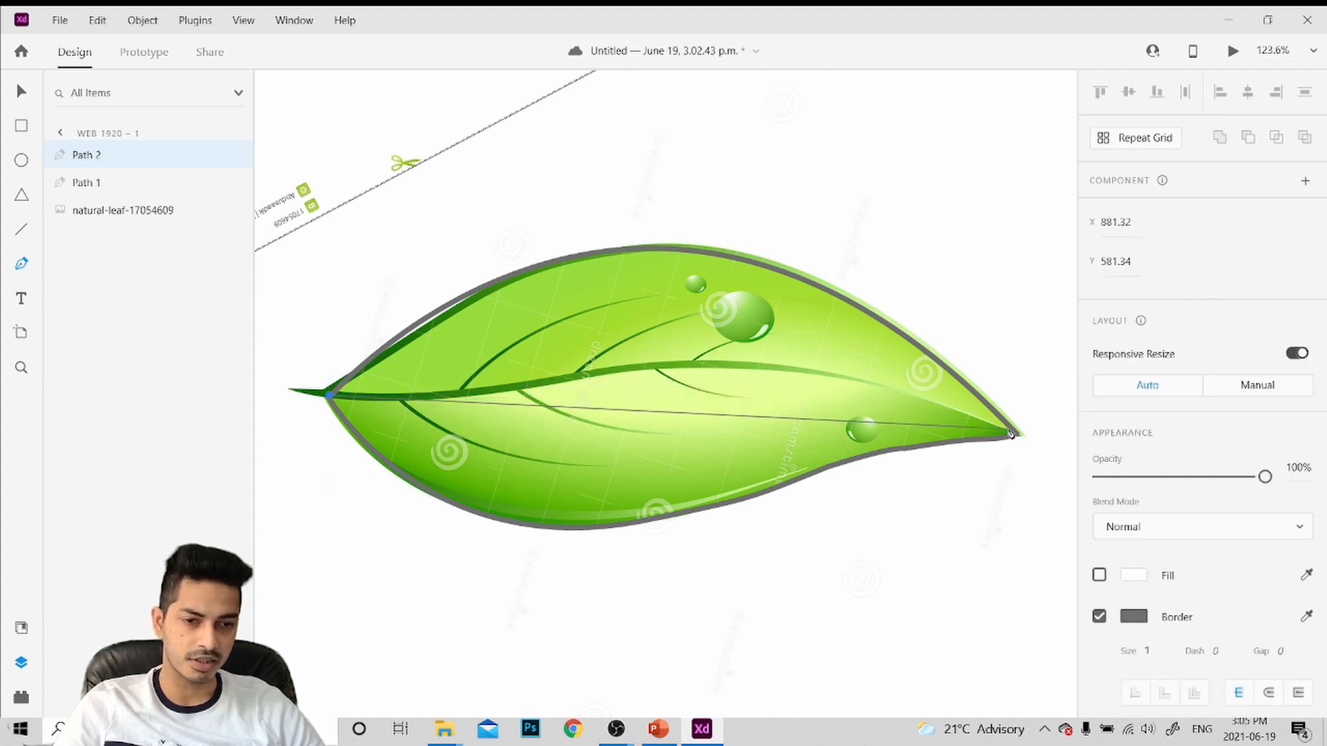
pyautogui.click(1005, 433)
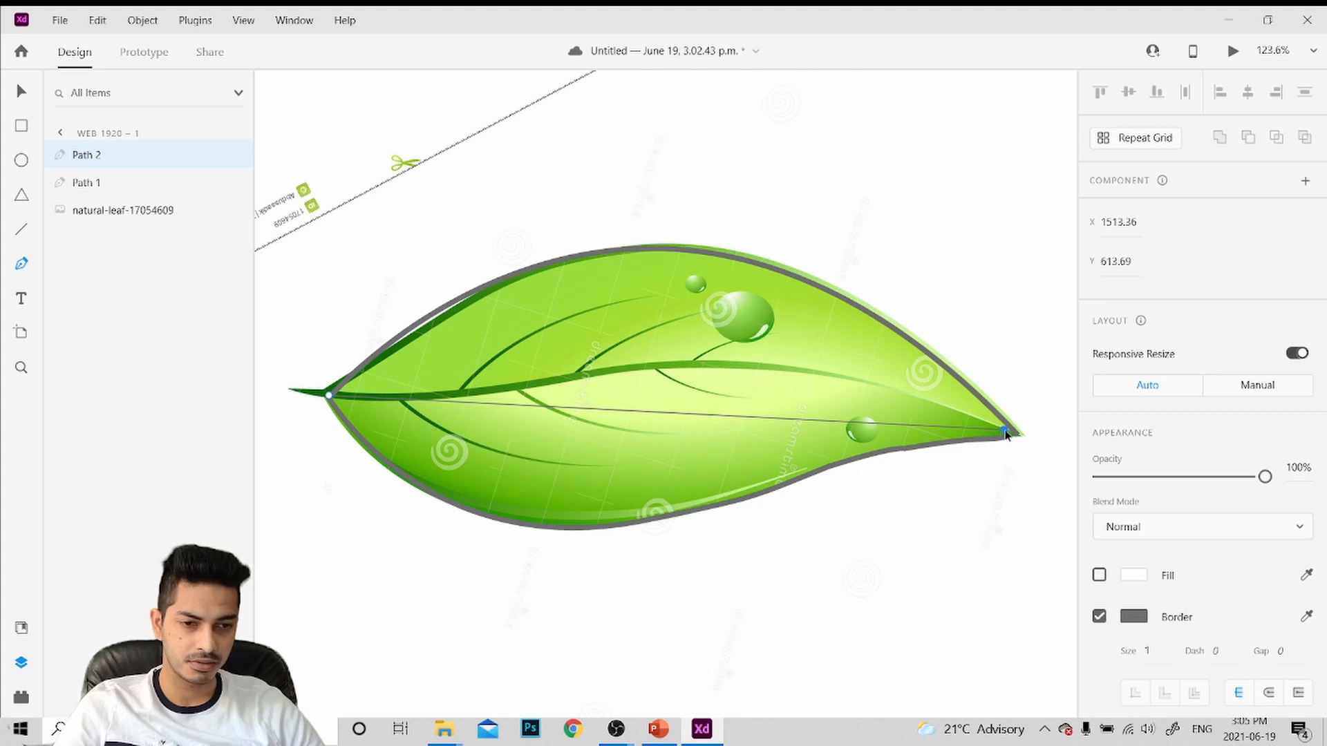
# Set the midrib path's border size to 4
pyautogui.scroll(-2, 1022, 453)
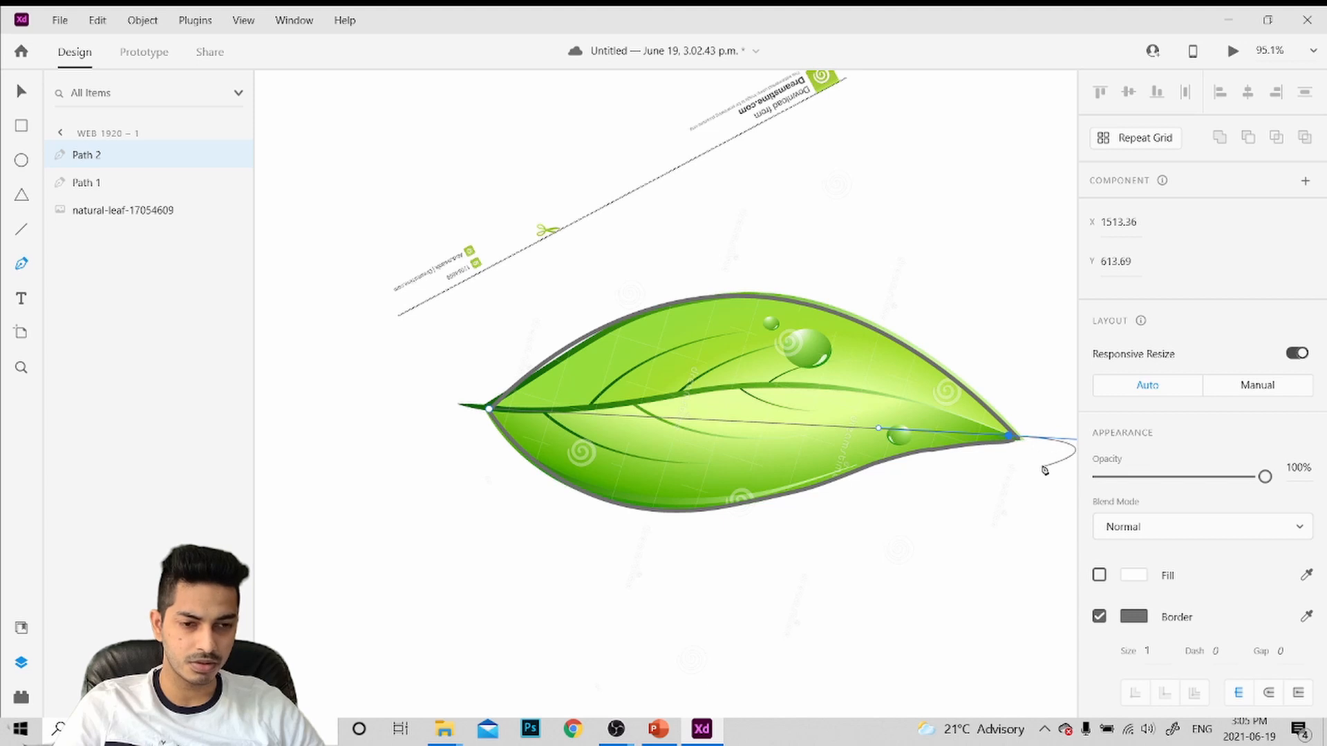
pyautogui.hscroll(4, 1043, 469)
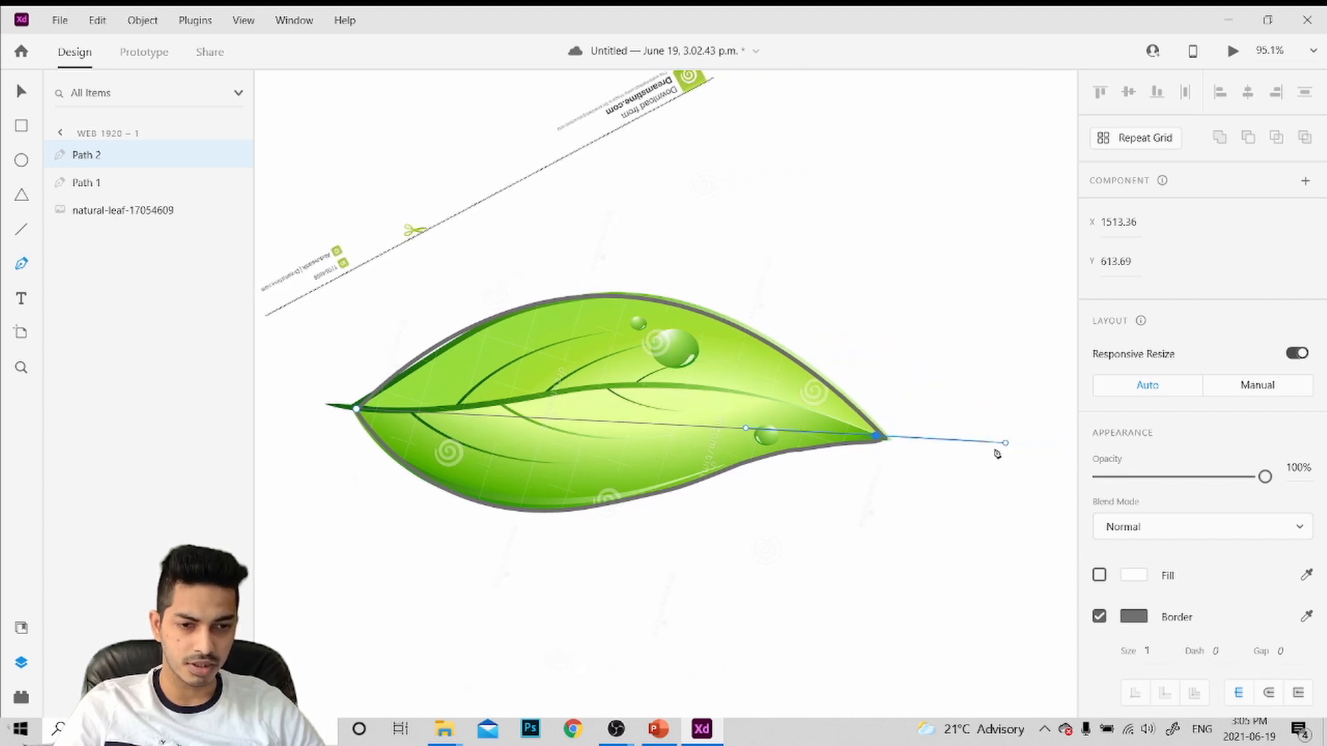
pyautogui.write('4')
pyautogui.press('Return')
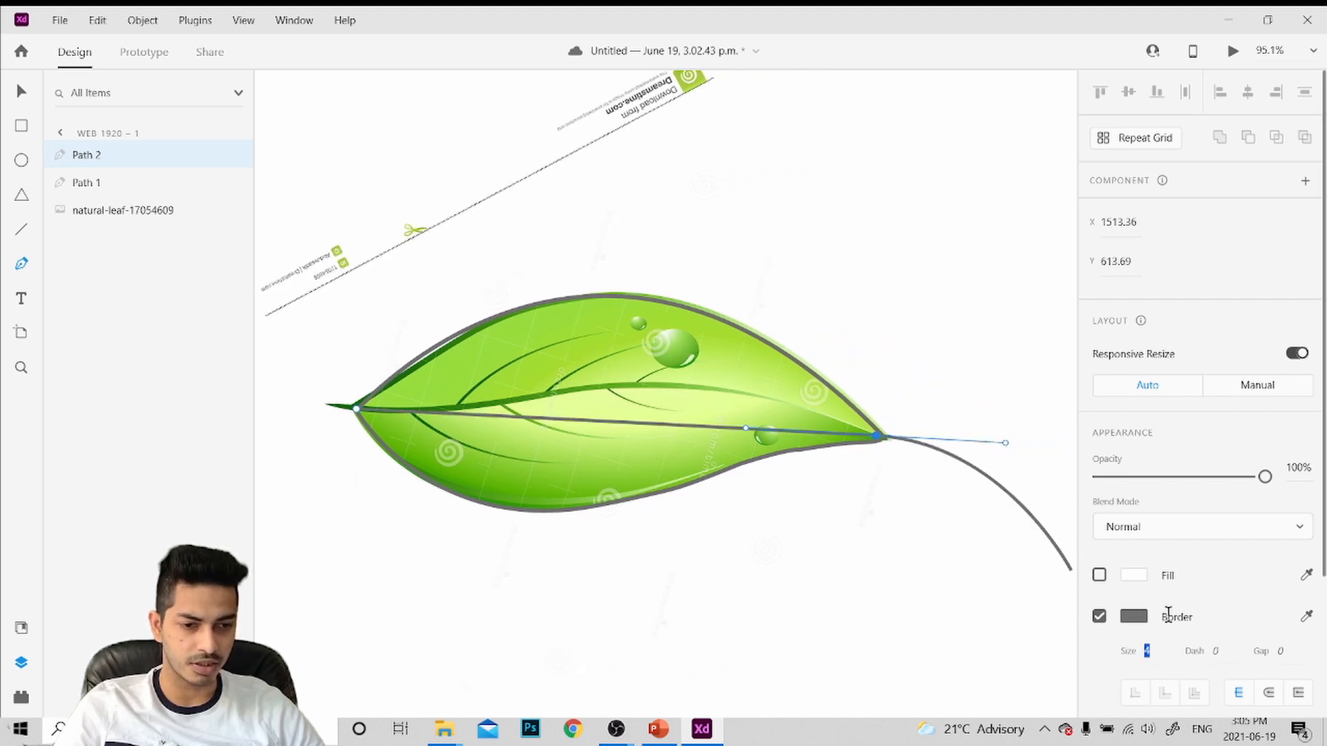
# Curve the midrib path upward by adjusting the tip anchor's handle, and end the path at the tip
pyautogui.click(1004, 443)
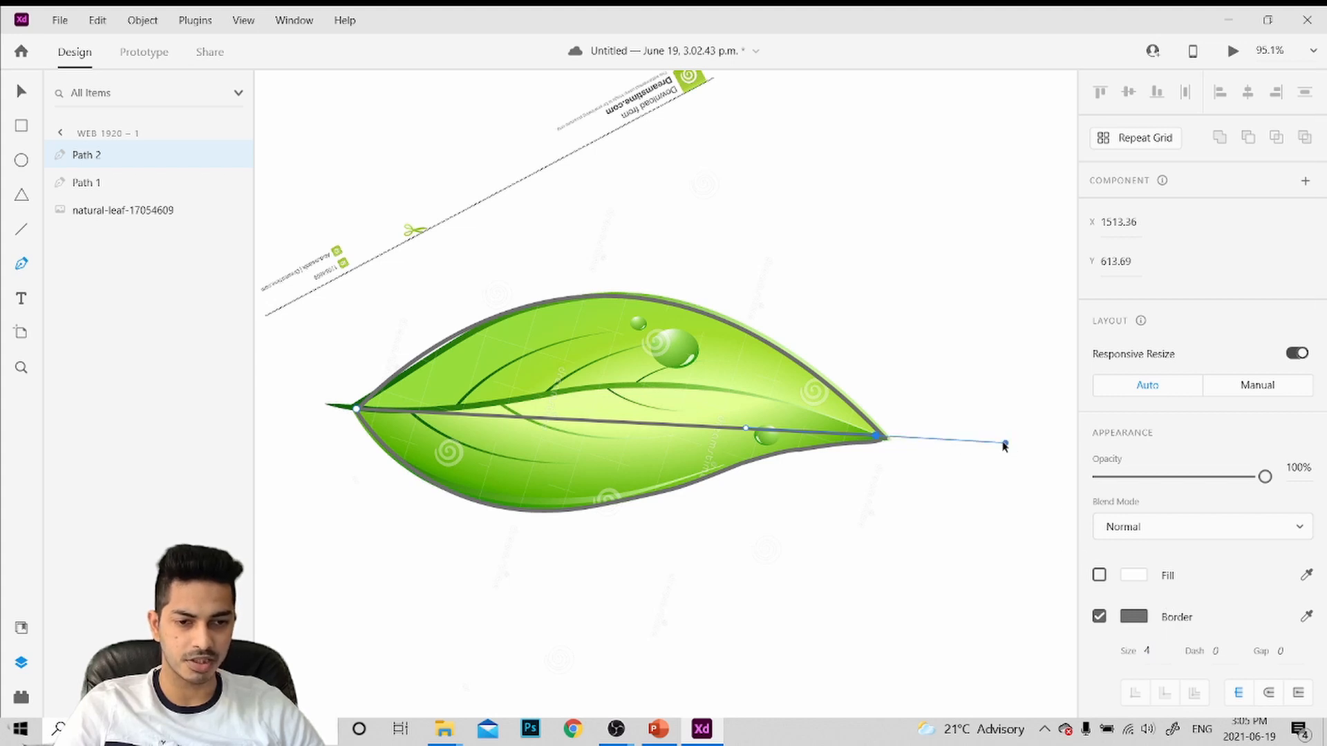
pyautogui.click(1004, 445)
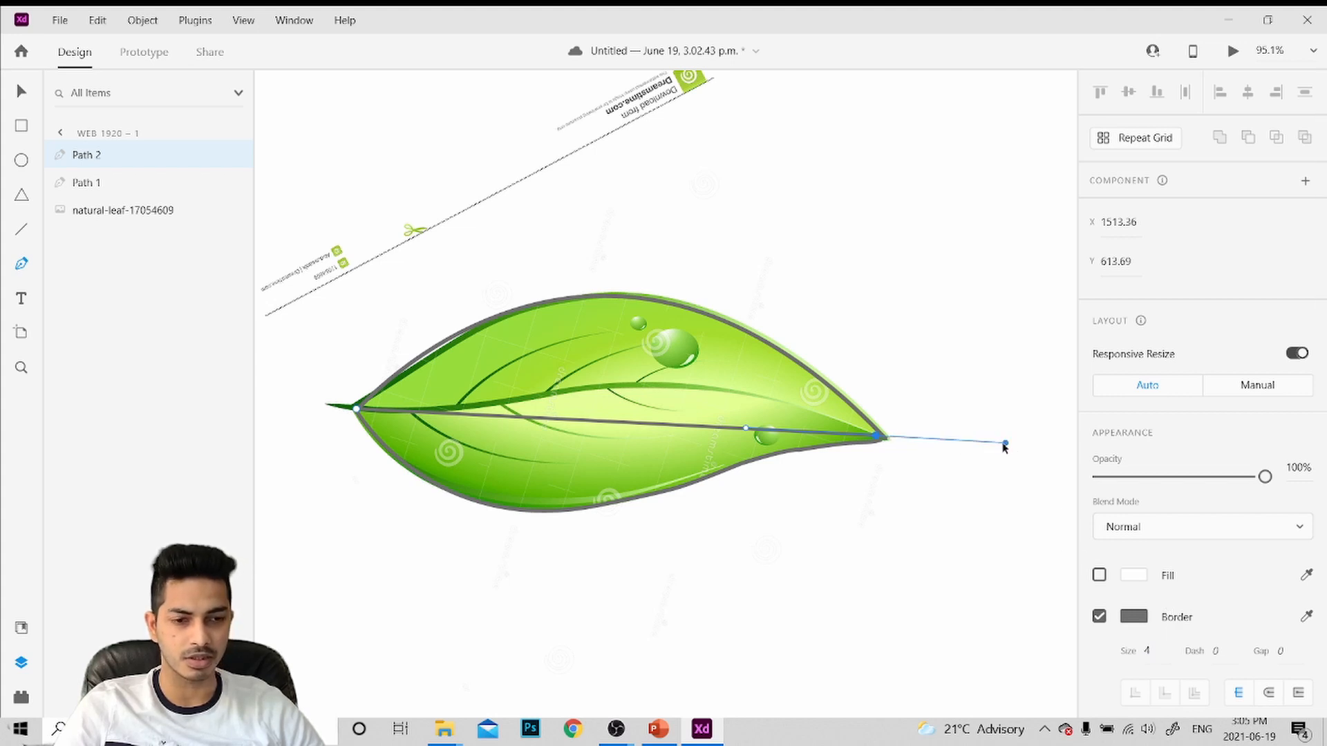
pyautogui.moveTo(1004, 444); pyautogui.dragTo(1014, 532)
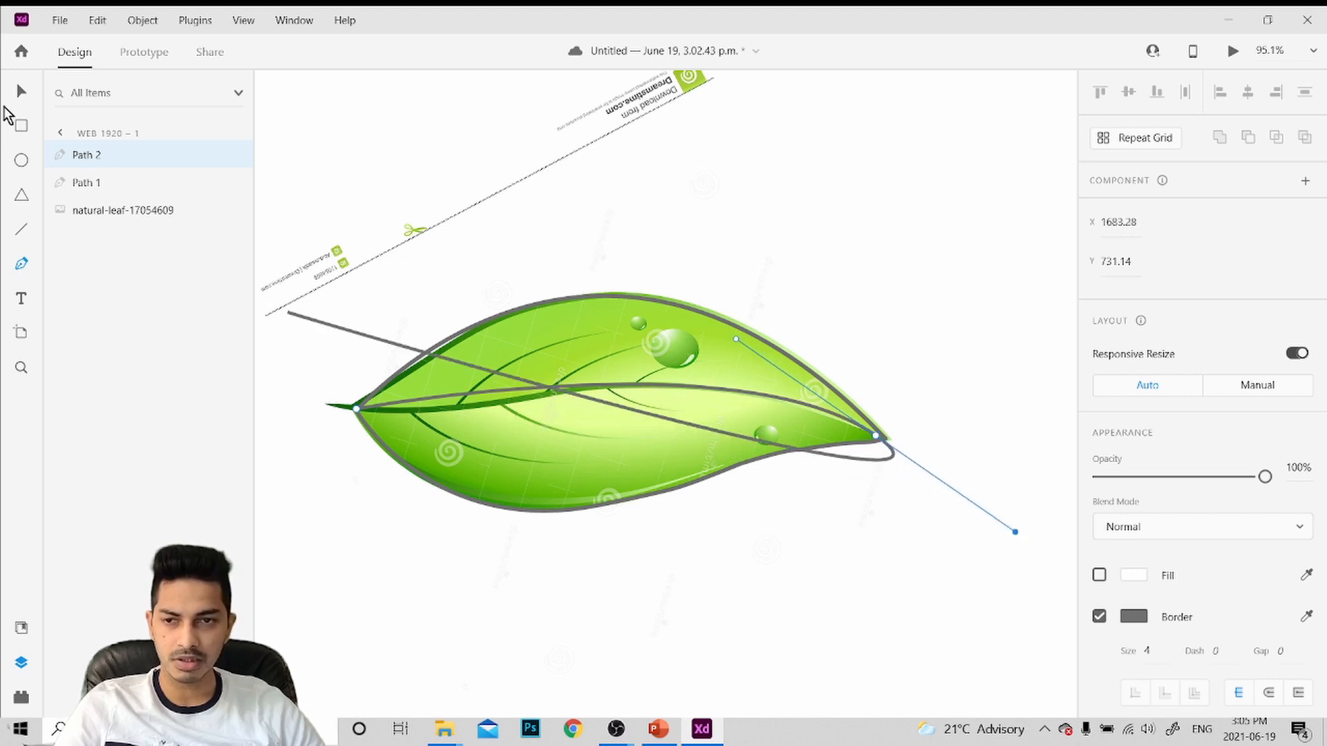
pyautogui.click(21, 92)
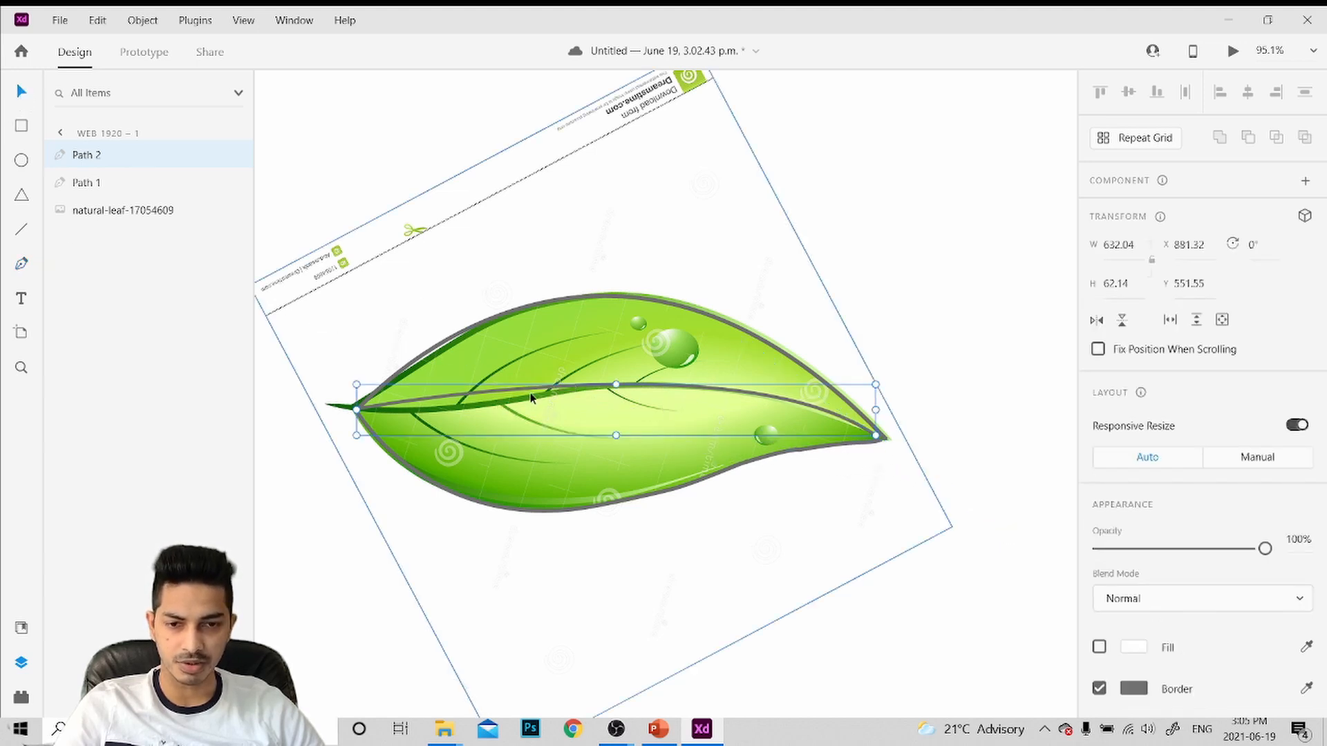
# Add a curve anchor point near the middle of the midrib path and adjust both its handles to follow the leaf's midrib
pyautogui.doubleClick(571, 391)
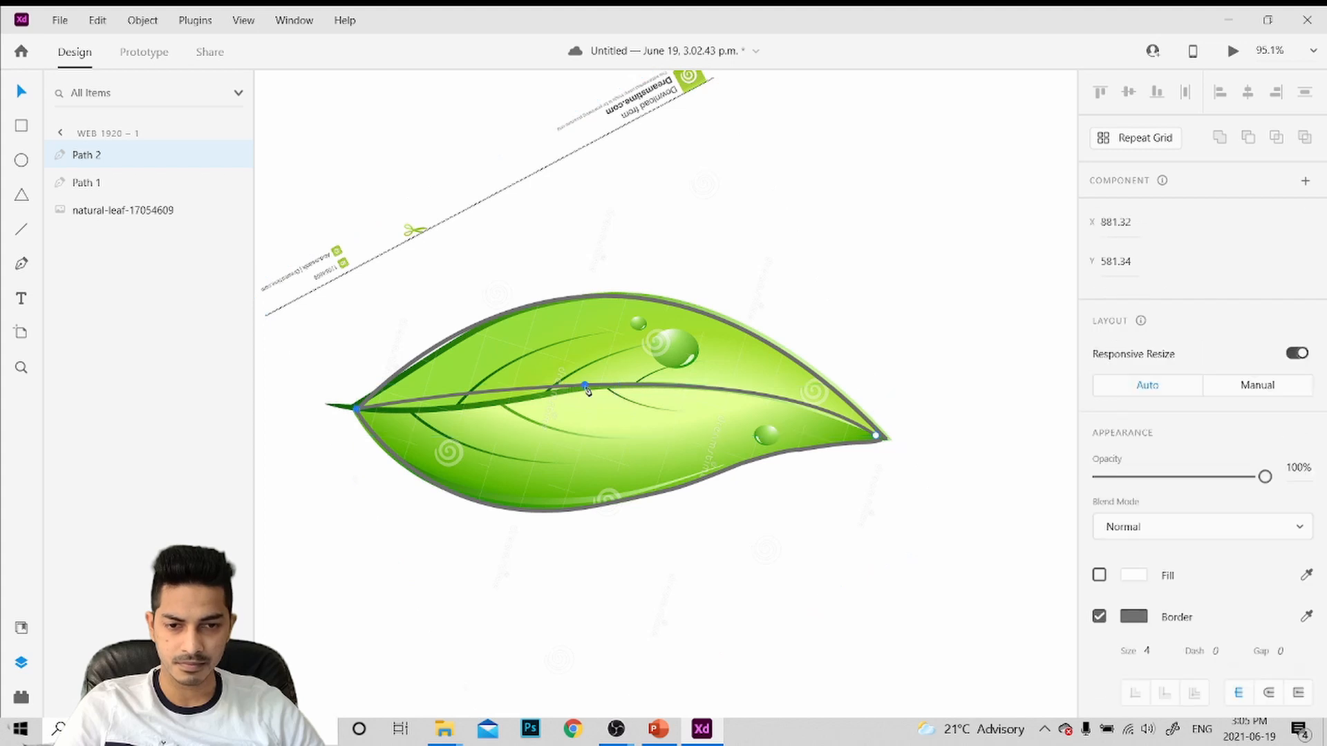
pyautogui.click(596, 386)
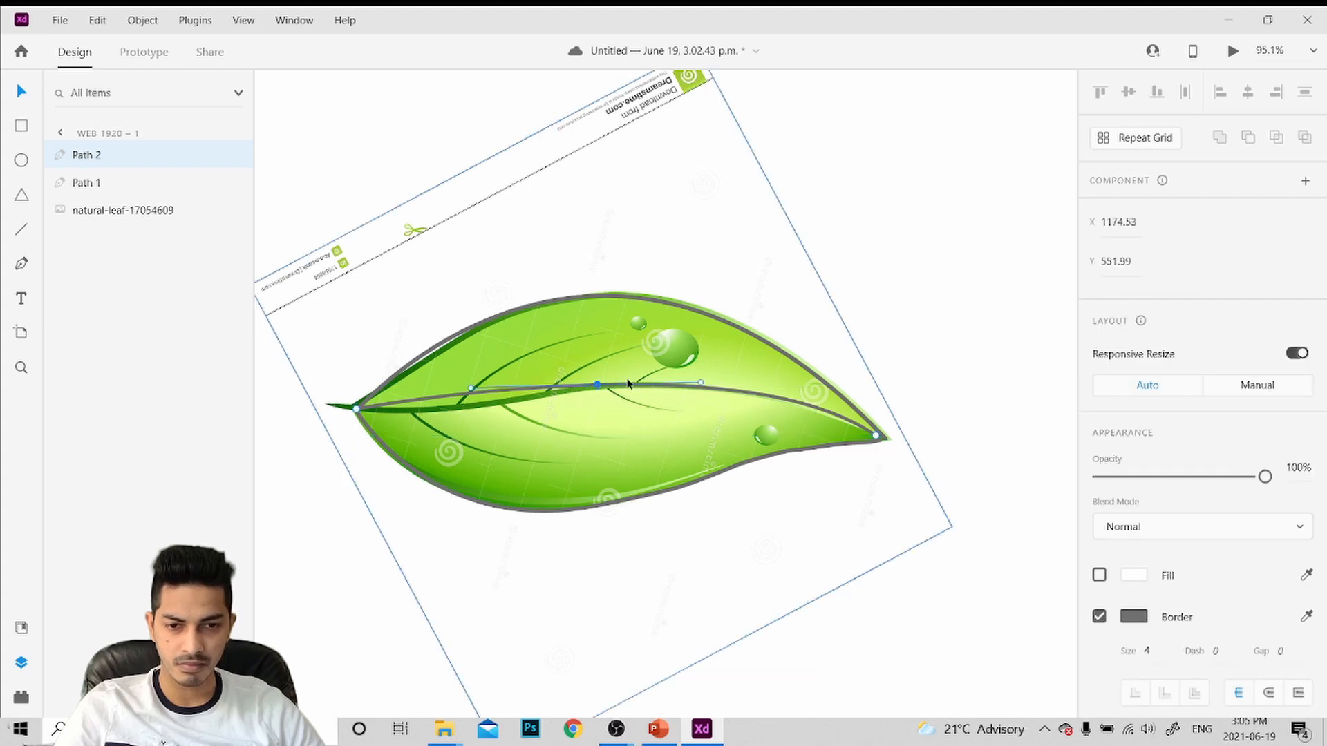
pyautogui.moveTo(702, 383)
pyautogui.mouseDown()
pyautogui.moveTo(702, 358)
pyautogui.moveTo(687, 382)
pyautogui.mouseUp()
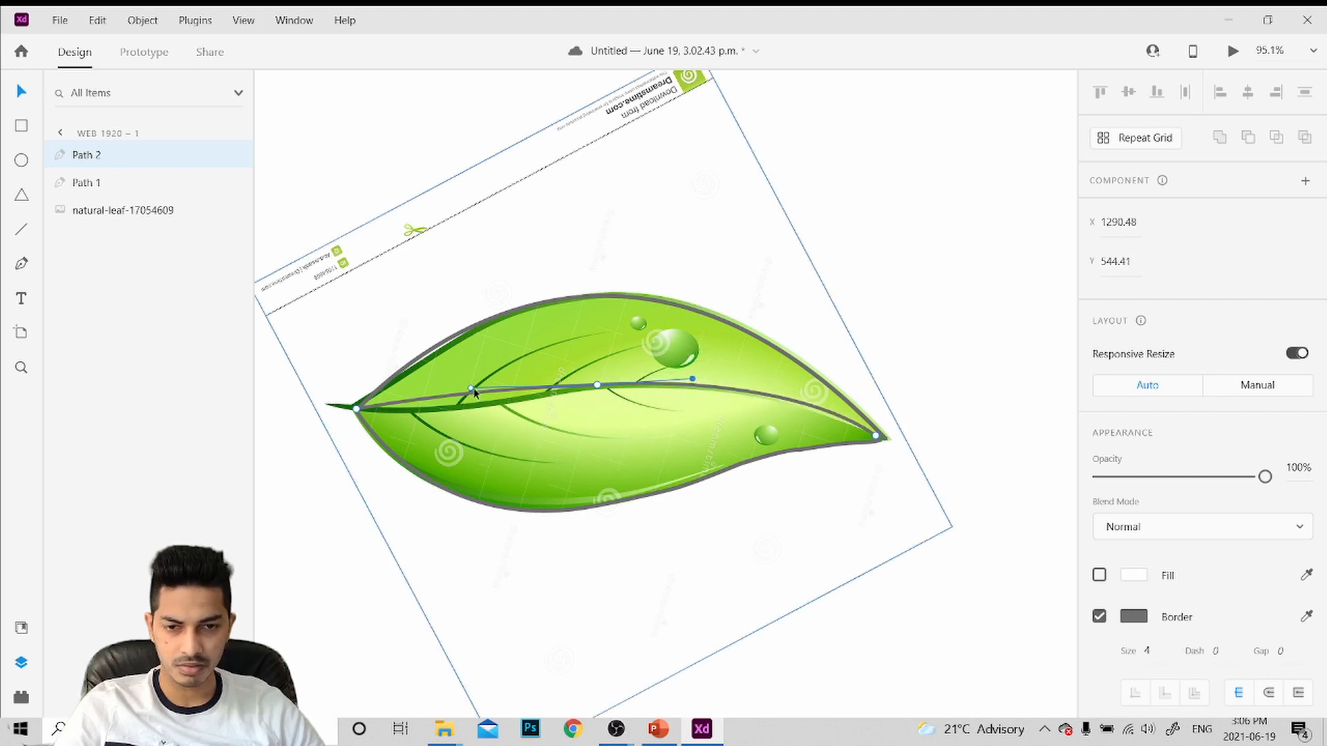
pyautogui.moveTo(472, 388); pyautogui.dragTo(465, 415)
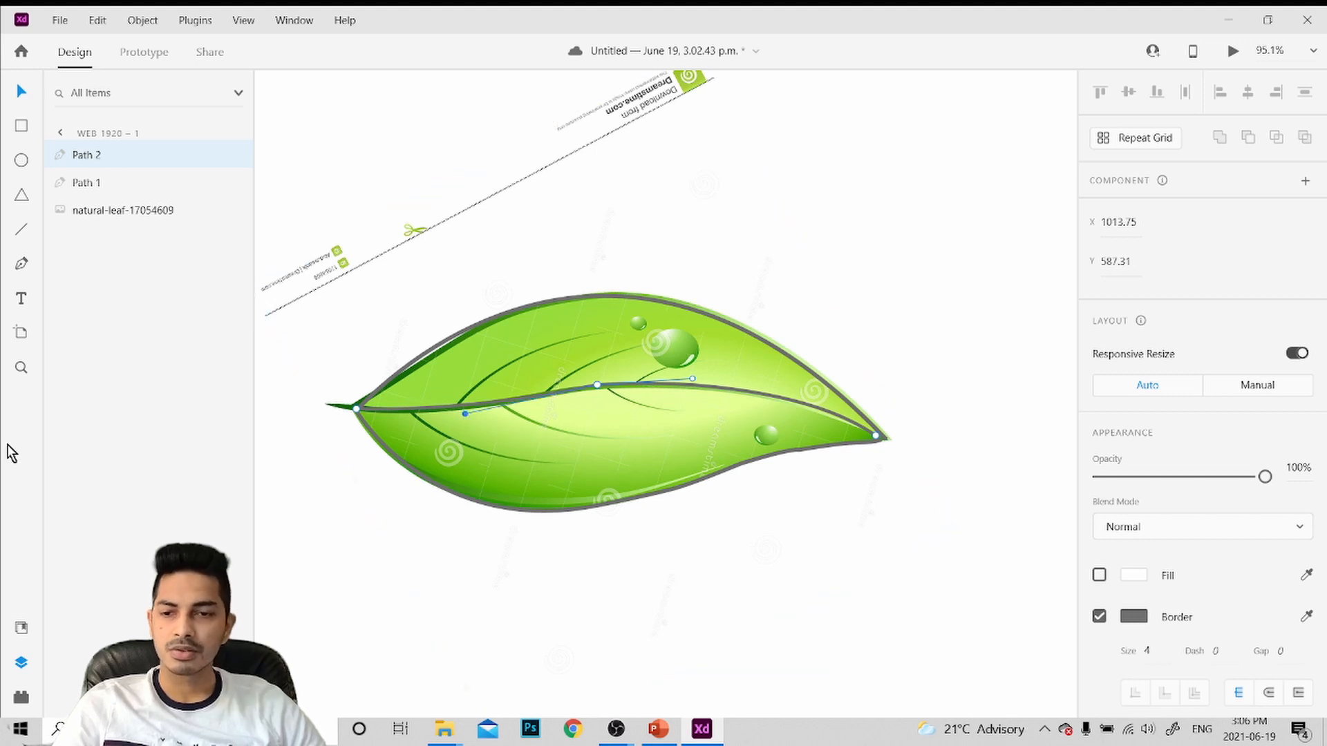
# Trace the upper side vein nearest the stem as a curved Pen path from the midrib, with border size 3
pyautogui.click(22, 270)
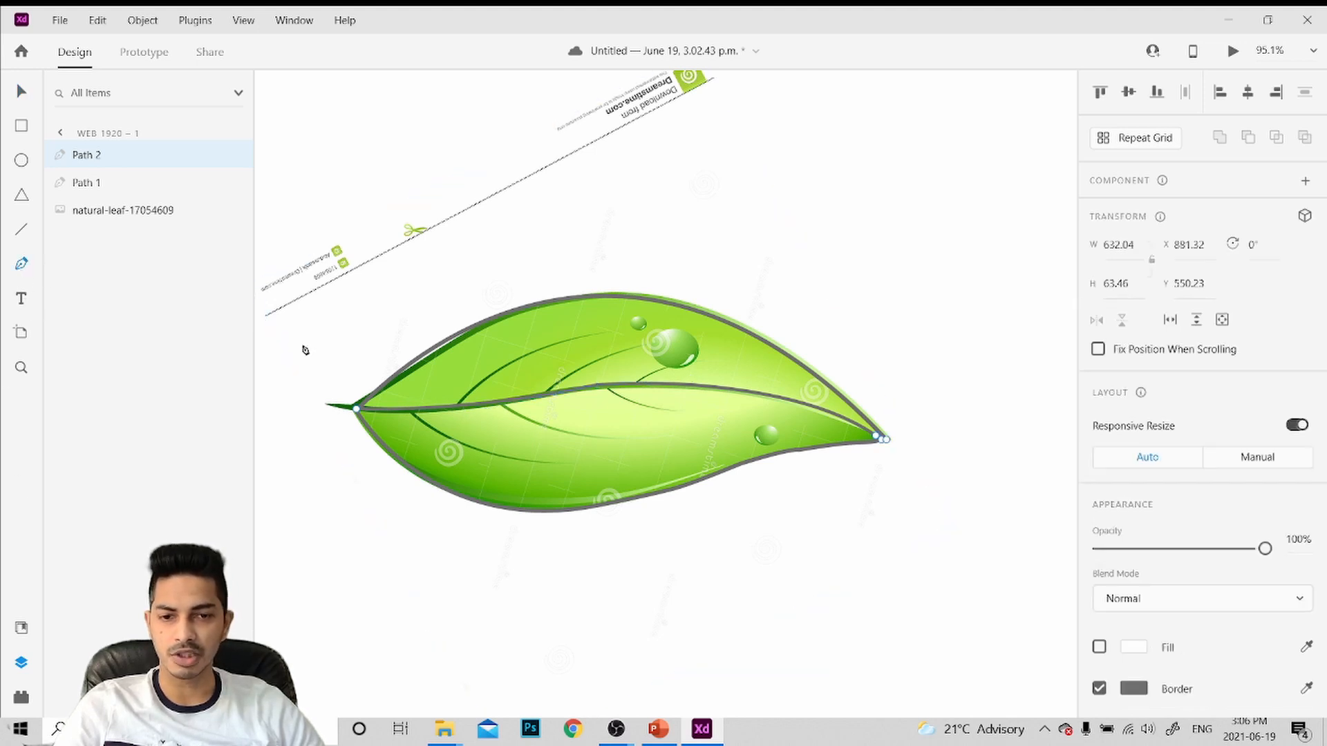
pyautogui.click(456, 407)
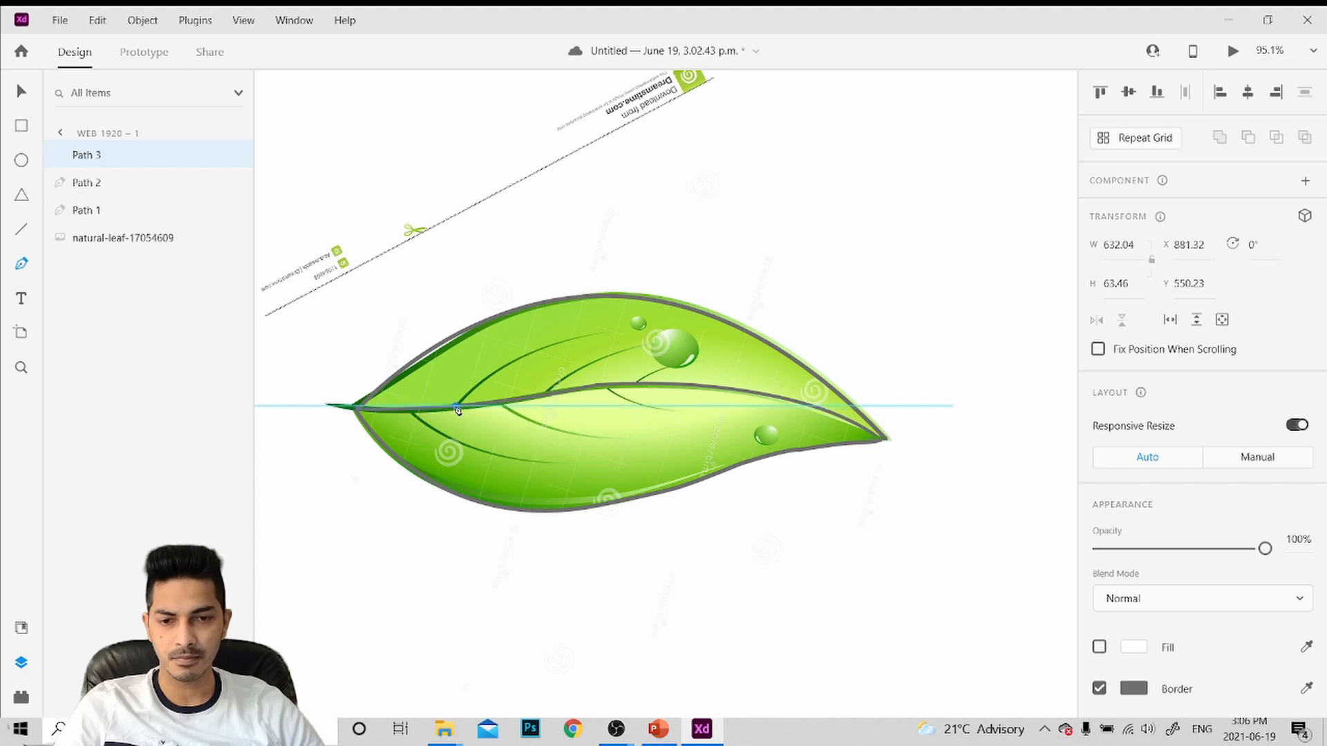
pyautogui.click(608, 331)
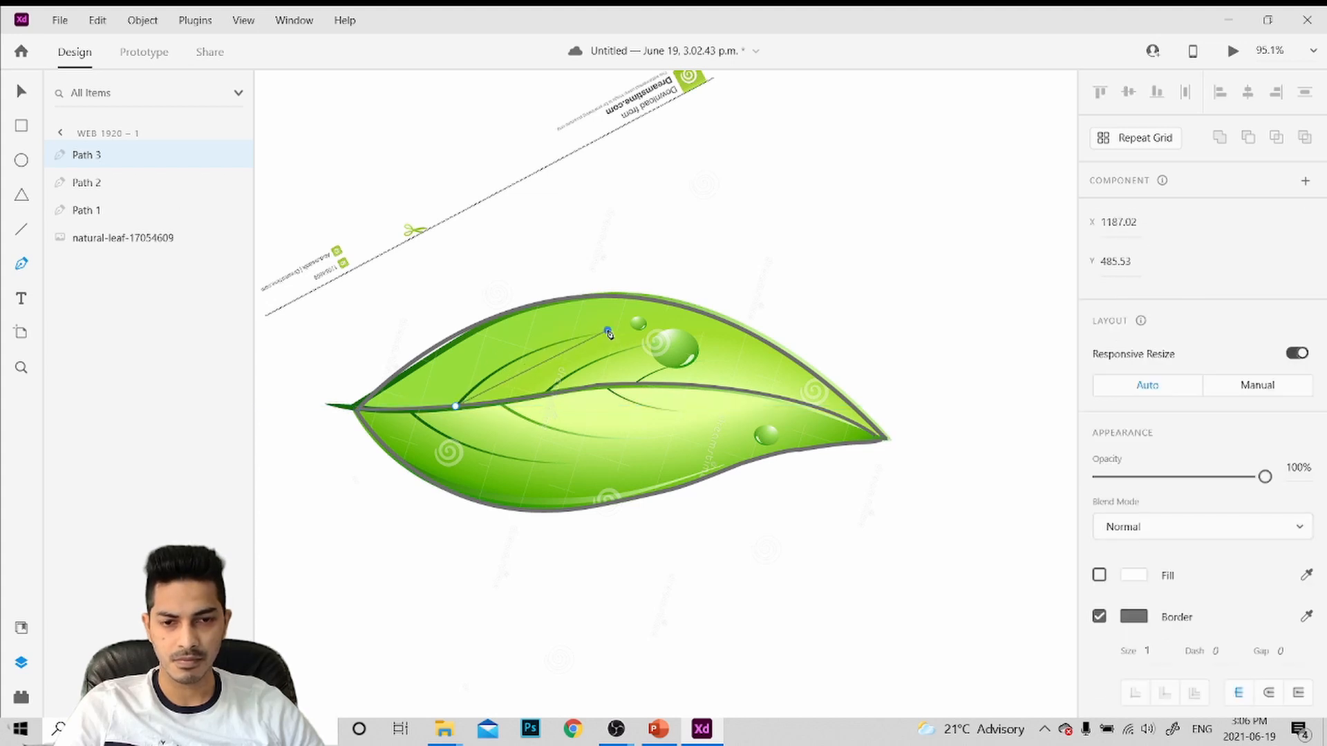
pyautogui.click(1149, 649)
pyautogui.press('Up')
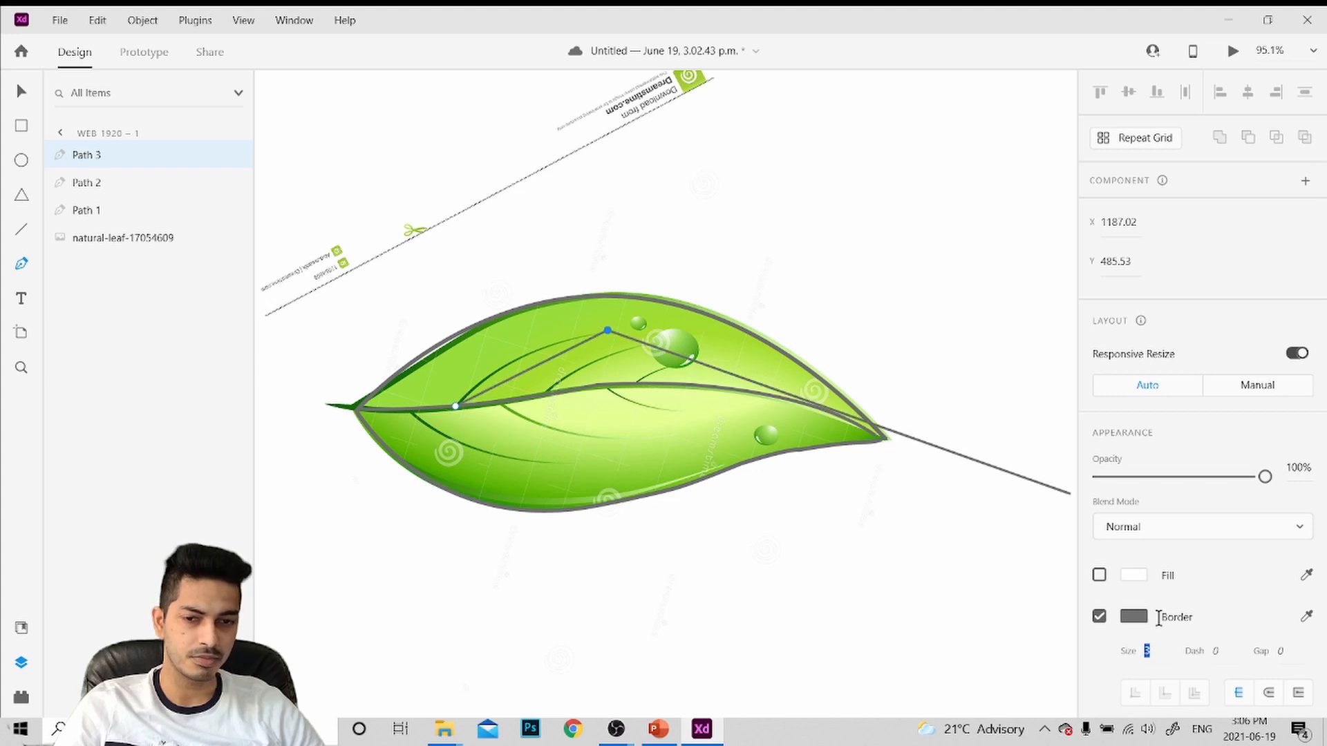
pyautogui.write('3')
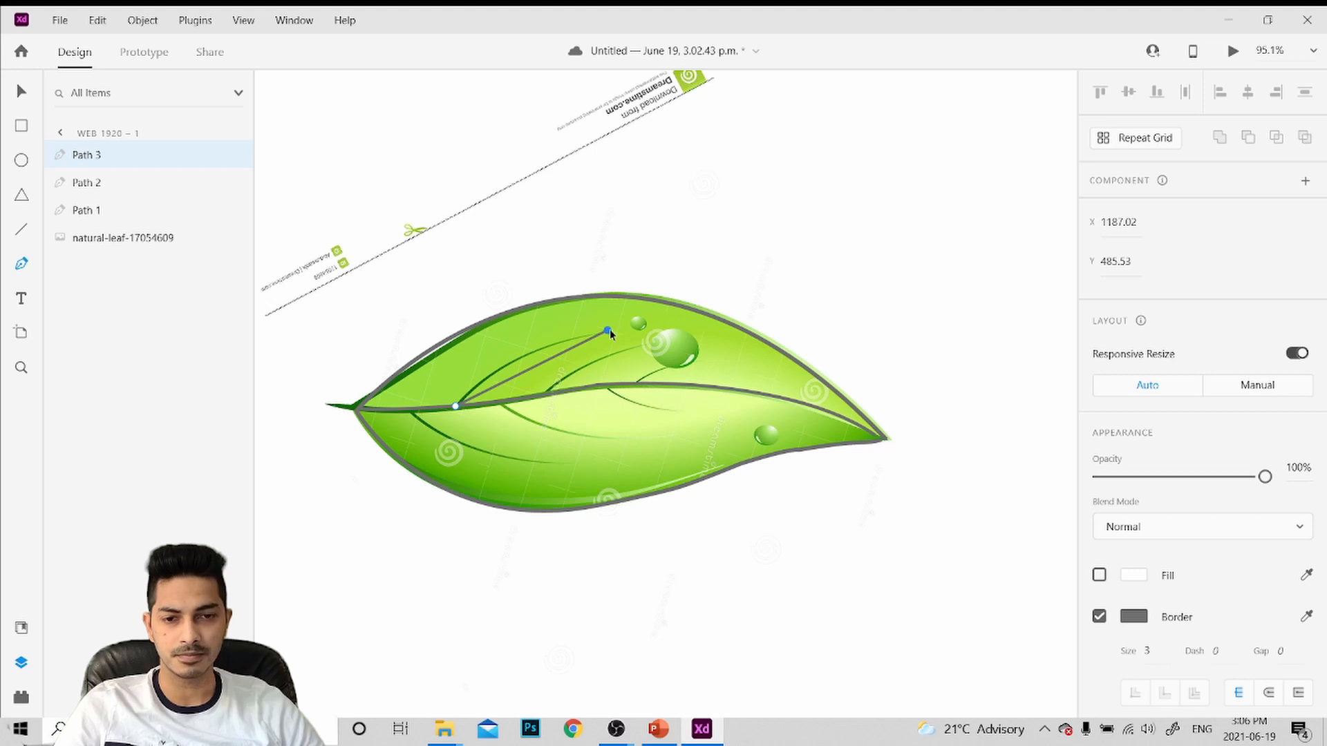
pyautogui.moveTo(609, 334); pyautogui.dragTo(729, 315)
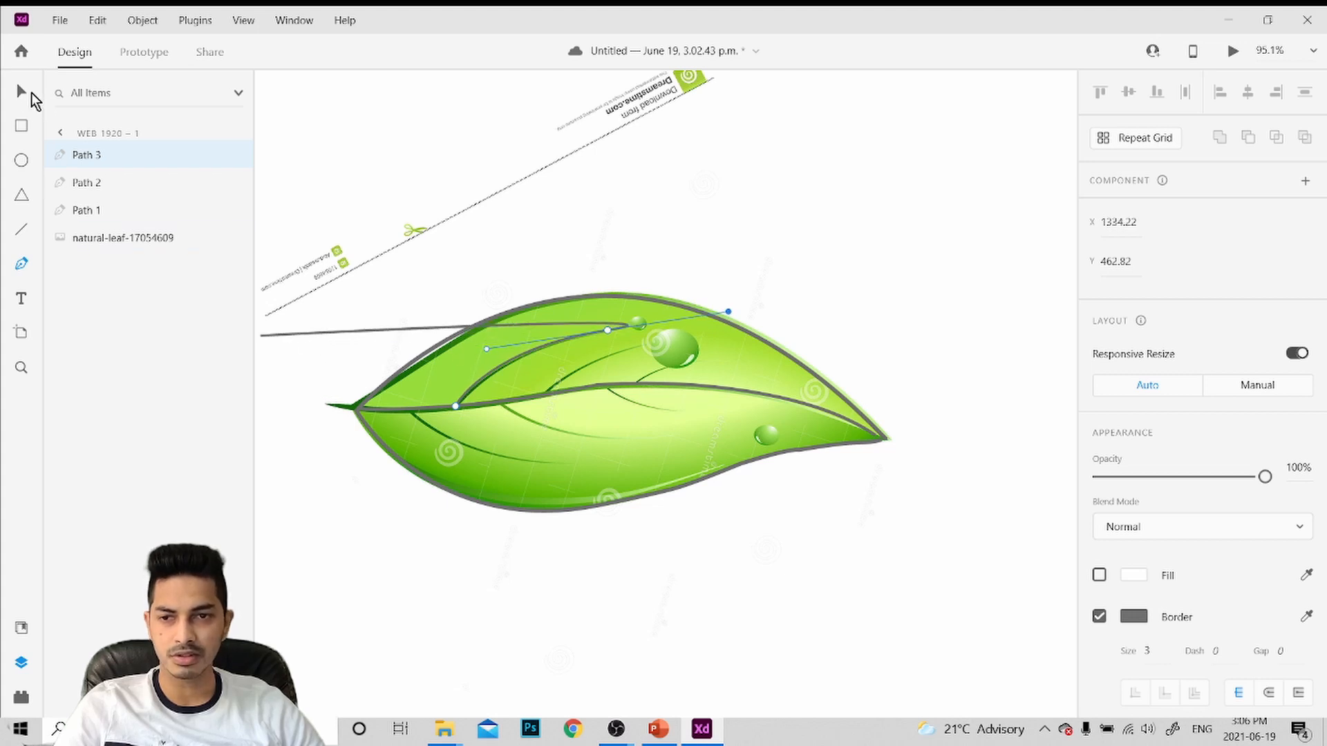
pyautogui.click(21, 92)
# Trace the lower side vein nearest the stem as a curved Pen path from the midrib, with border size 3
pyautogui.click(21, 264)
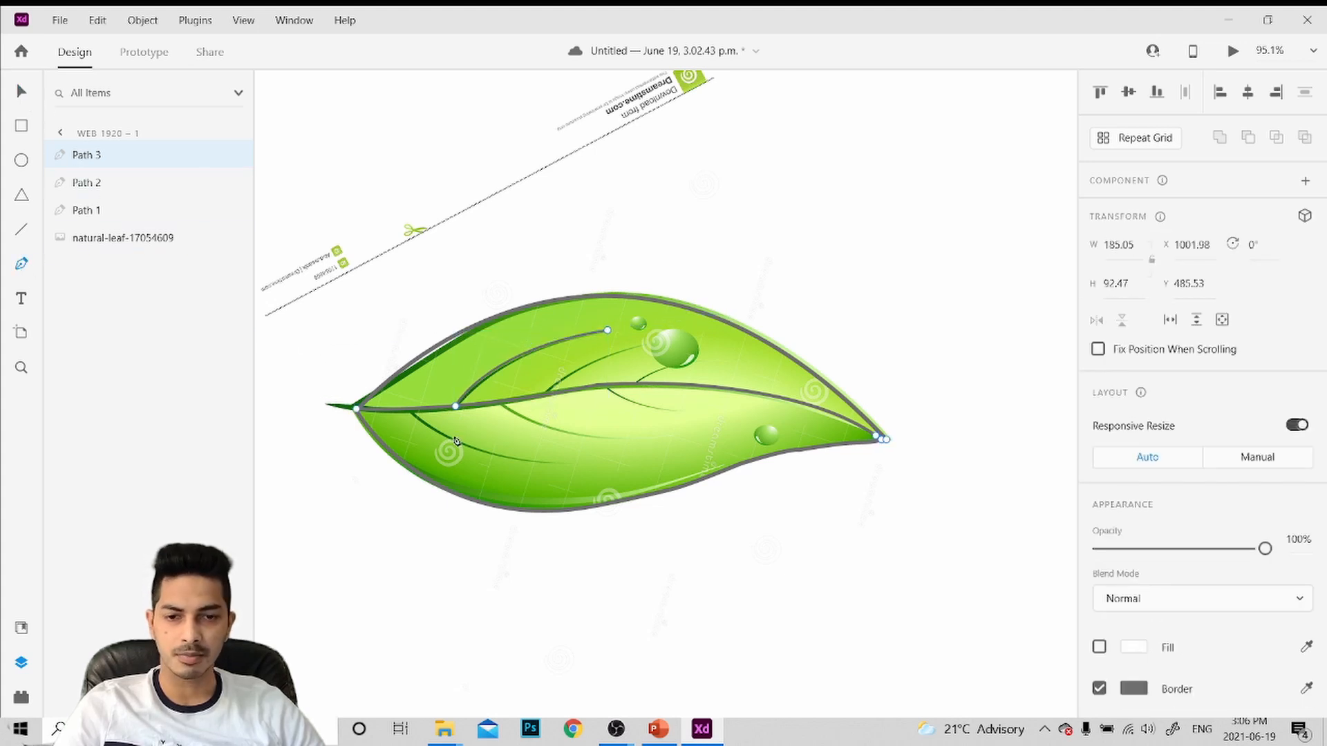
pyautogui.click(411, 410)
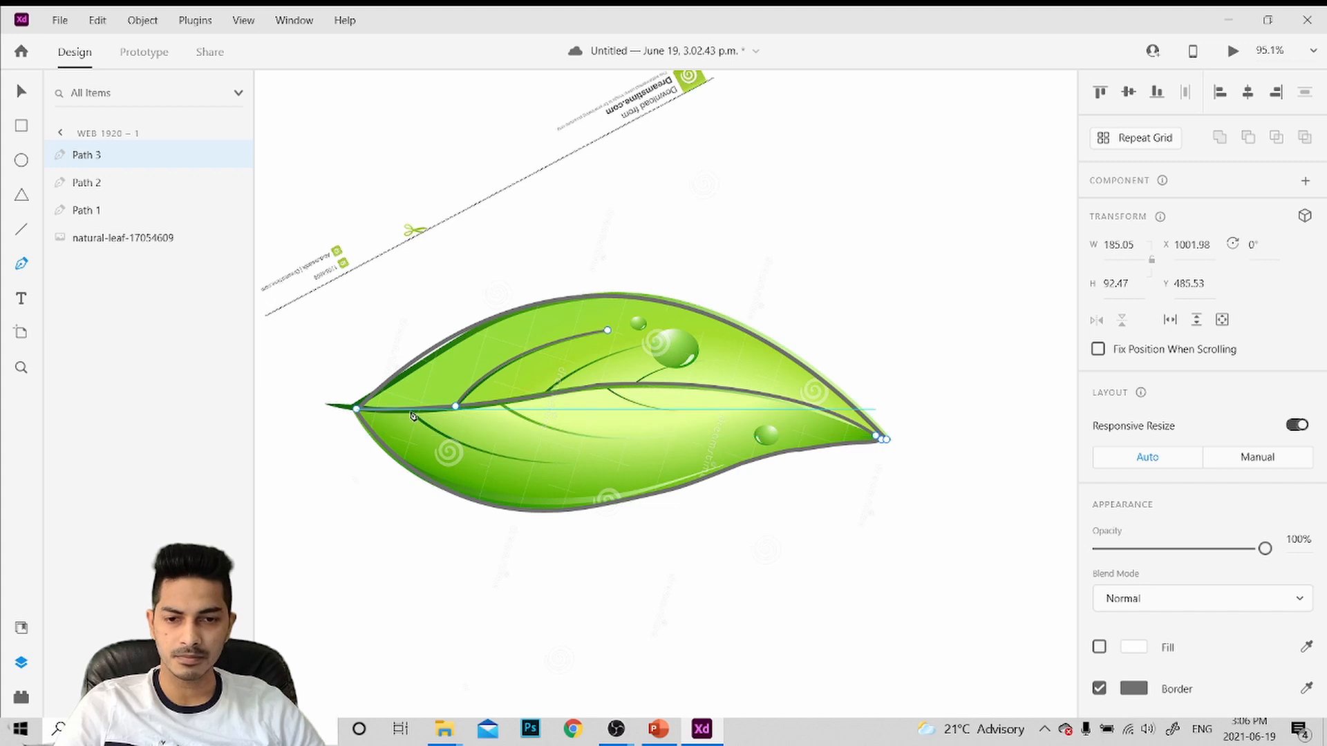
pyautogui.click(573, 464)
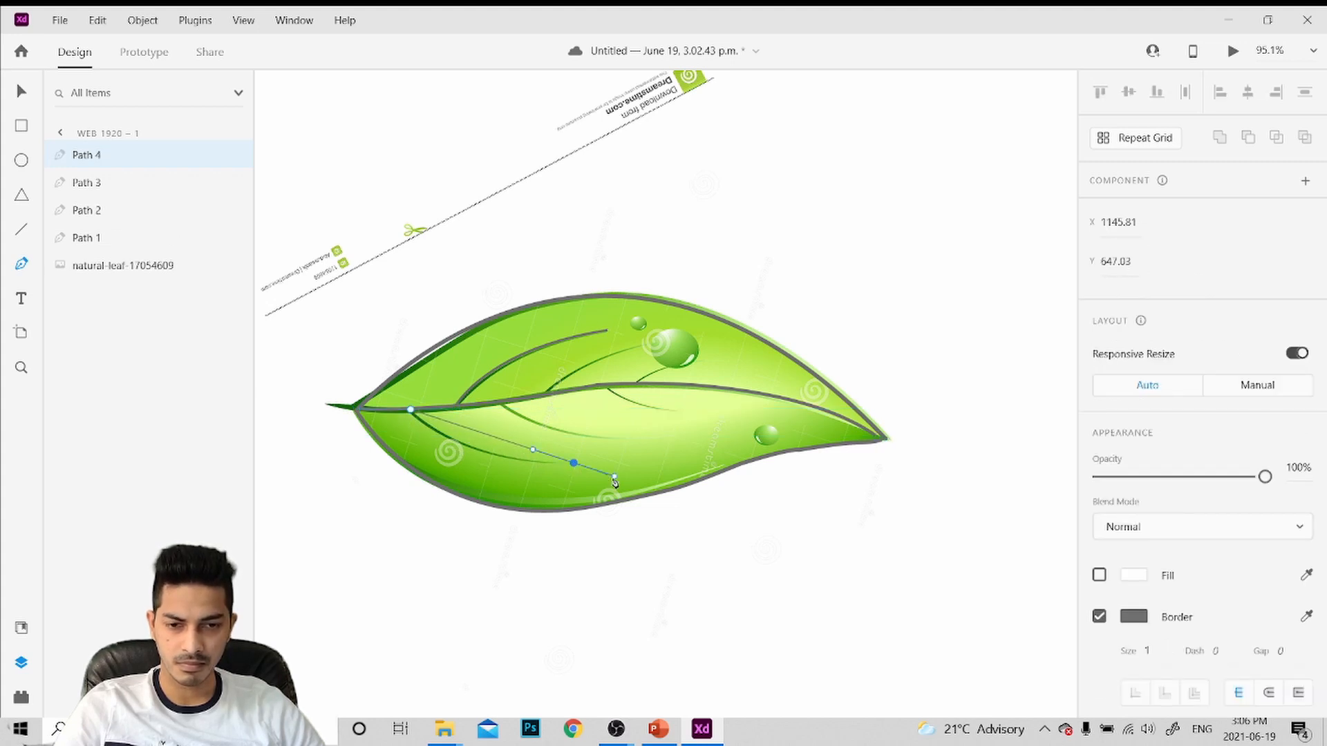
pyautogui.moveTo(620, 480); pyautogui.dragTo(671, 453)
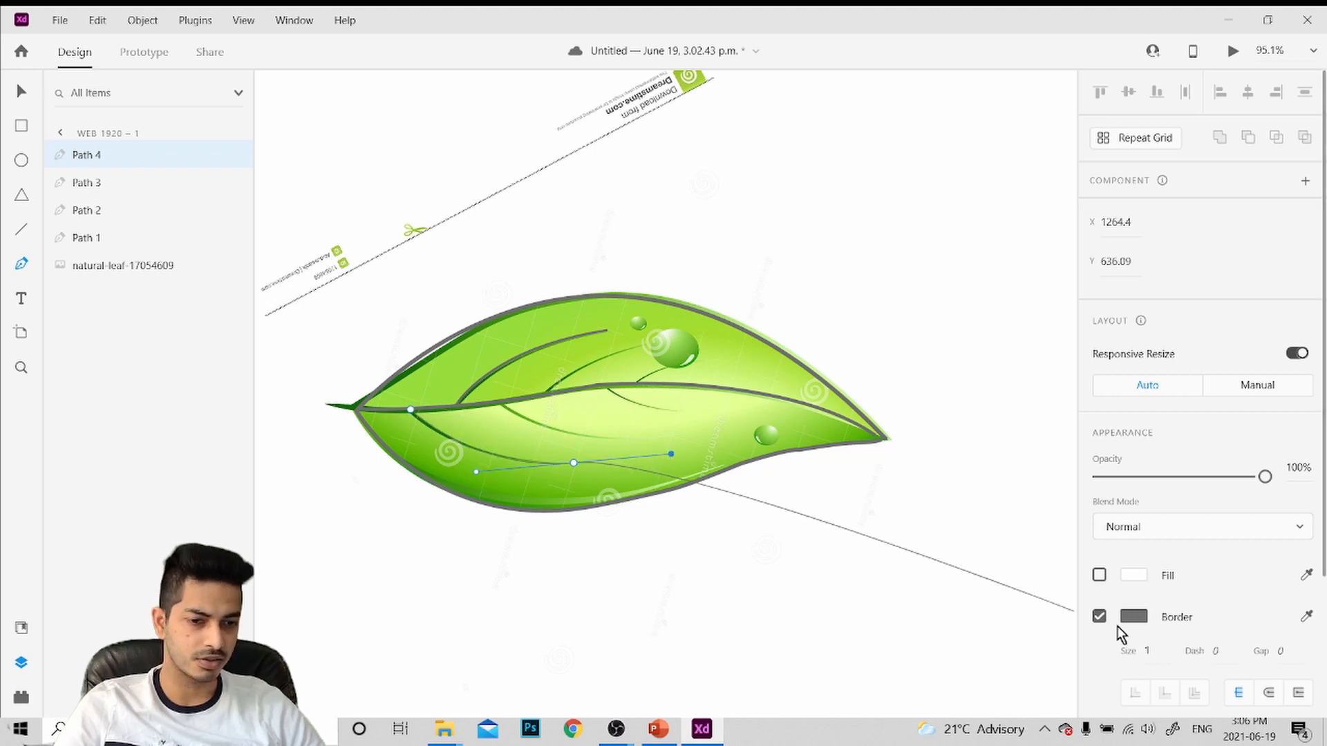
pyautogui.click(1149, 653)
pyautogui.press('Up')
pyautogui.press('Up')
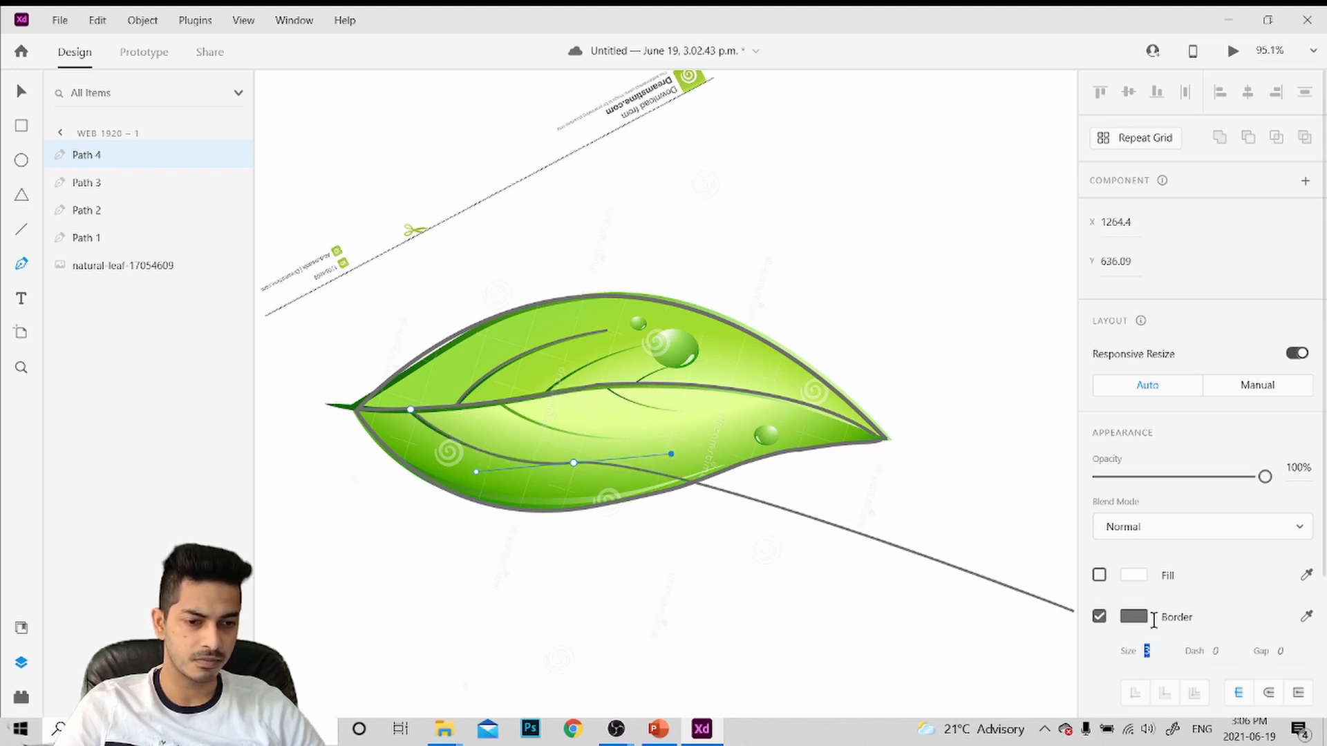
pyautogui.click(21, 91)
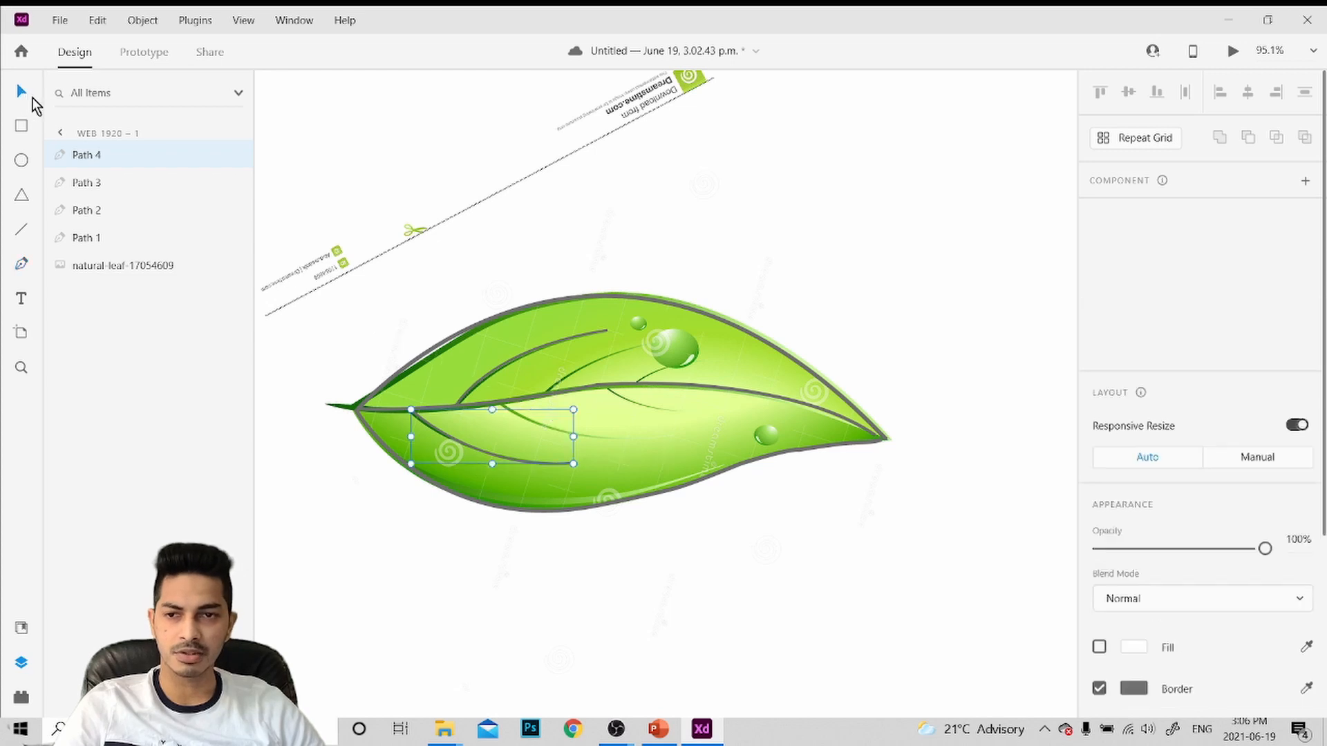
# Trace the second upper side vein as a curved Pen path ending at the large water drop, with border size 2
pyautogui.click(25, 266)
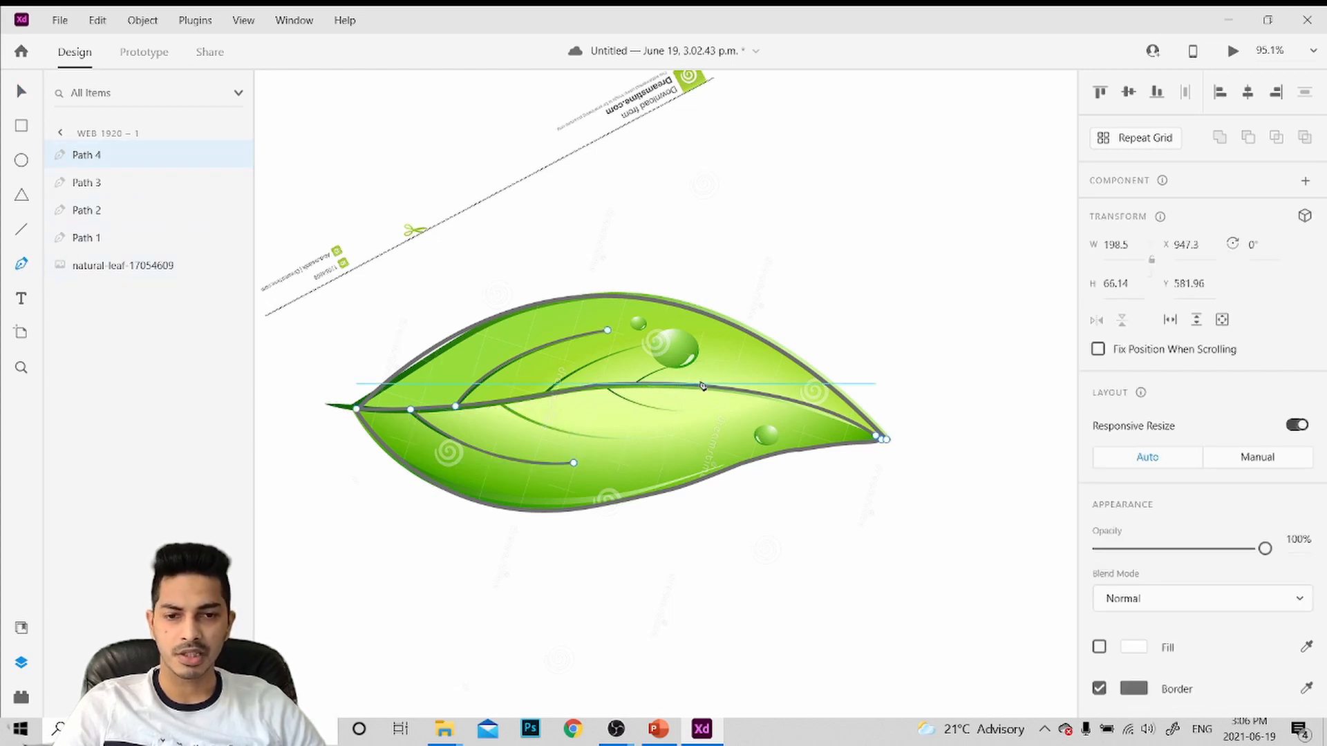
pyautogui.click(546, 395)
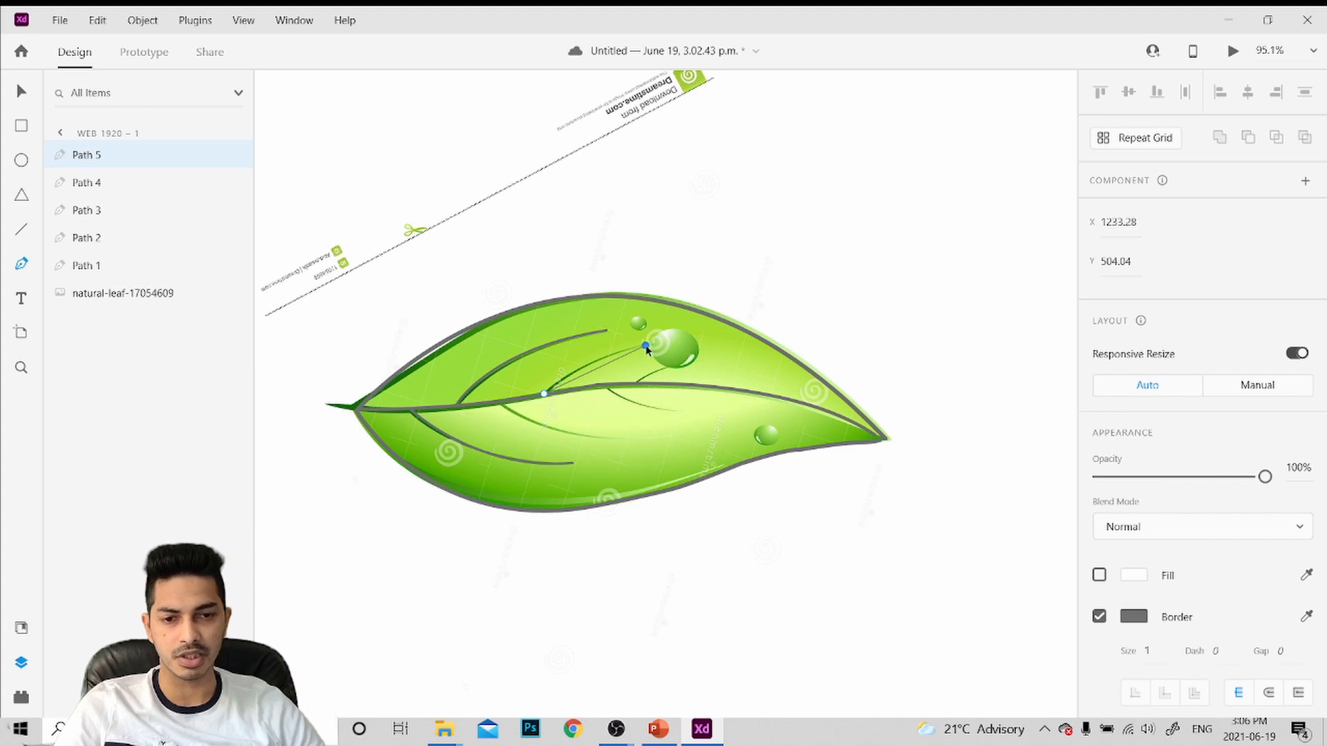
pyautogui.moveTo(646, 346); pyautogui.dragTo(684, 346)
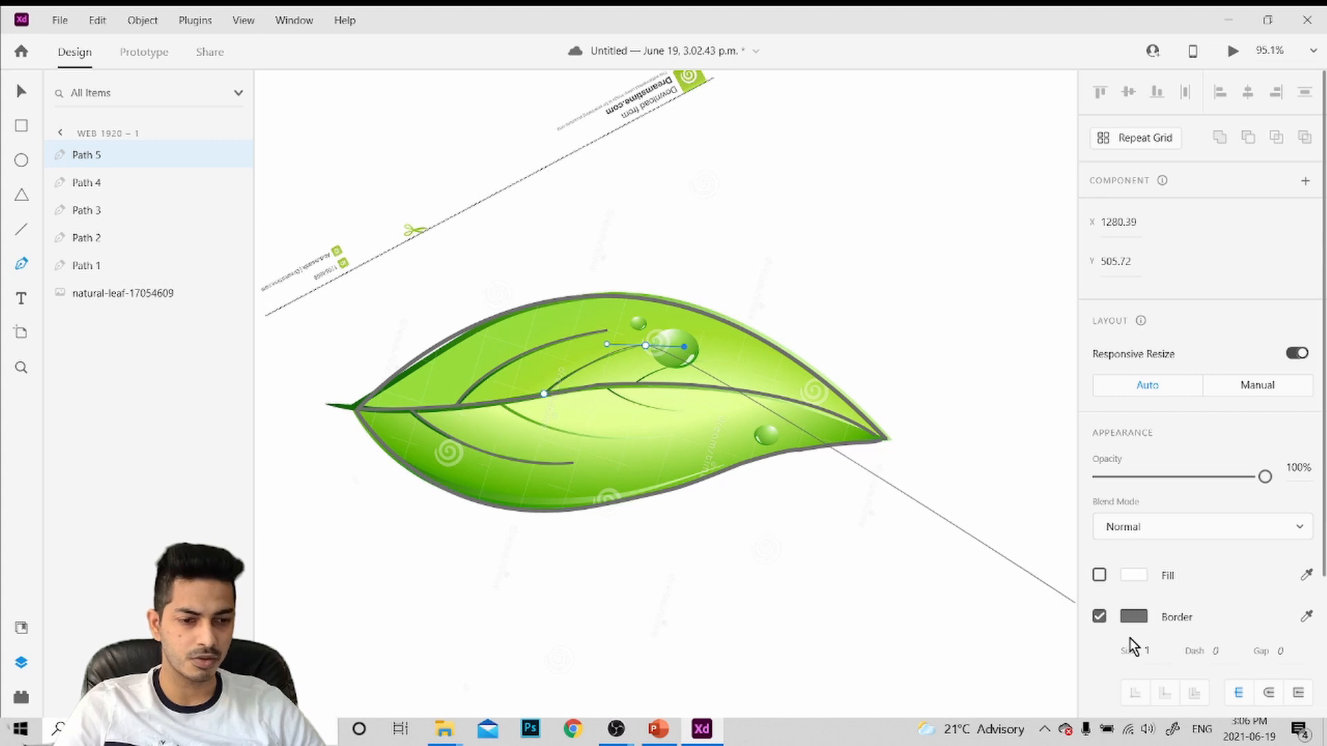
pyautogui.write('2')
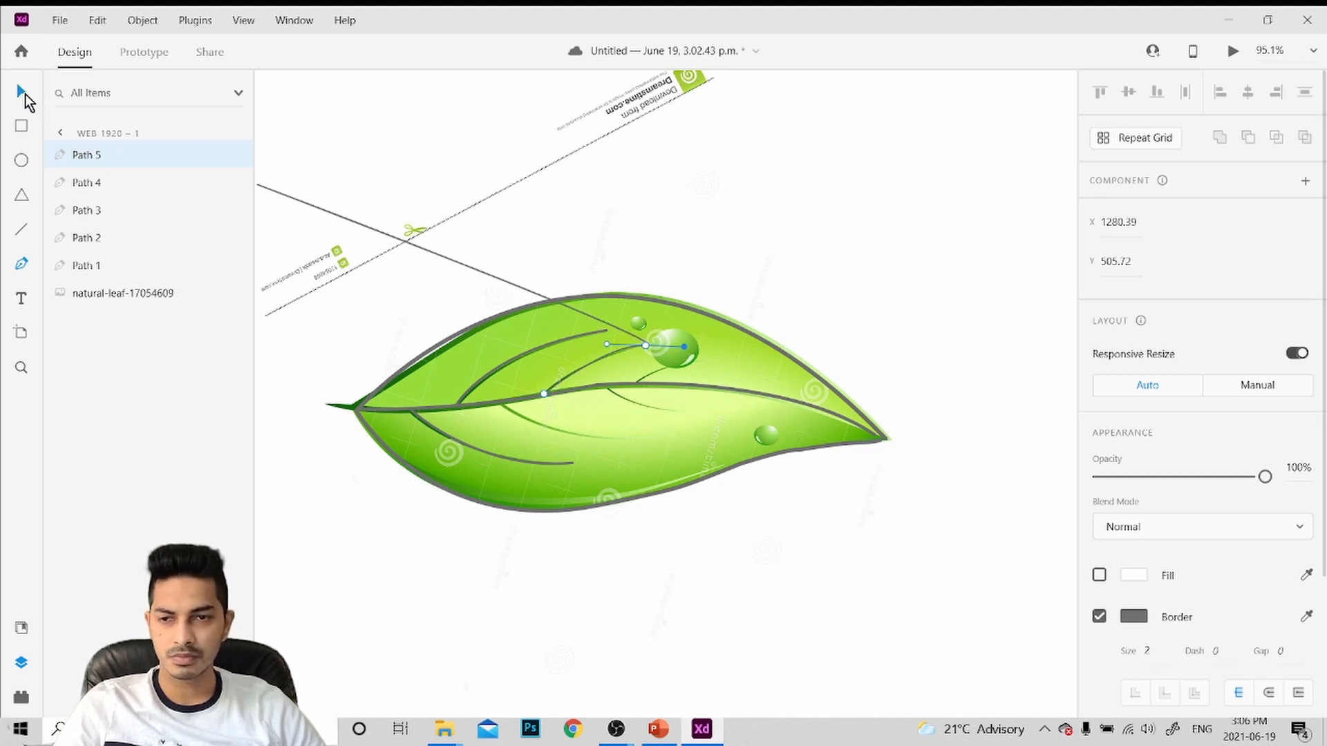
pyautogui.click(23, 93)
# Trace the second lower side vein as a curved Pen path starting on the midrib, with border size 2
pyautogui.click(23, 264)
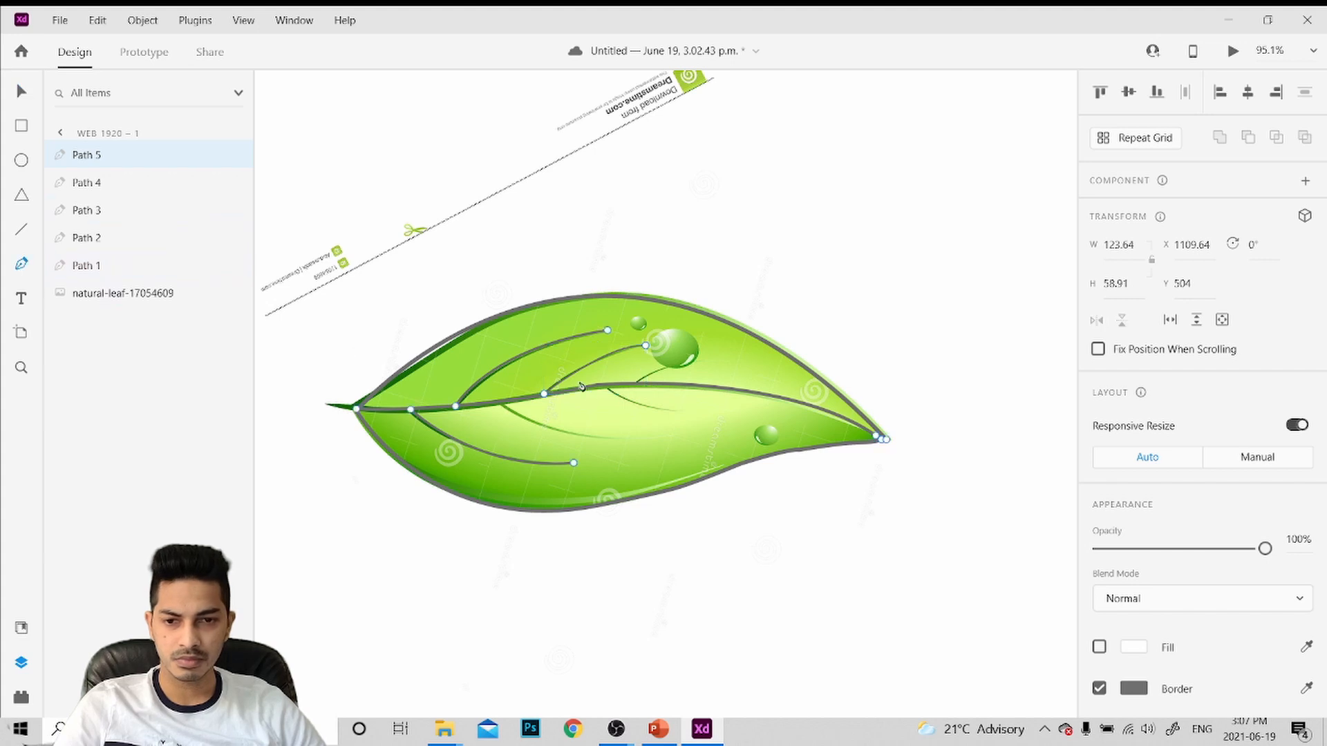
pyautogui.click(501, 404)
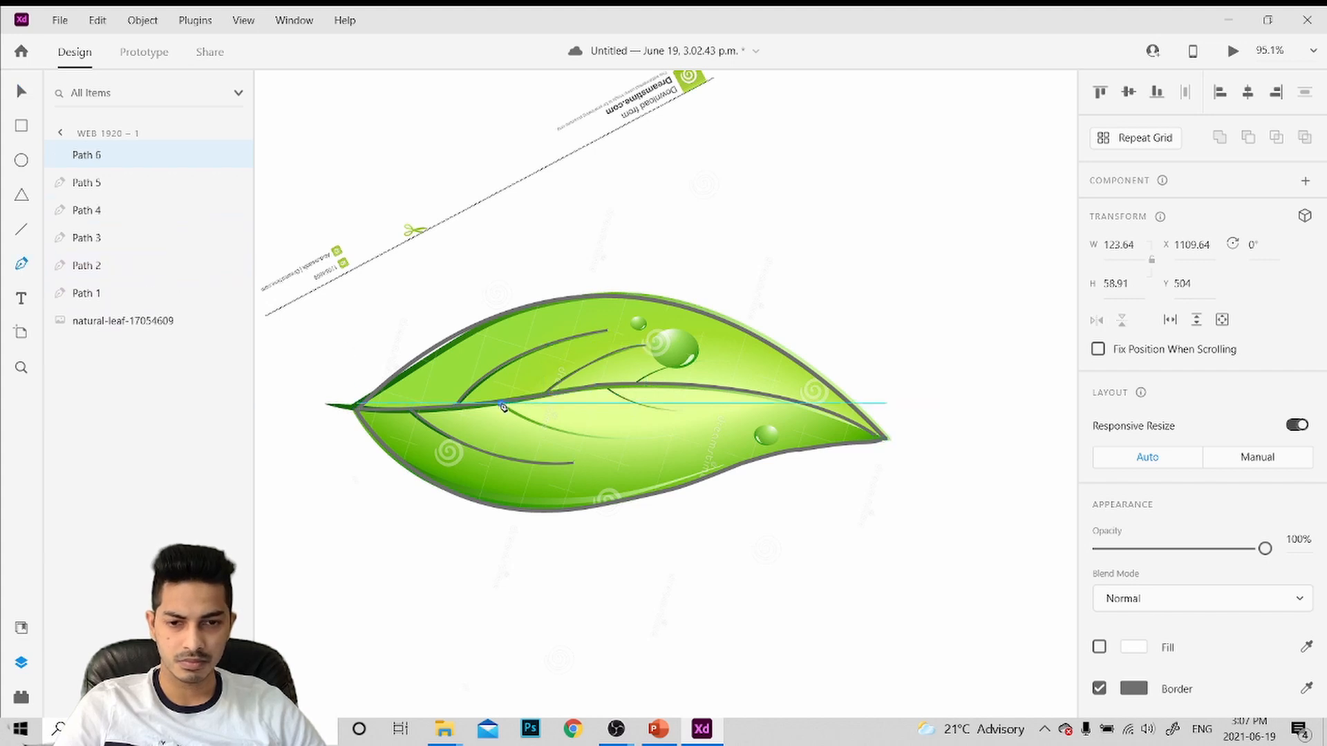
pyautogui.click(619, 439)
pyautogui.moveTo(620, 442); pyautogui.dragTo(674, 434)
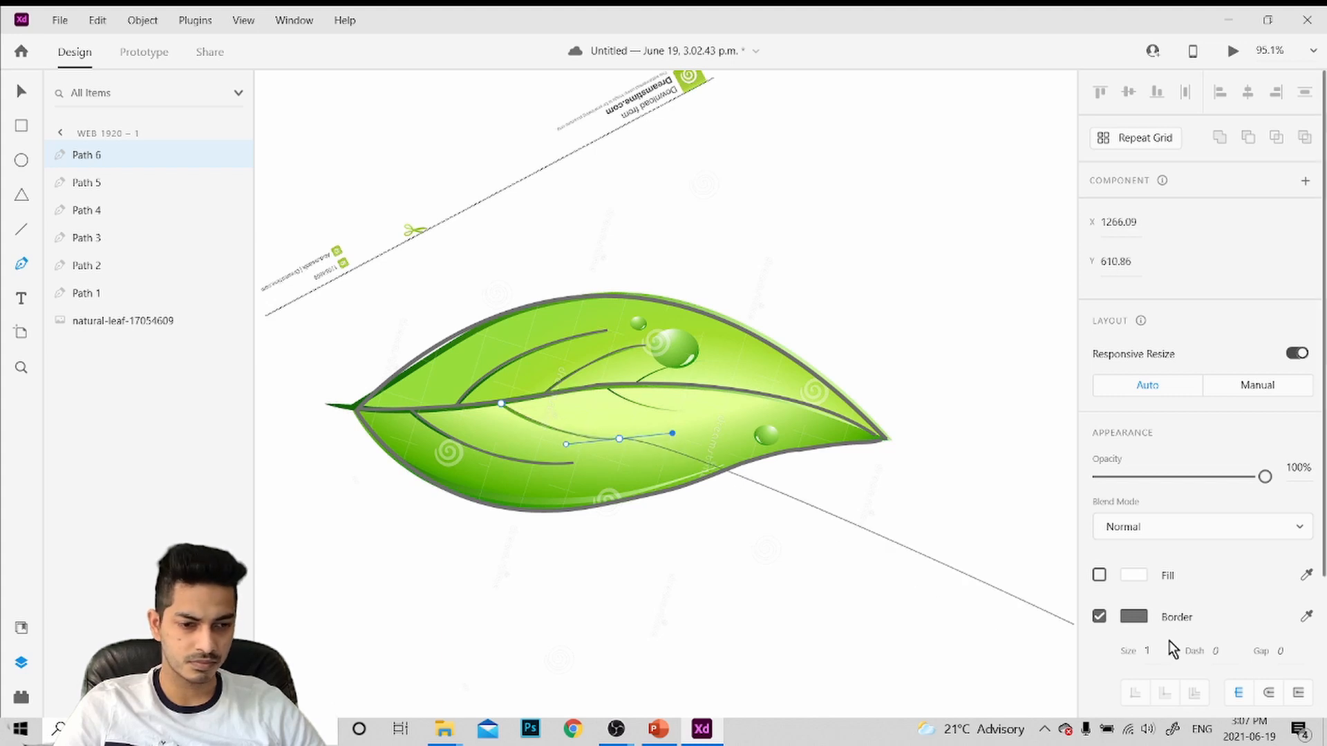
pyautogui.click(1147, 651)
pyautogui.write('2')
pyautogui.press('Return')
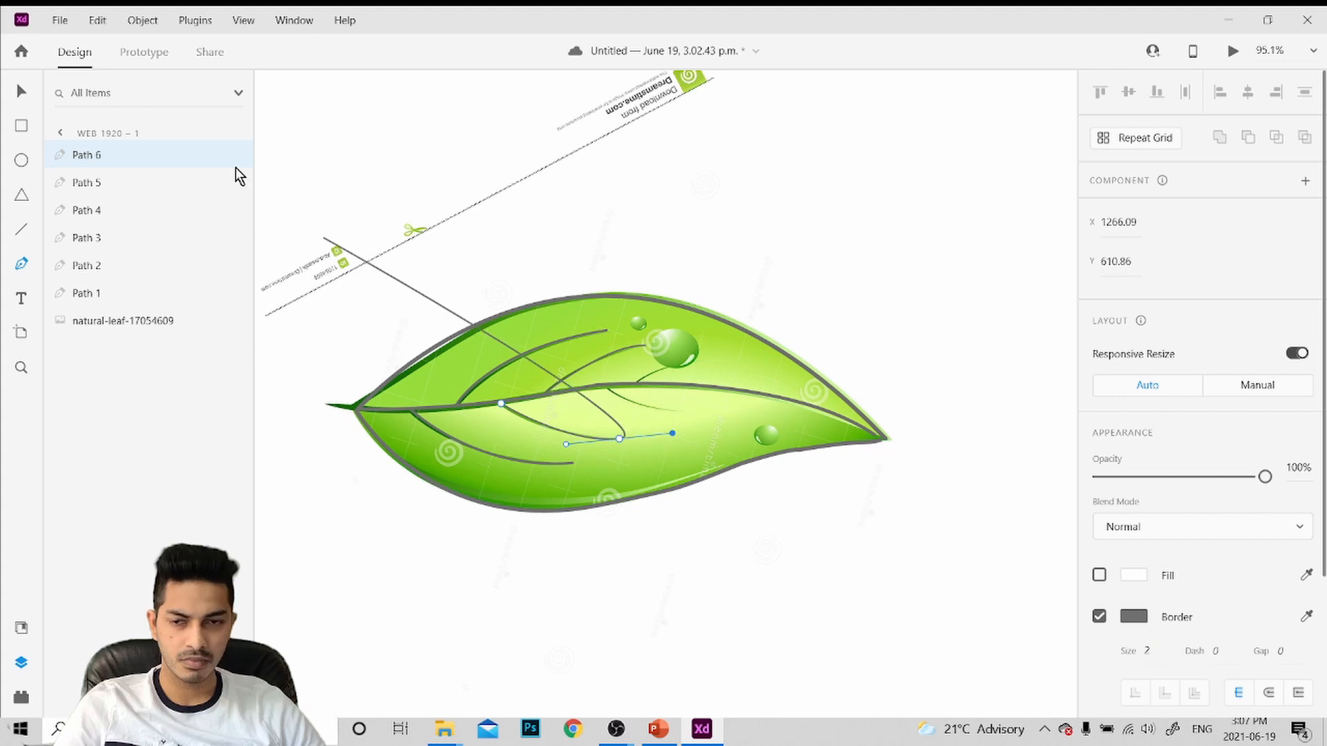
pyautogui.click(21, 93)
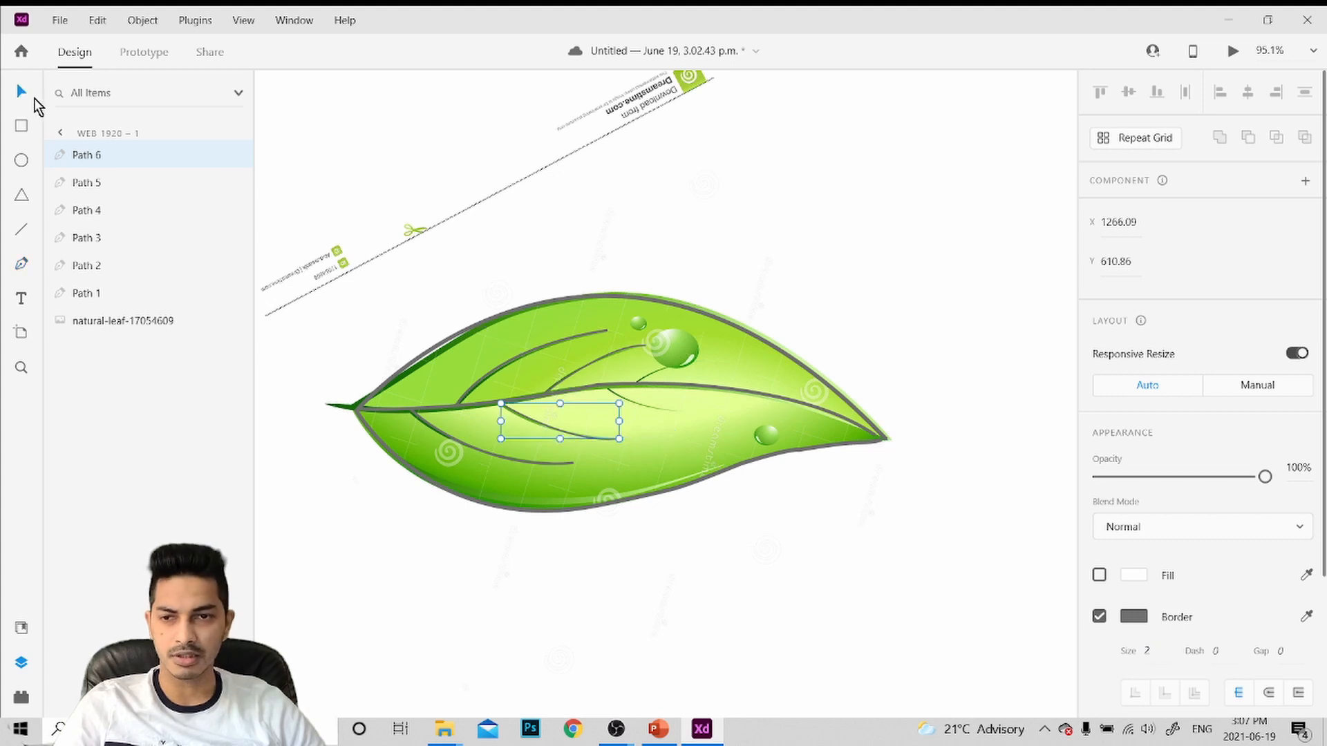
# Trace the short third upper side vein as a curved Pen path from the midrib to the large water drop's underside
pyautogui.click(21, 263)
pyautogui.click(635, 384)
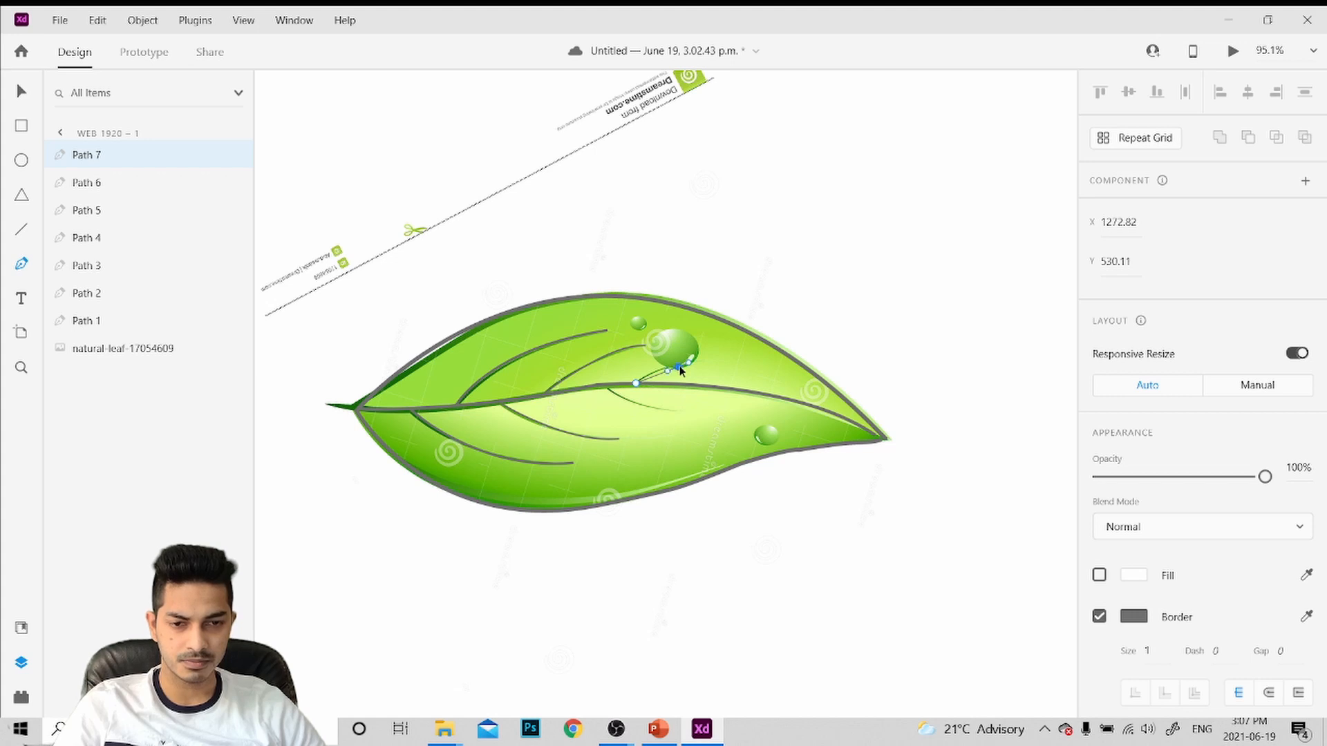
pyautogui.moveTo(688, 370); pyautogui.dragTo(696, 374)
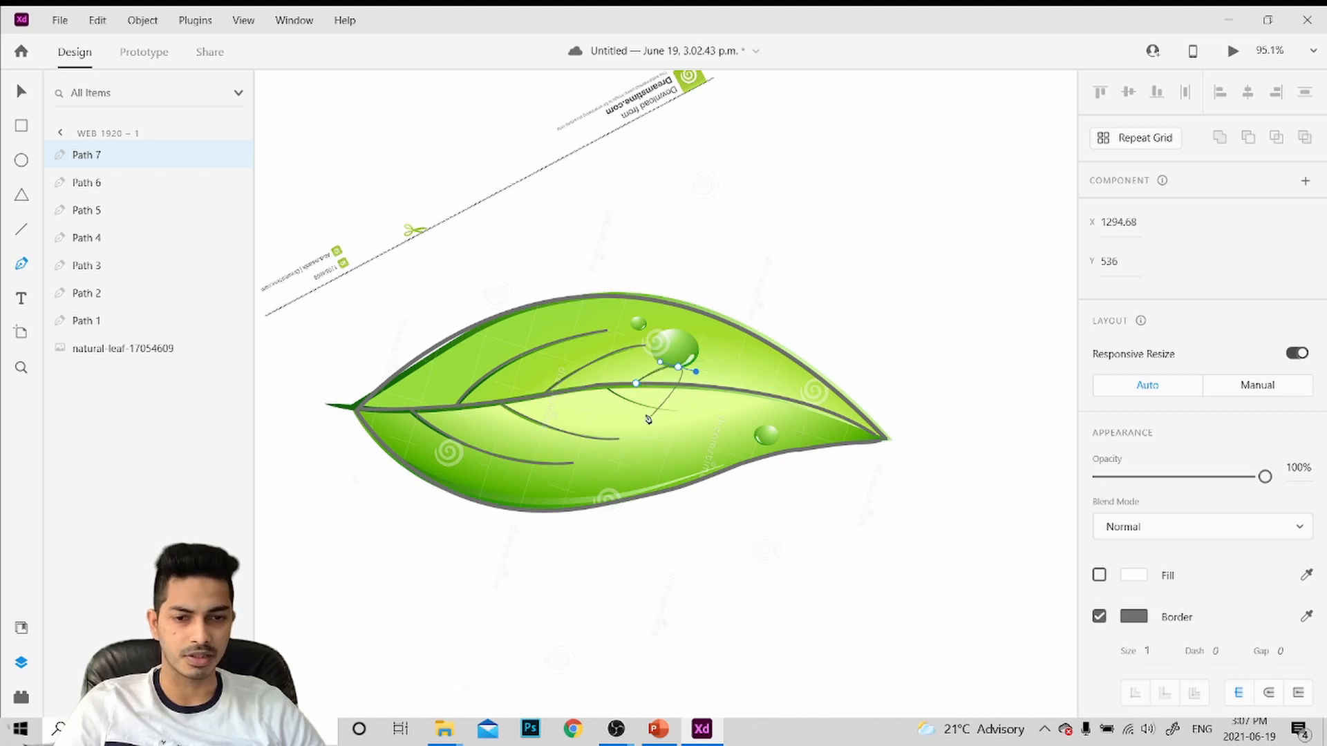
pyautogui.scroll(3, 706, 364)
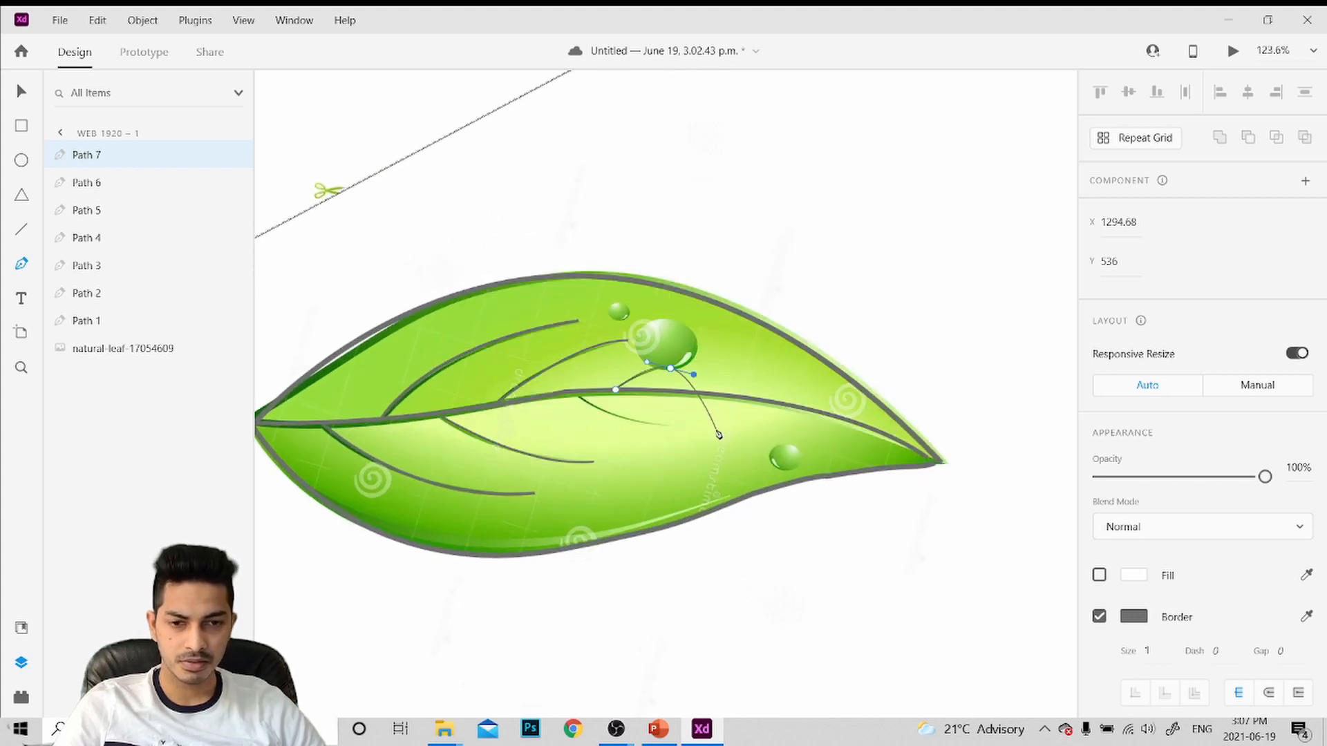
pyautogui.click(21, 92)
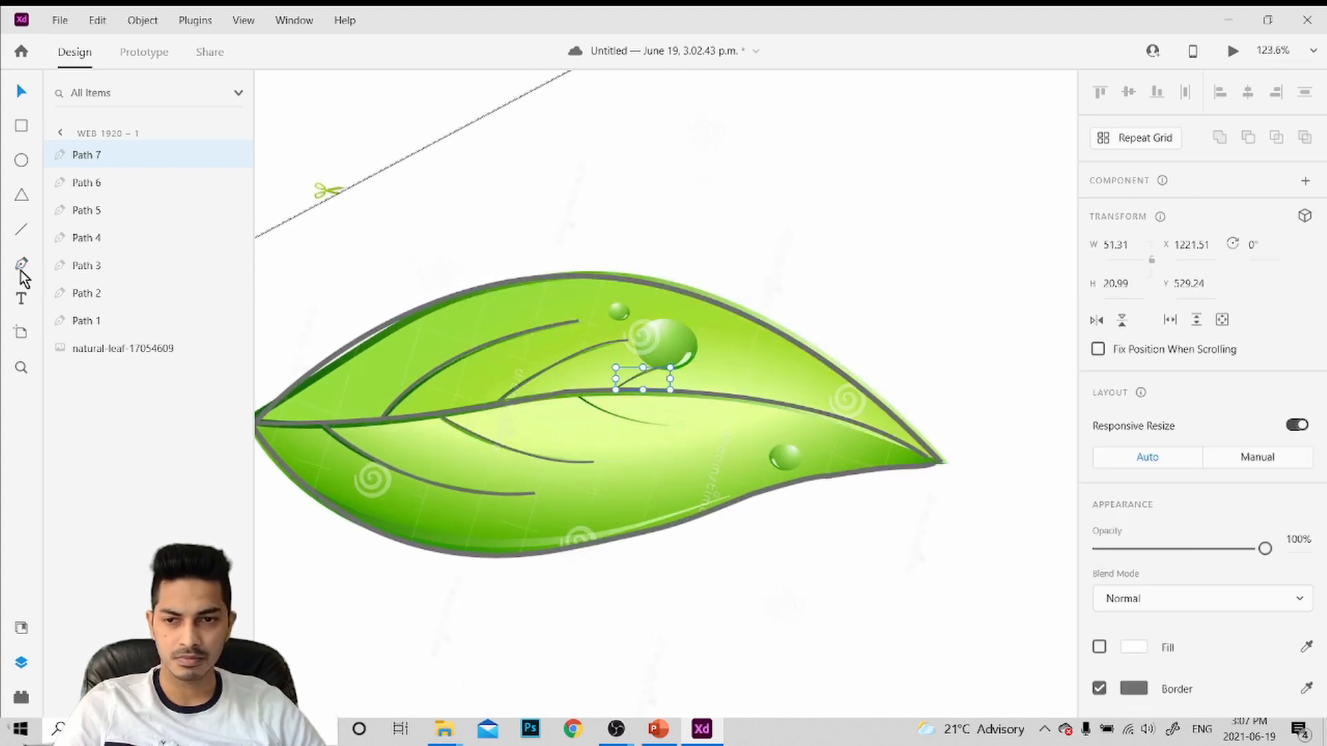
# Trace the short third lower side vein as a curved Pen path from the midrib, adjusting its end handle to follow the vein
pyautogui.click(22, 263)
pyautogui.click(574, 393)
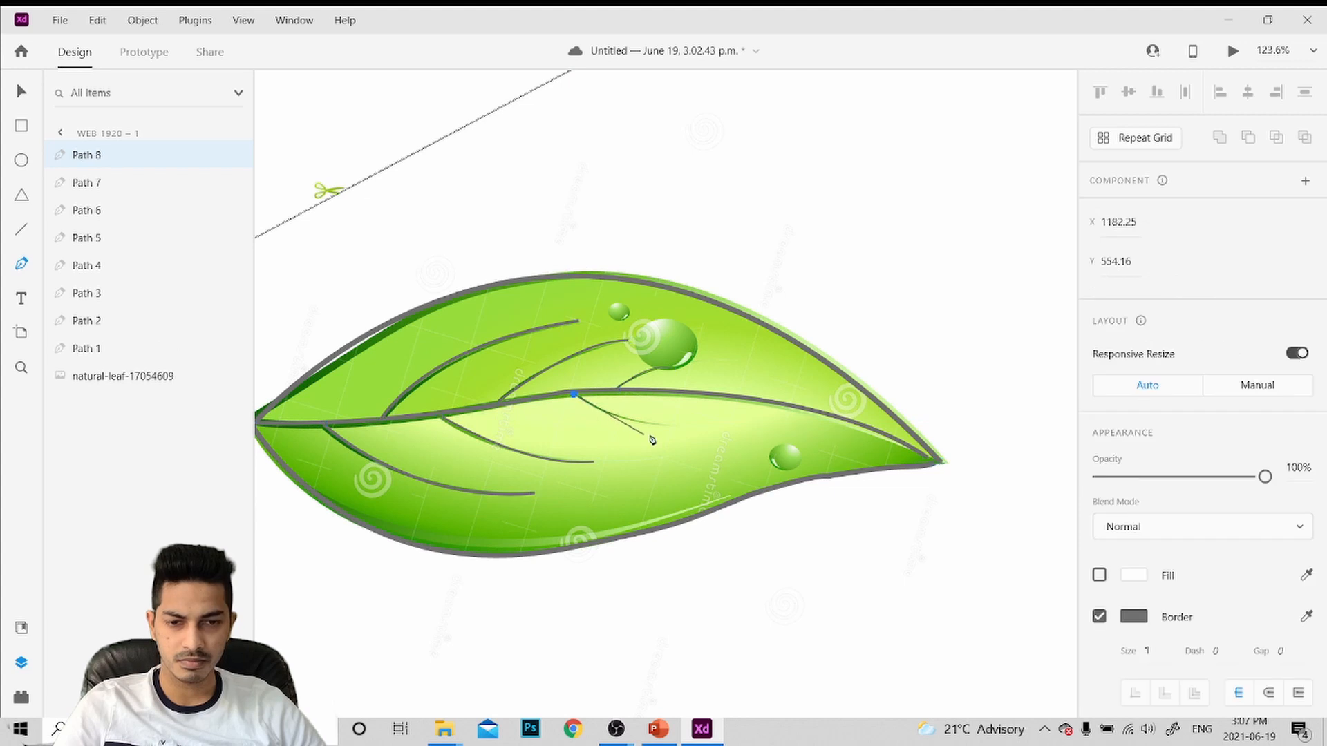
pyautogui.click(669, 429)
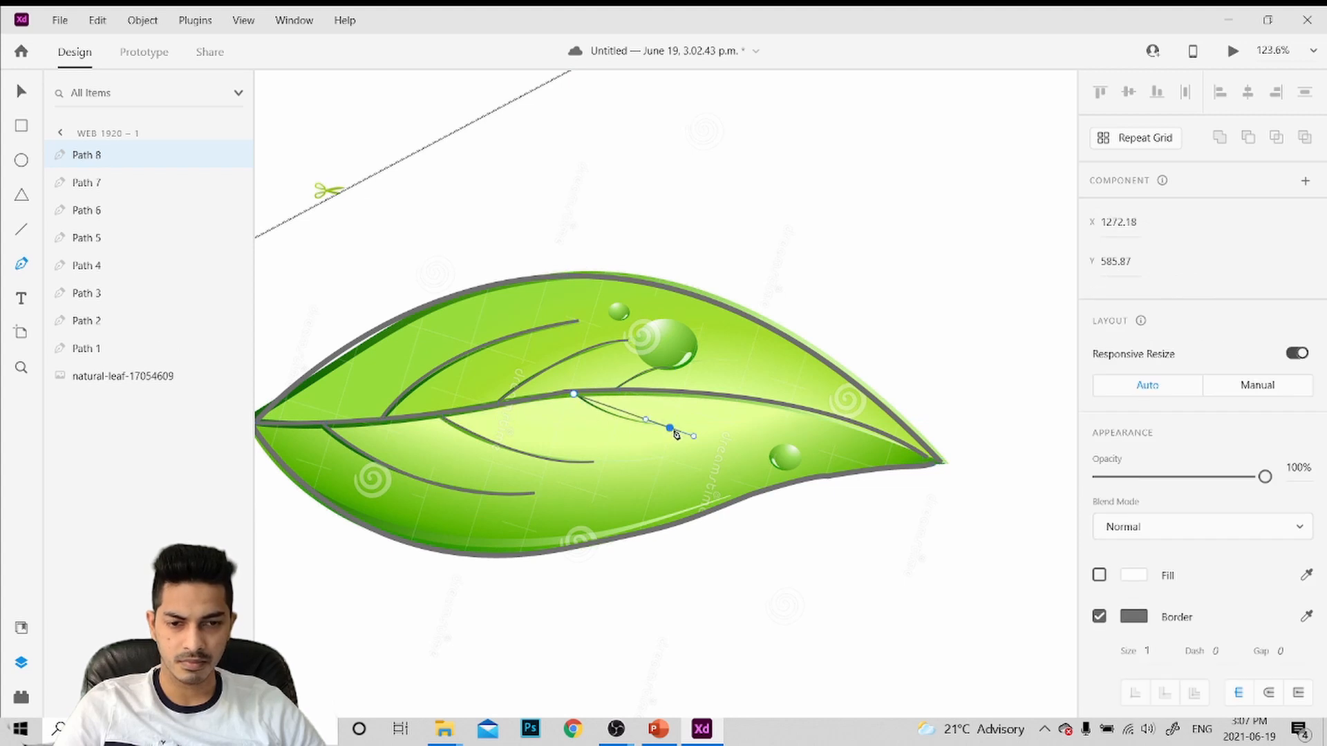
pyautogui.moveTo(693, 436); pyautogui.dragTo(716, 432)
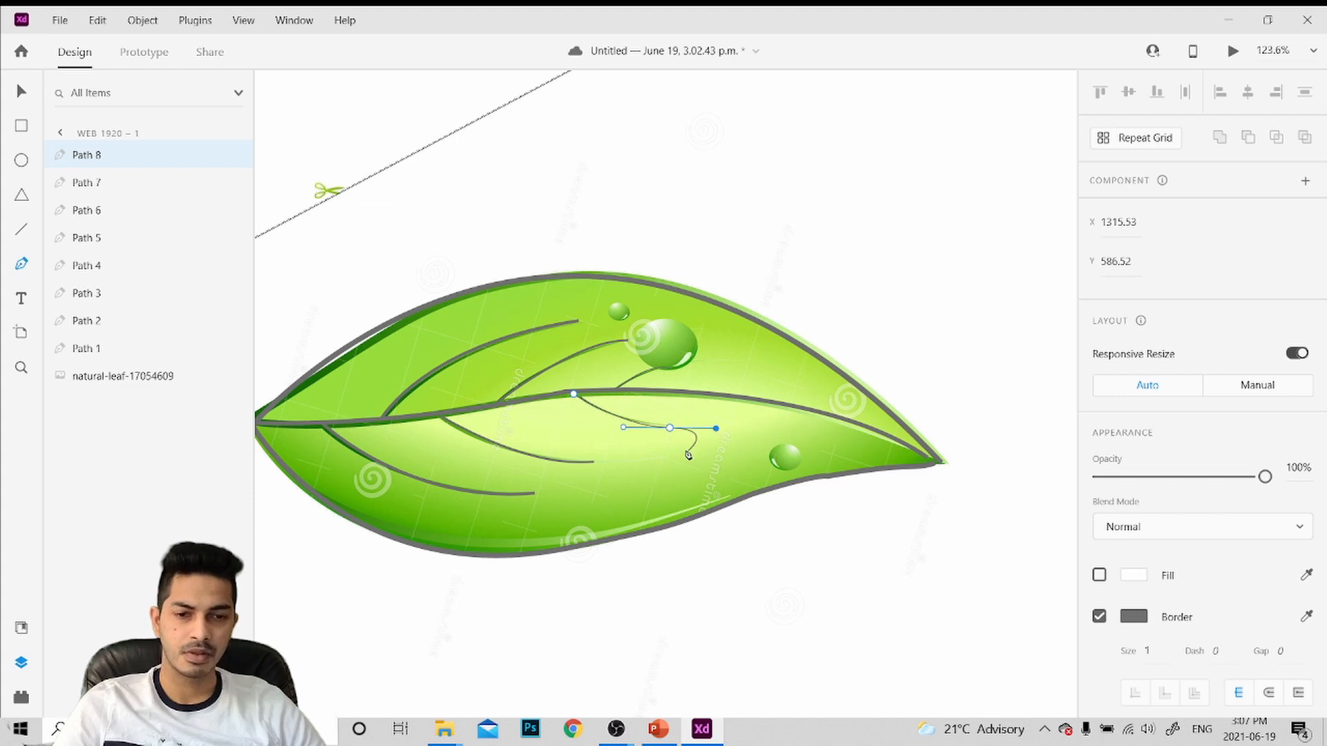
pyautogui.click(22, 95)
# Extend the midrib path from the leaf base to the stem's tip and curve the new segment along the stem
pyautogui.scroll(-3, 415, 346)
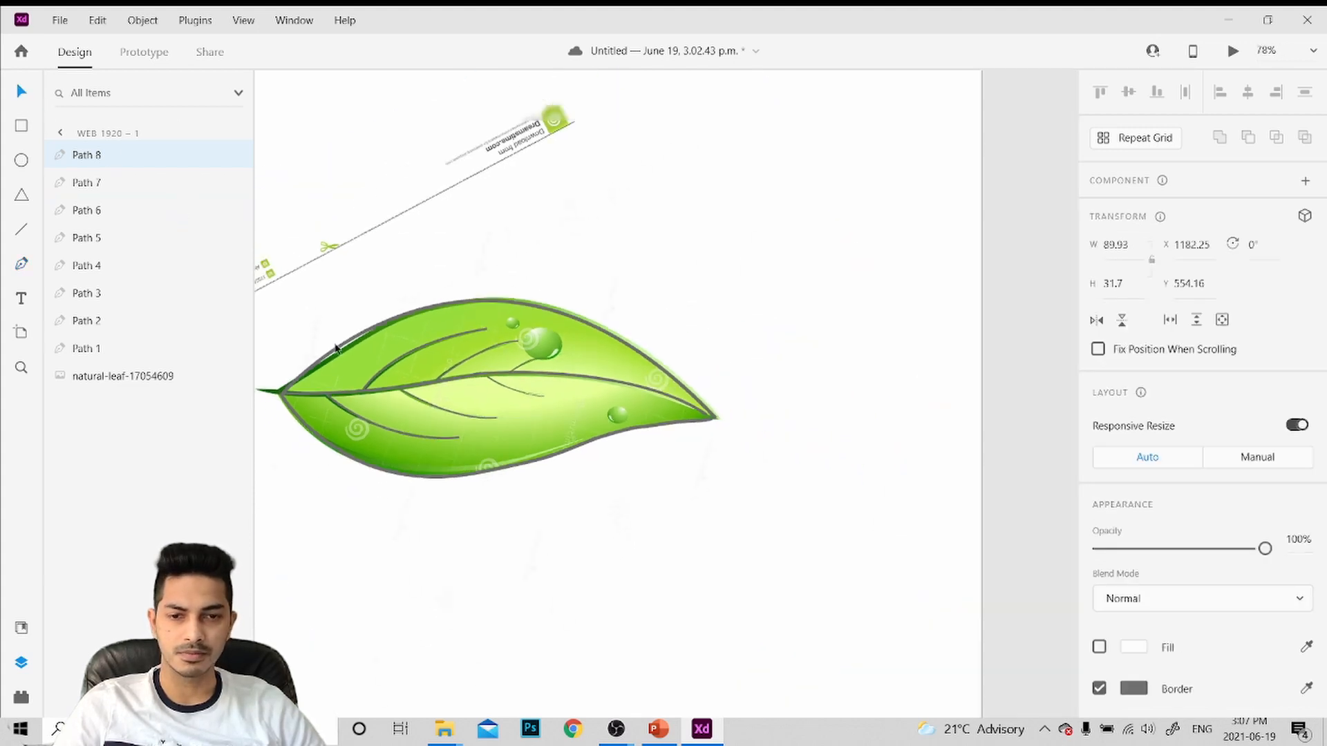
pyautogui.hscroll(-5, 307, 436)
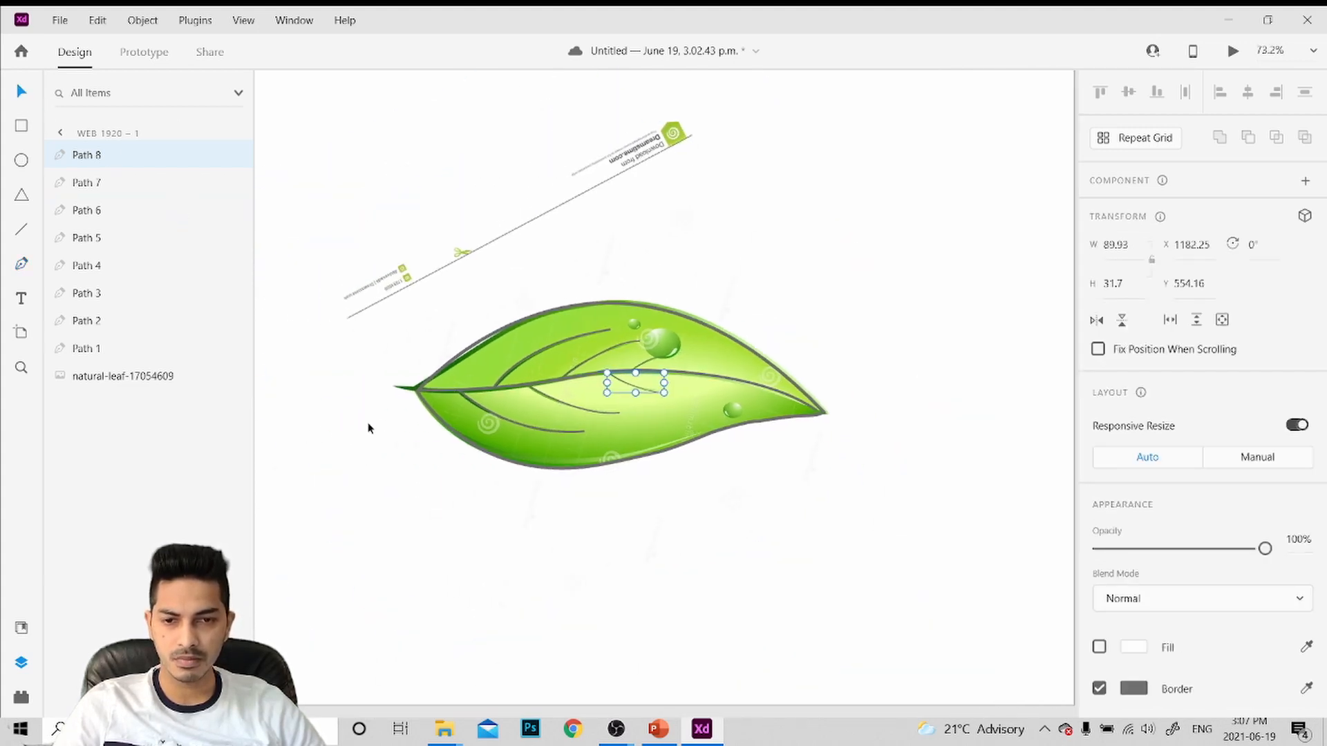
pyautogui.click(21, 264)
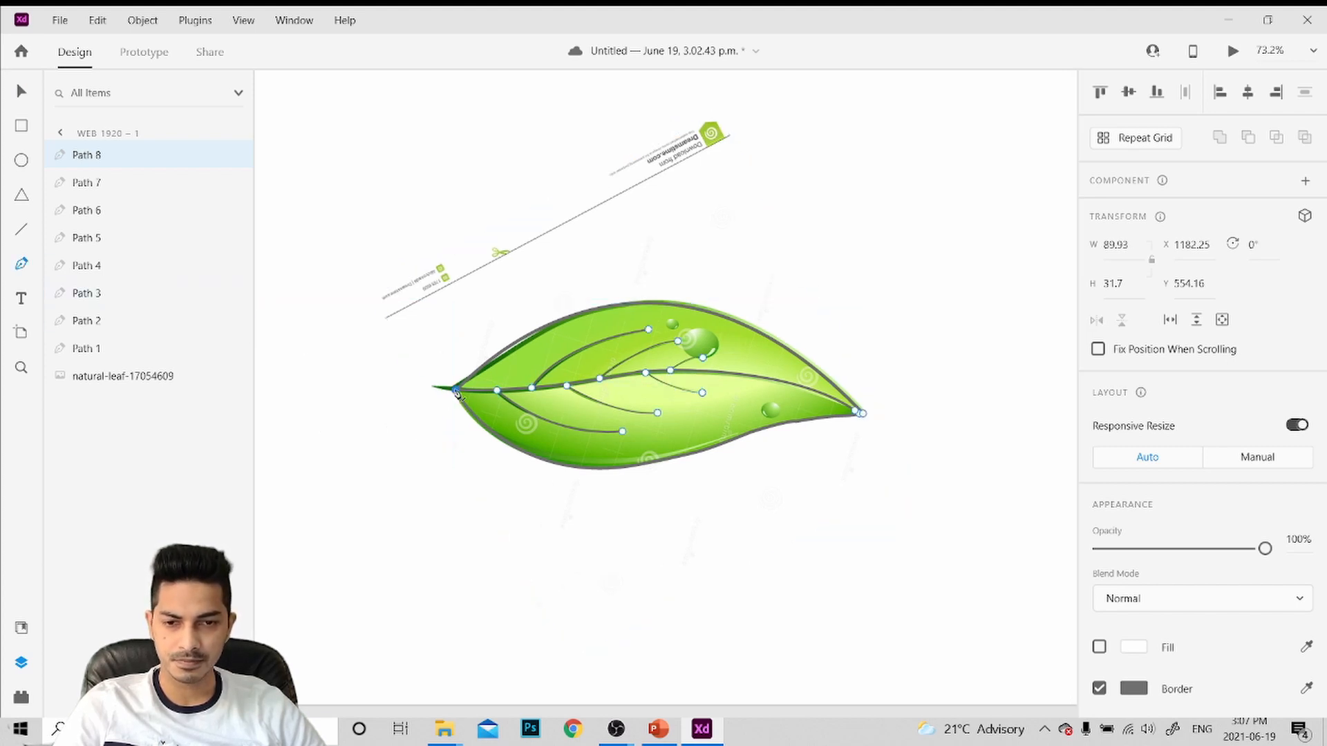
pyautogui.click(455, 389)
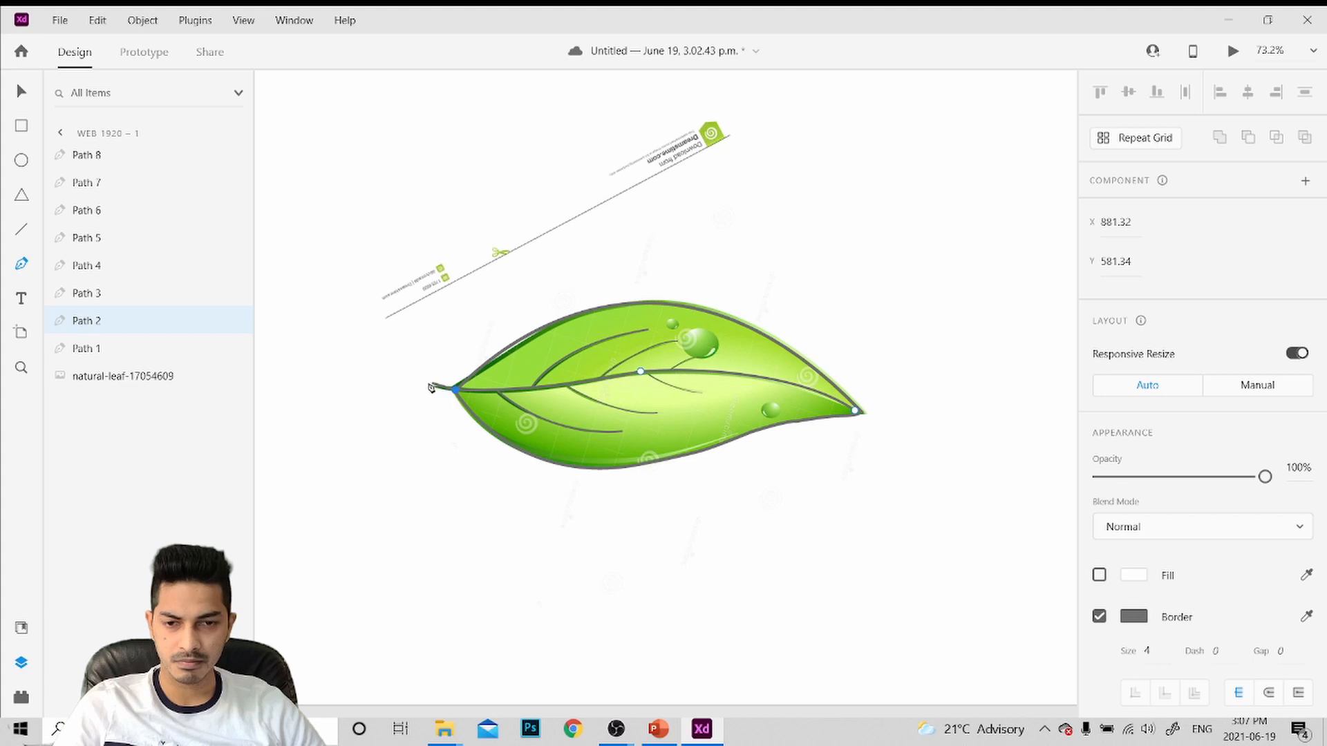
pyautogui.click(429, 389)
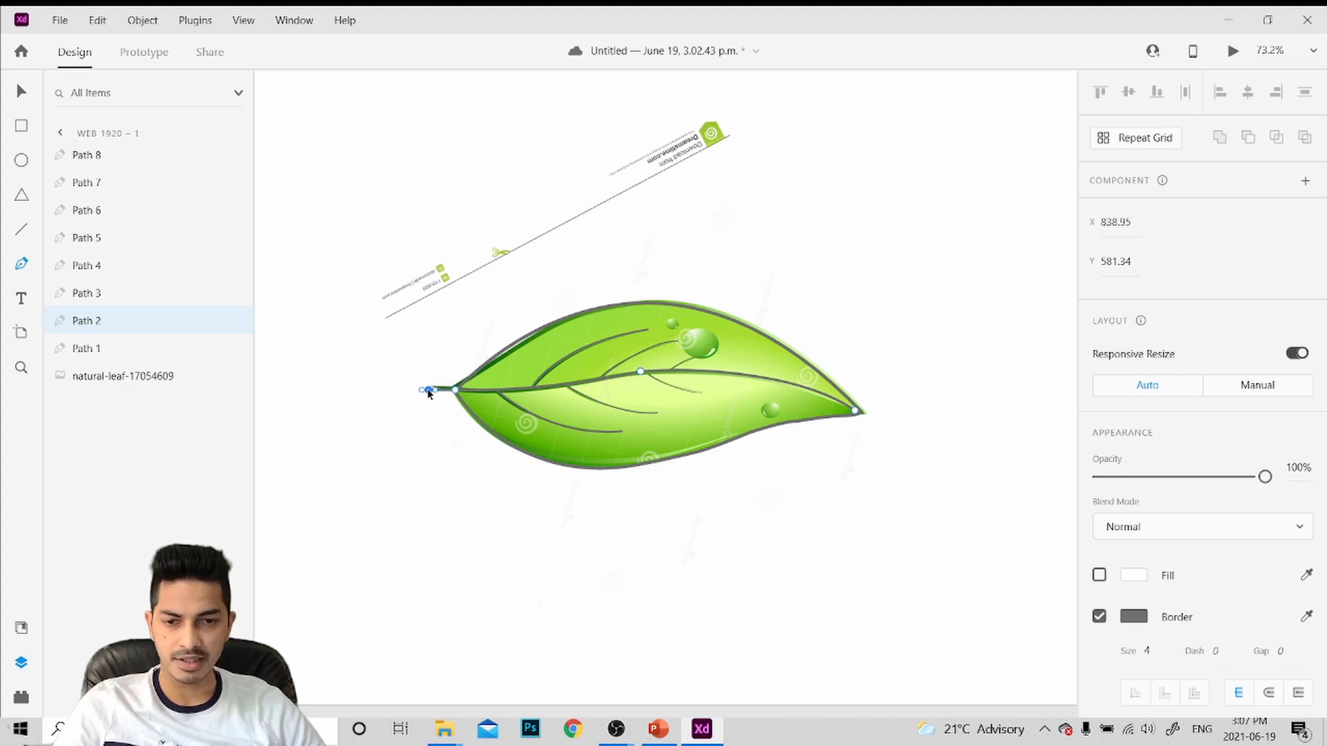
pyautogui.scroll(5, 434, 405)
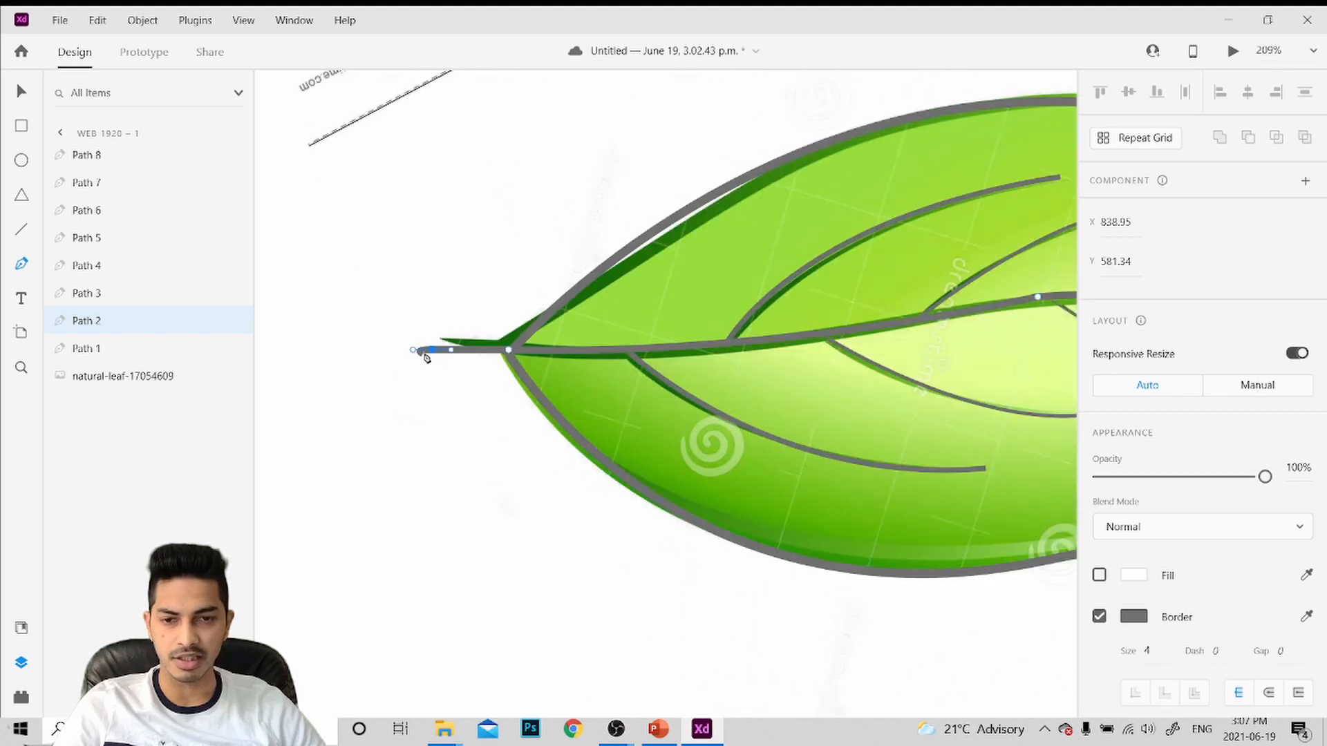
pyautogui.moveTo(414, 355); pyautogui.dragTo(345, 372)
pyautogui.hotkey('ctrl', 'z')
pyautogui.press('Escape')
pyautogui.press('Escape')
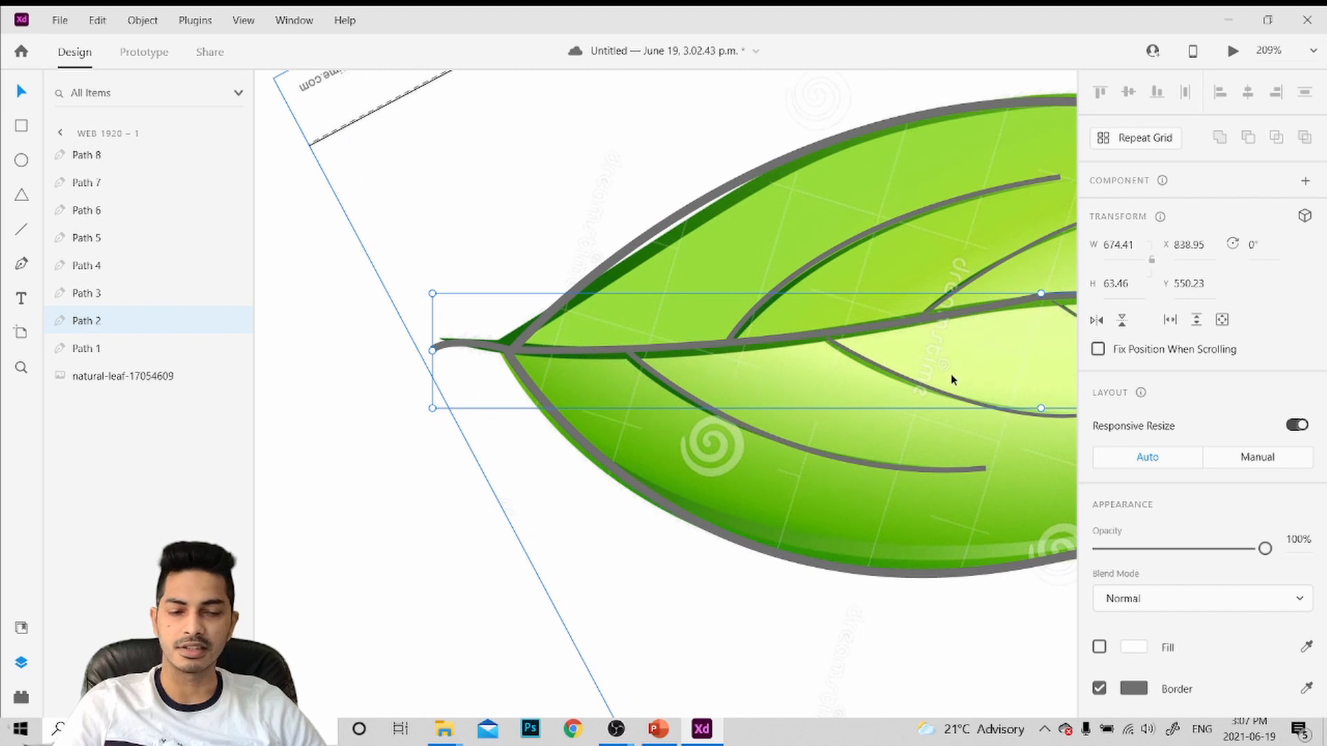
# Delete the natural-leaf-17054609 reference image, keeping only the traced paths
pyautogui.scroll(-5, 954, 377)
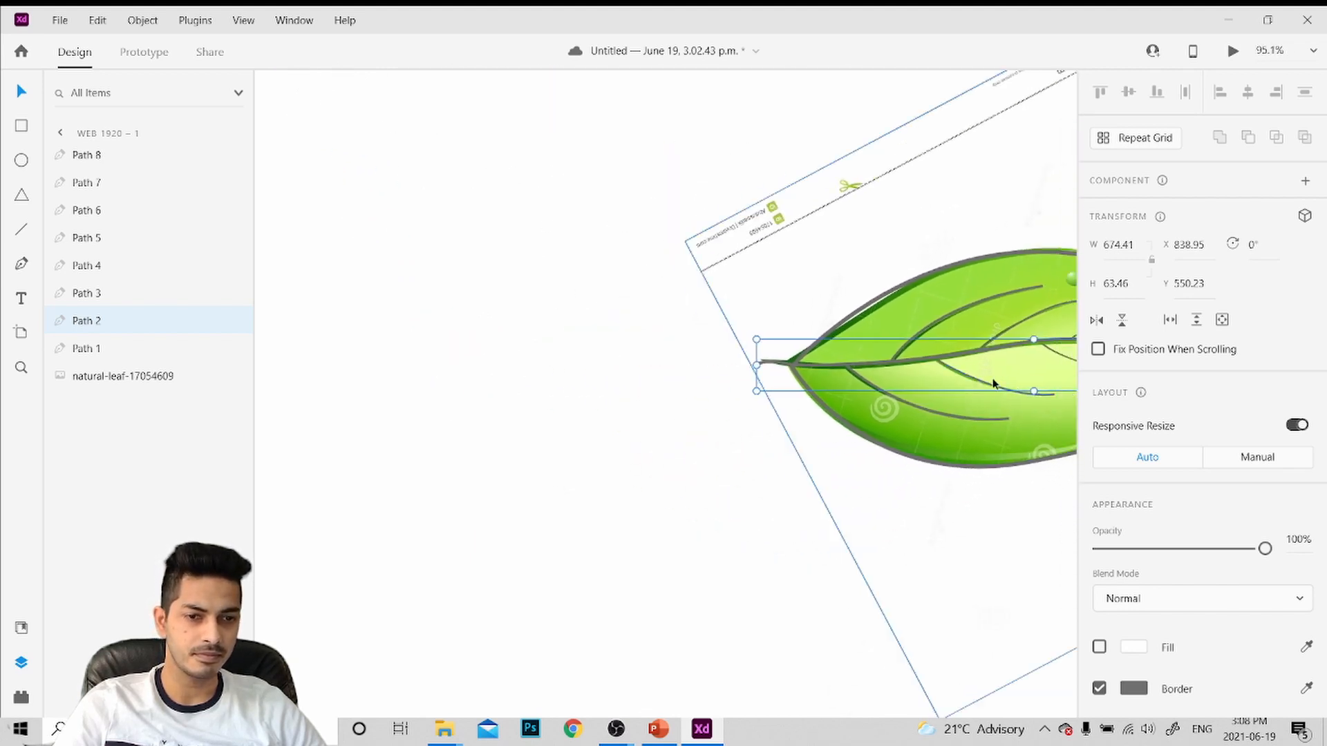
pyautogui.hscroll(5, 993, 384)
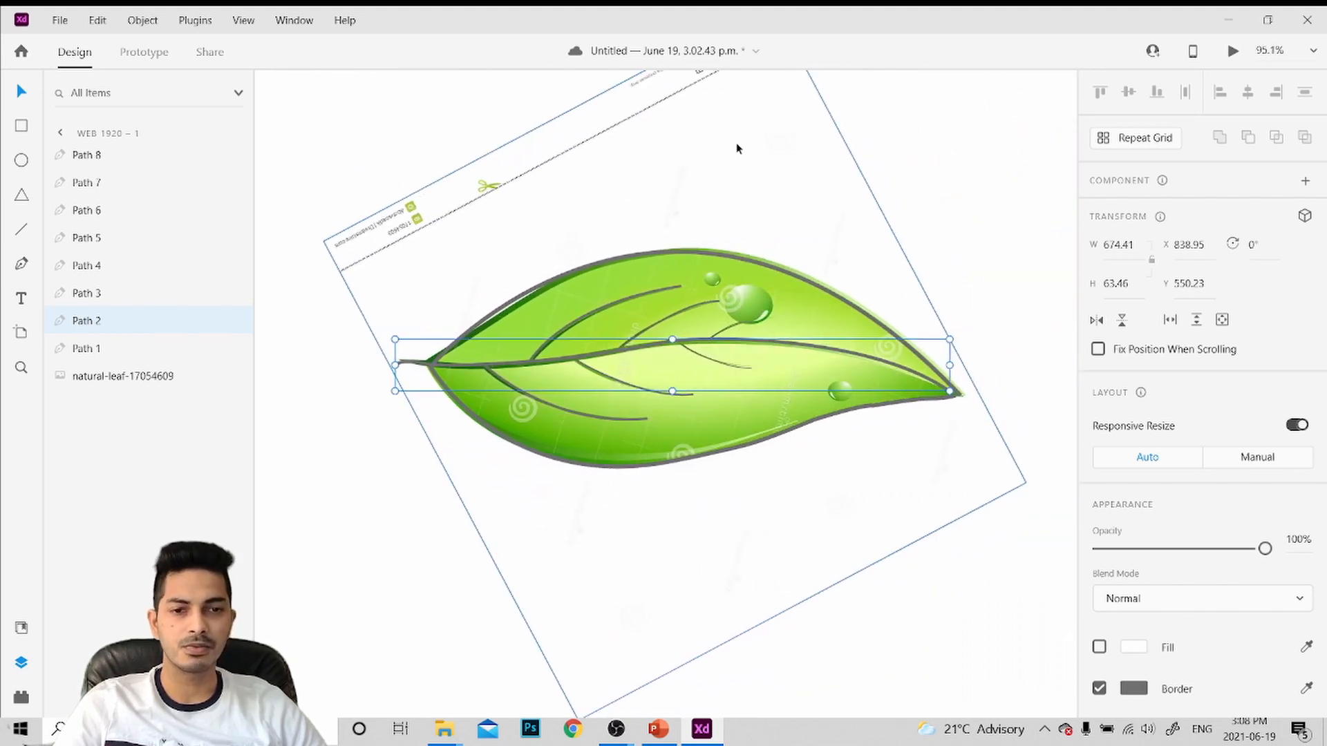
pyautogui.click(736, 147)
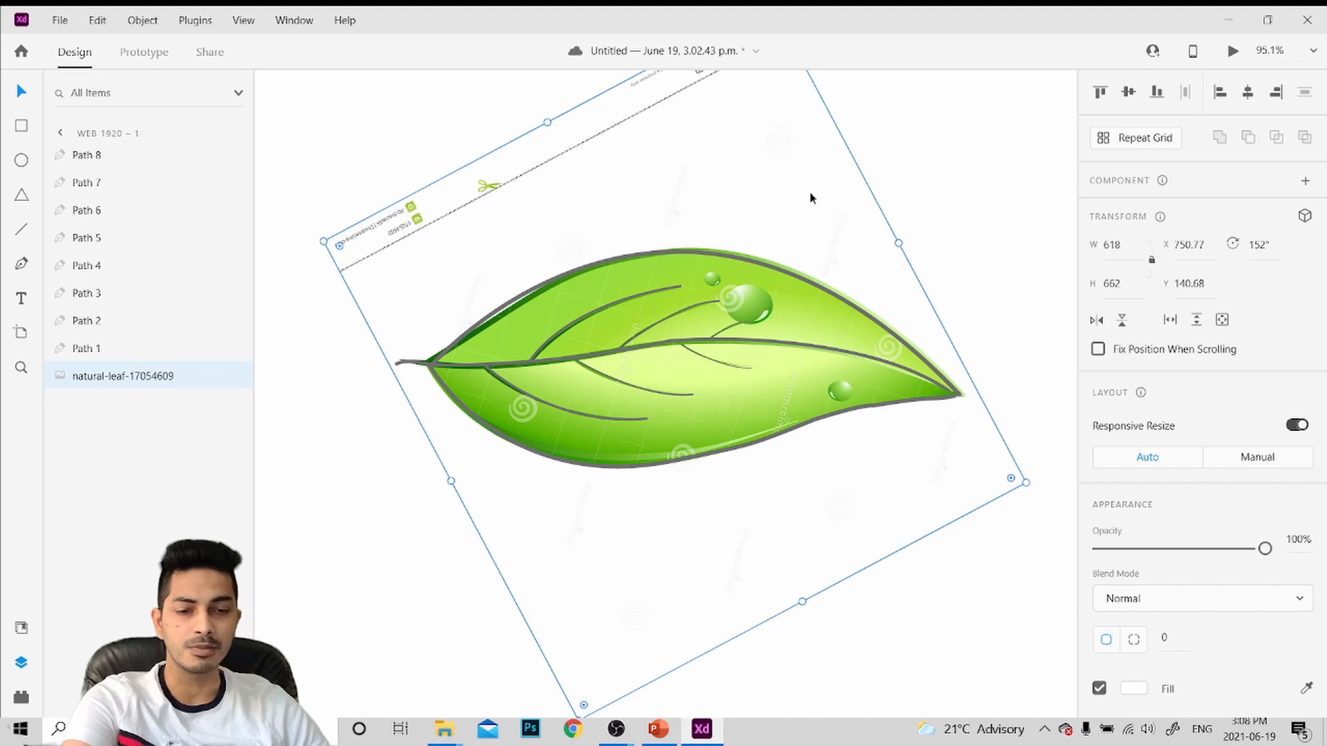
pyautogui.press('Delete')
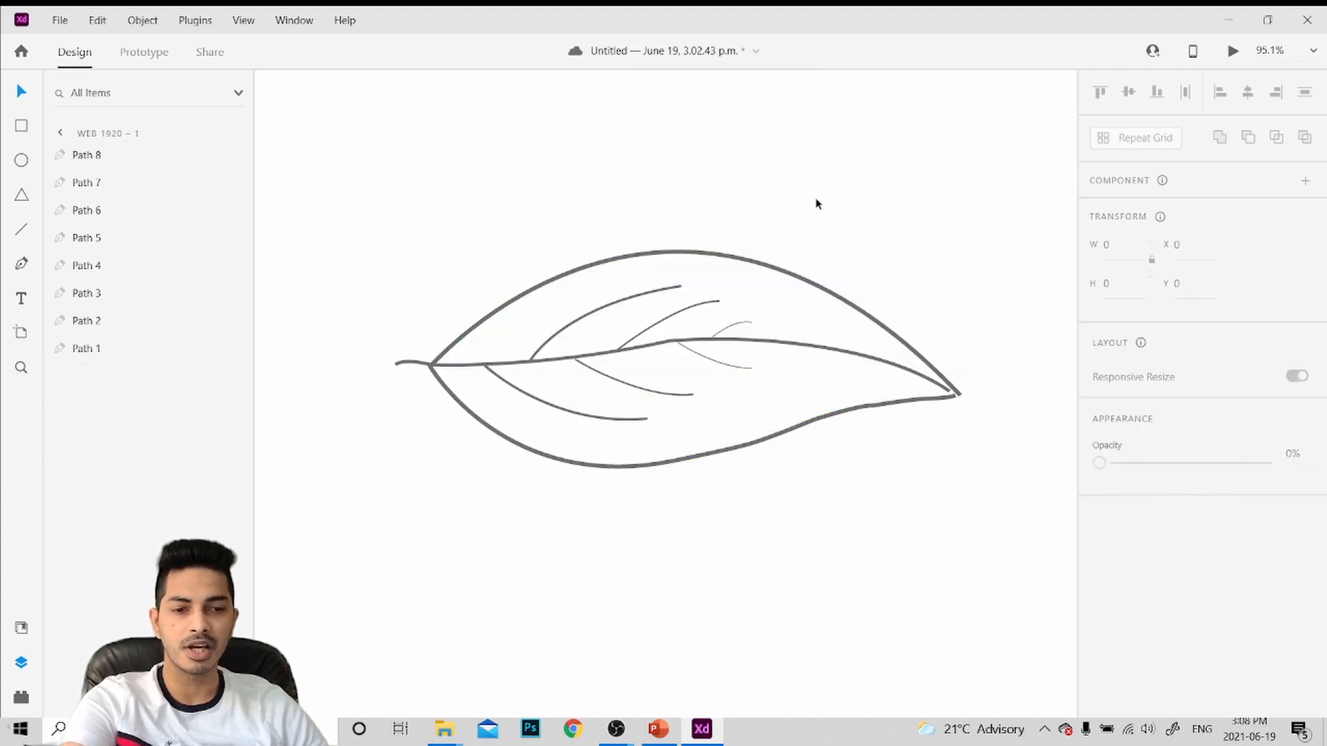
# Shift the leaf outline path slightly toward the stem, to X 878.75
pyautogui.scroll(1, 930, 429)
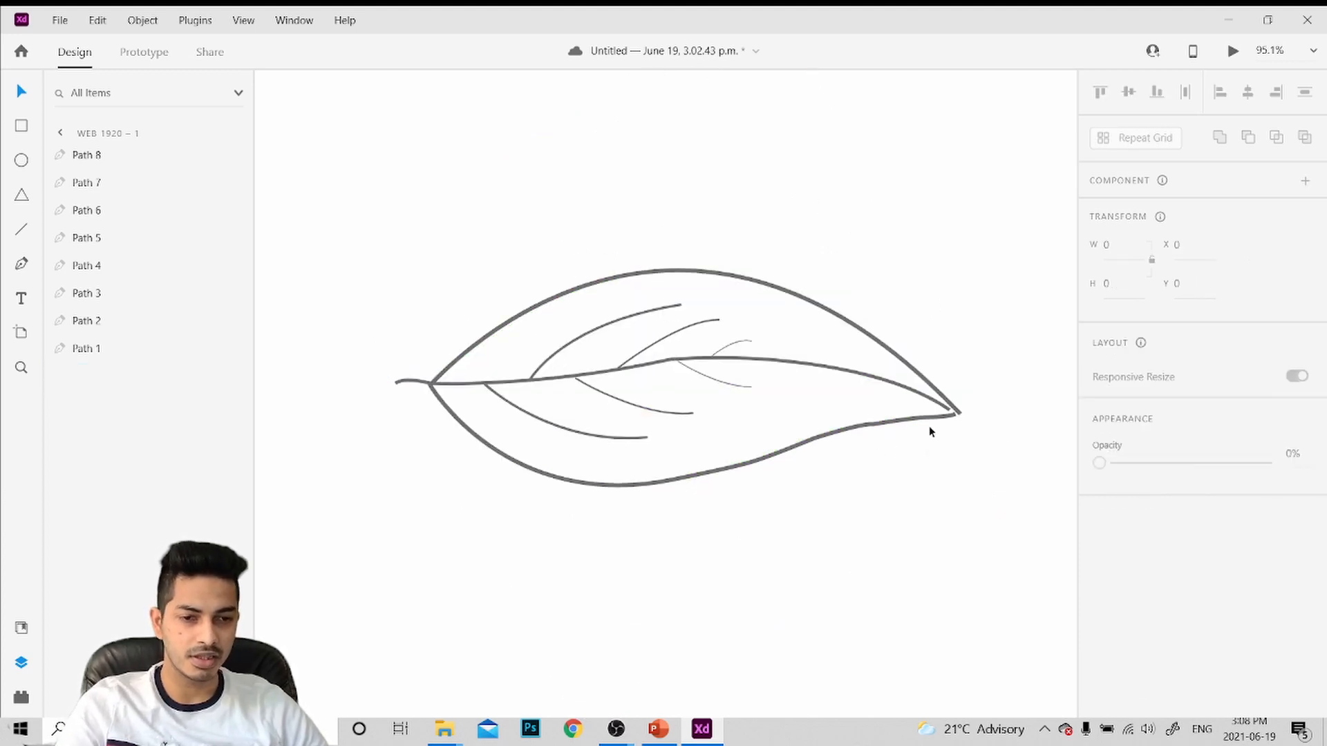
pyautogui.scroll(5, 941, 446)
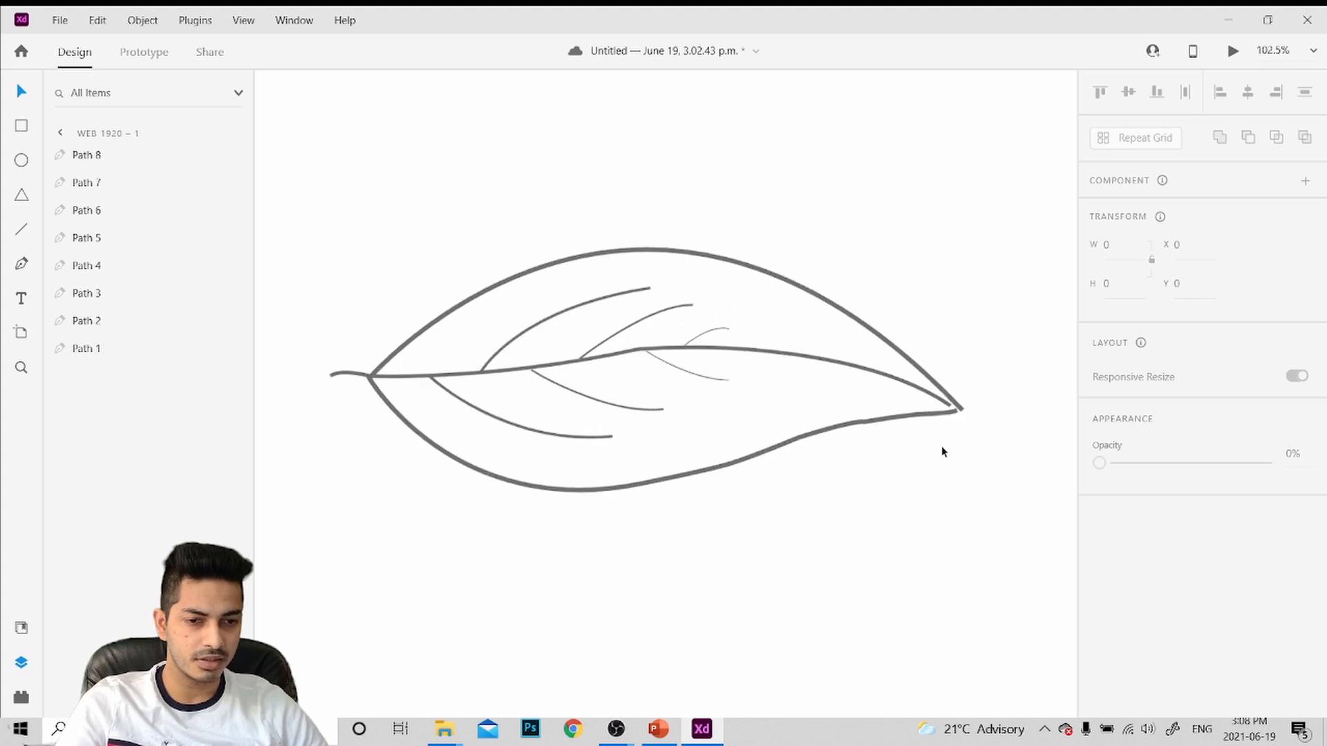
pyautogui.click(965, 392)
pyautogui.doubleClick(965, 391)
pyautogui.press('Escape')
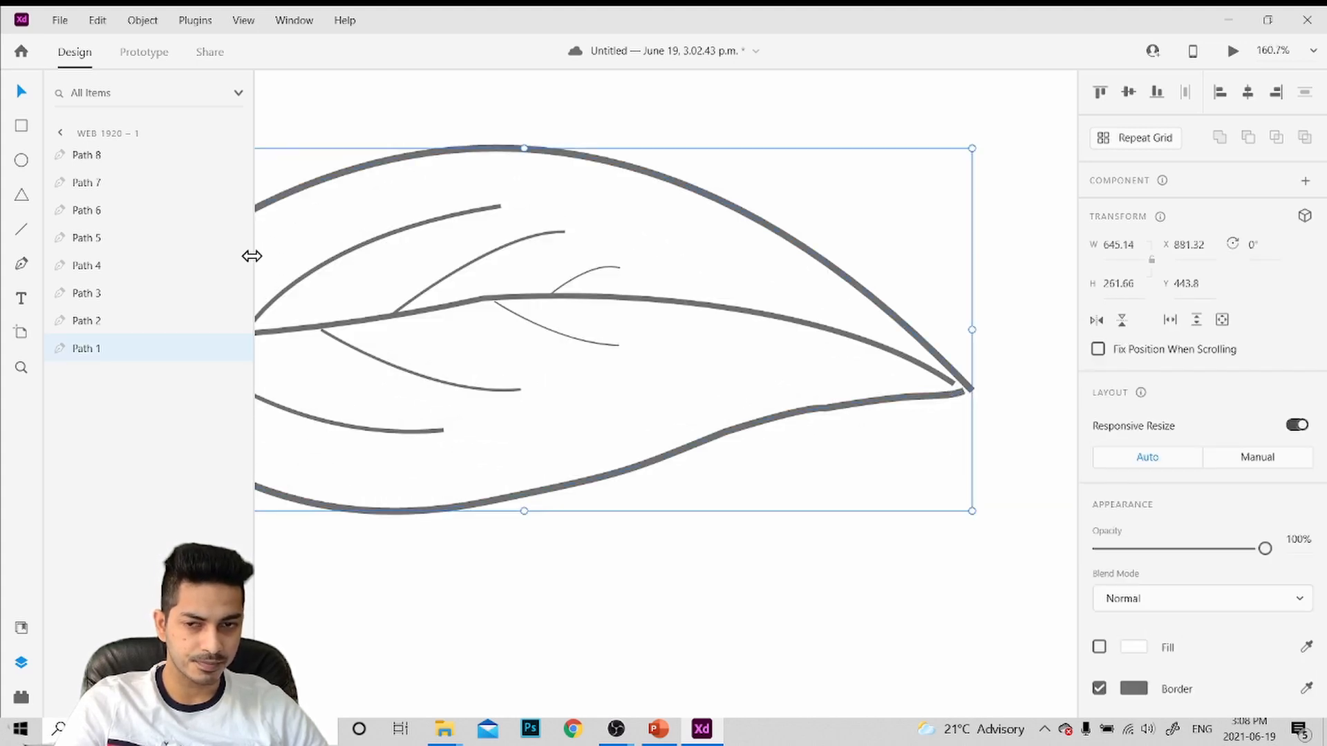
pyautogui.moveTo(954, 394); pyautogui.dragTo(950, 394)
# Edit the leaf outline's anchor points and join its two open ends at the leaf tip
pyautogui.scroll(-5, 769, 400)
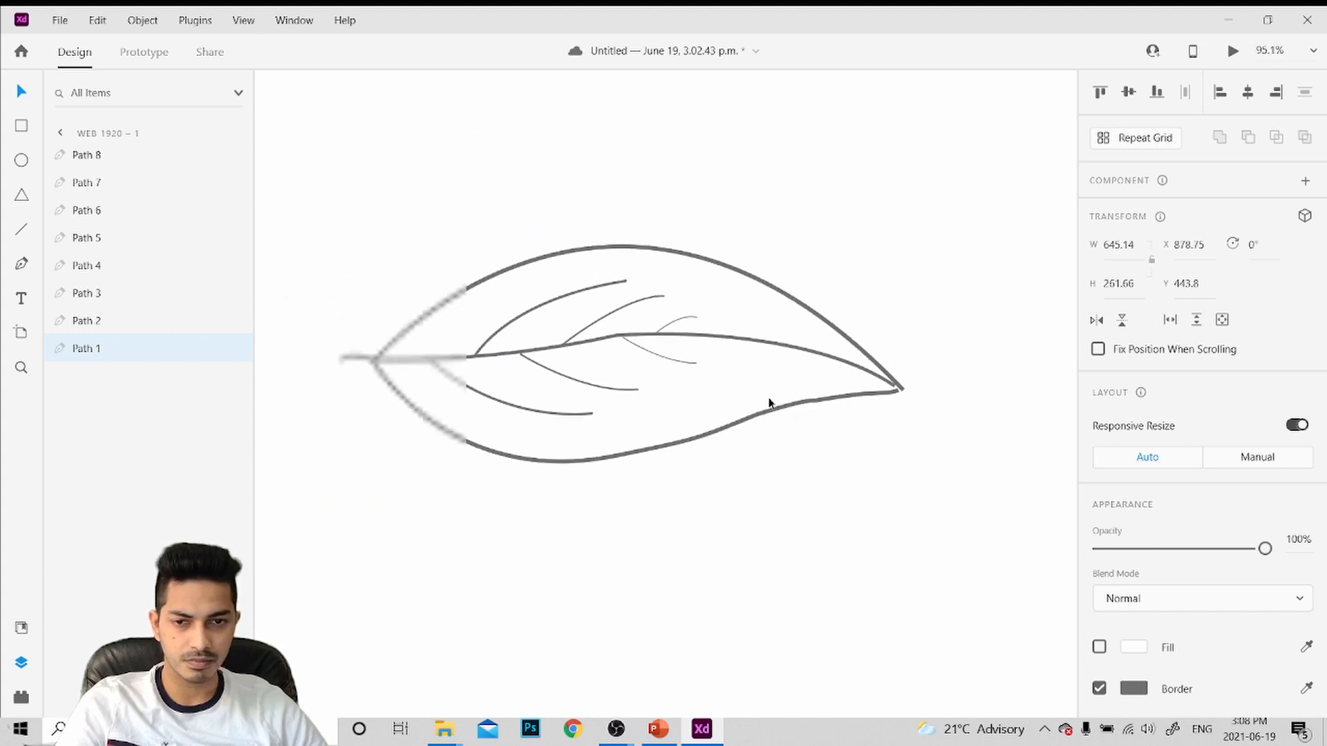
pyautogui.scroll(3, 764, 405)
pyautogui.scroll(-1, 765, 405)
pyautogui.hscroll(-2, 734, 424)
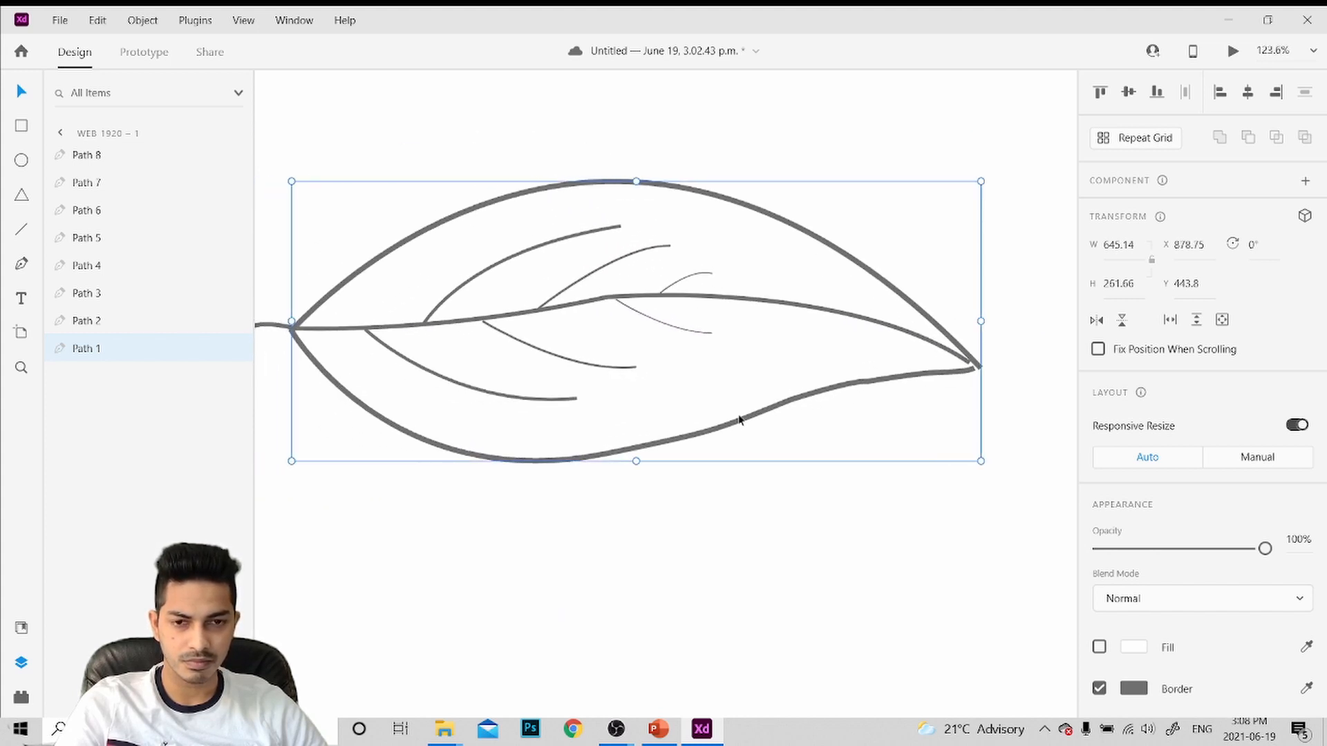
pyautogui.press('Escape')
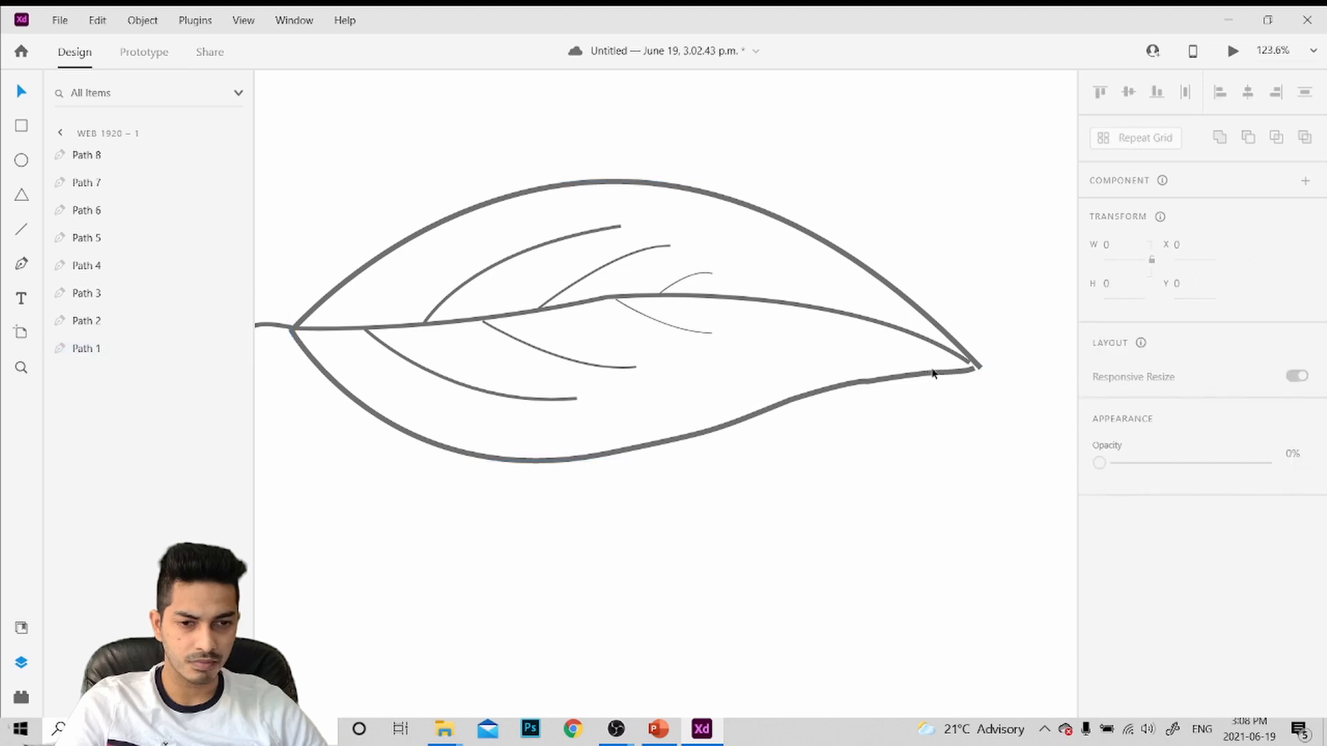
pyautogui.doubleClick(932, 376)
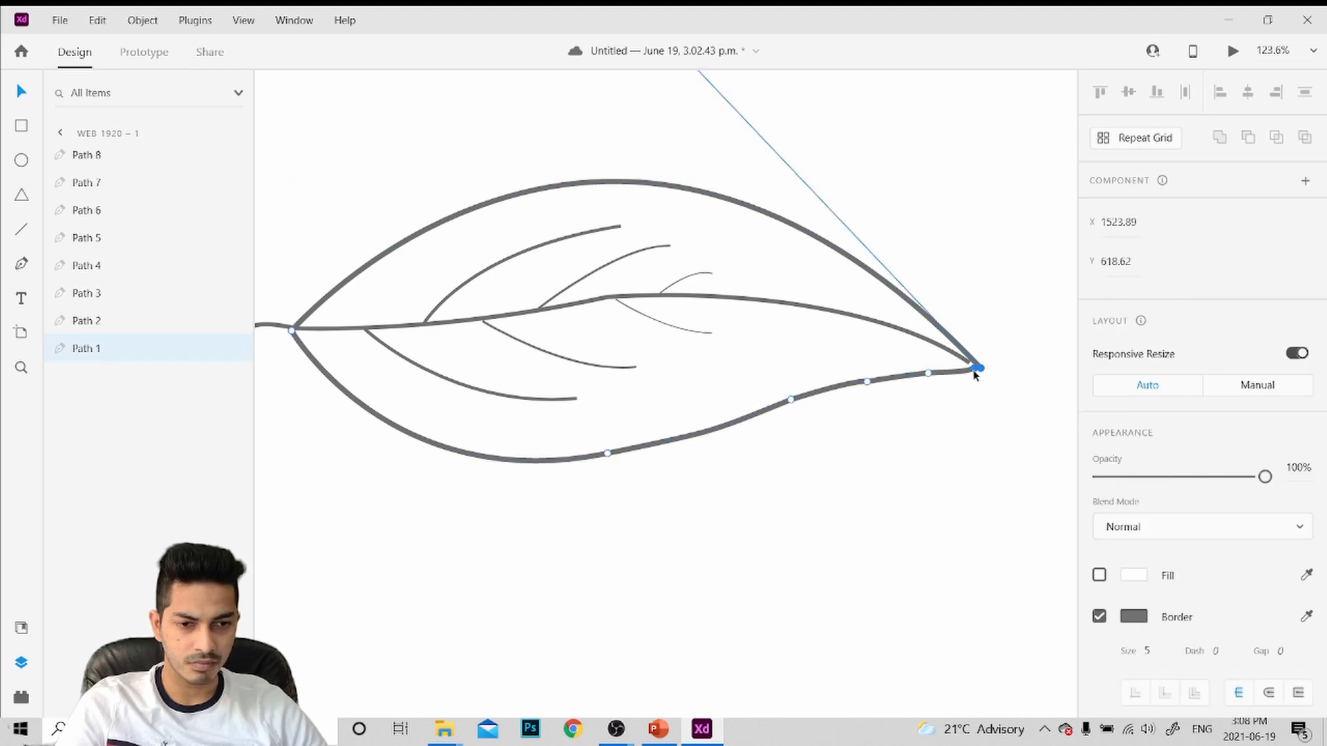
pyautogui.doubleClick(976, 370)
# Move the second anchor point from the tip on the outline's lower edge to X 1419.54, Y 629.54
pyautogui.click(927, 374)
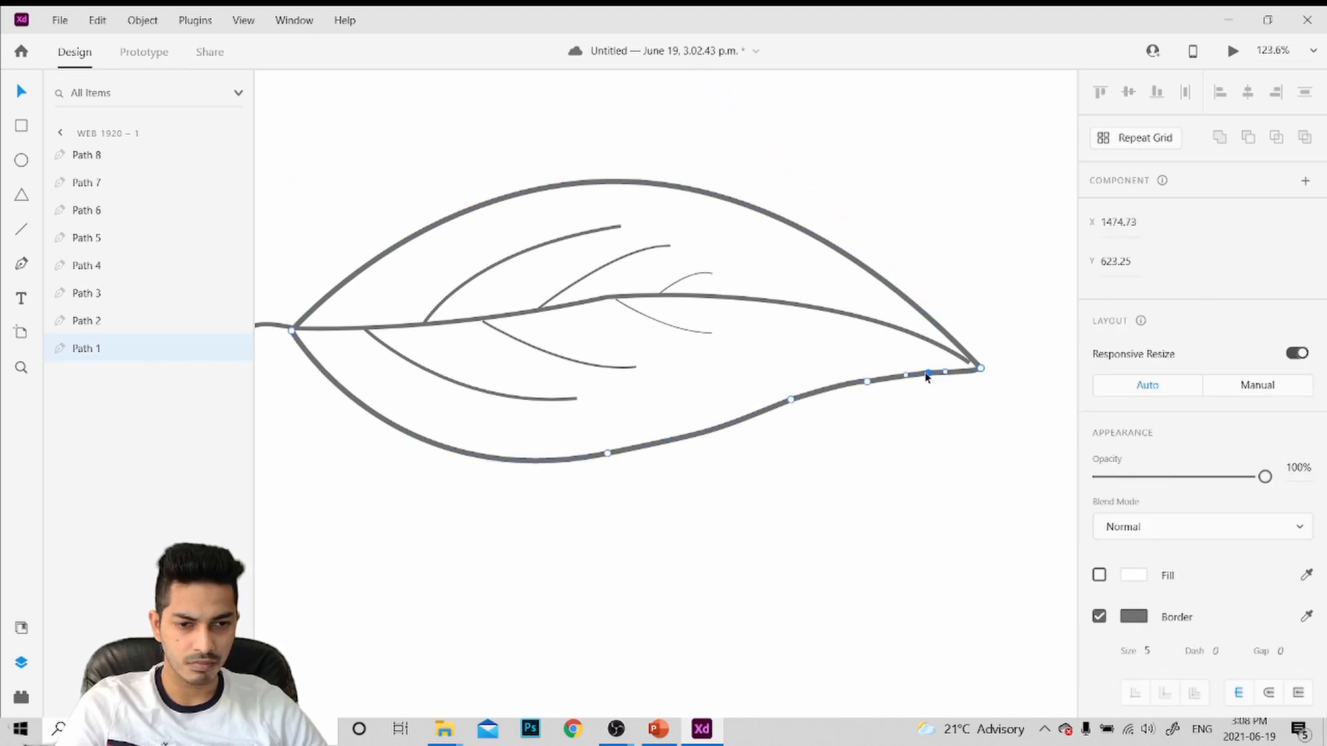
pyautogui.click(866, 382)
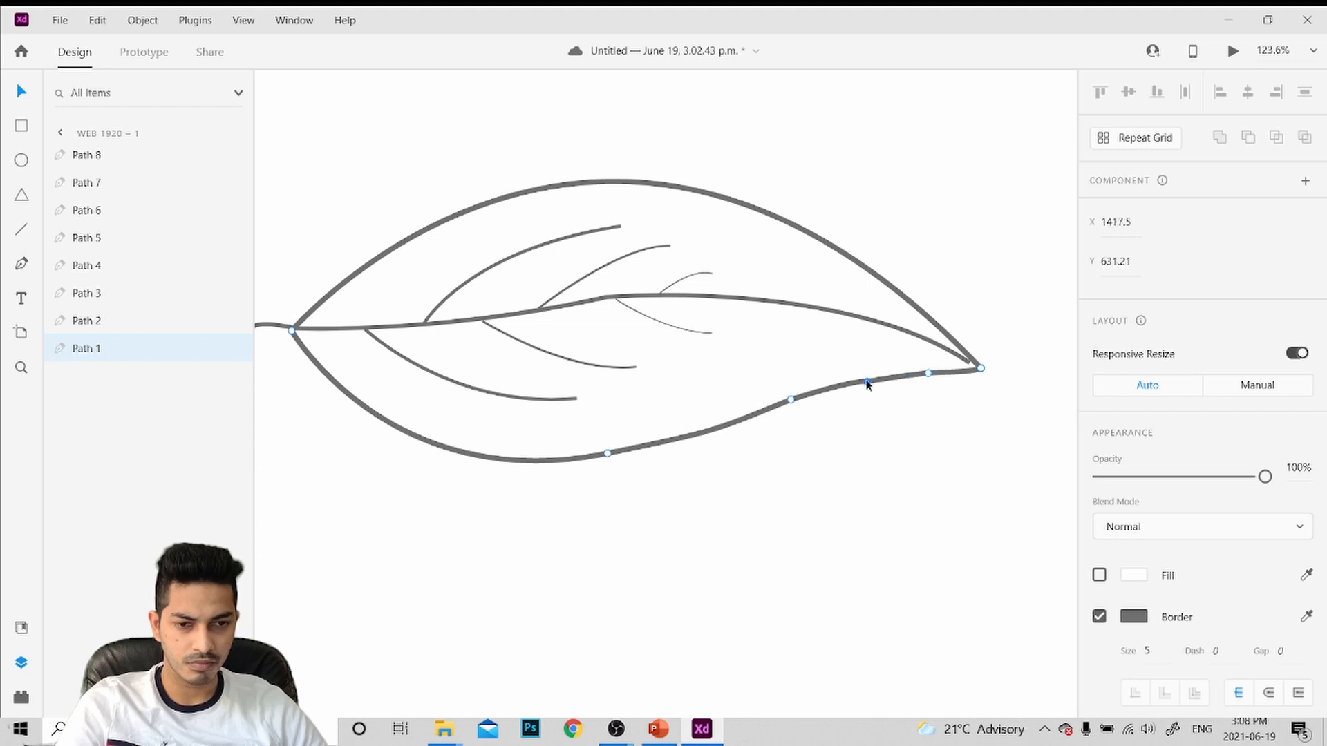
pyautogui.moveTo(868, 382); pyautogui.dragTo(868, 380)
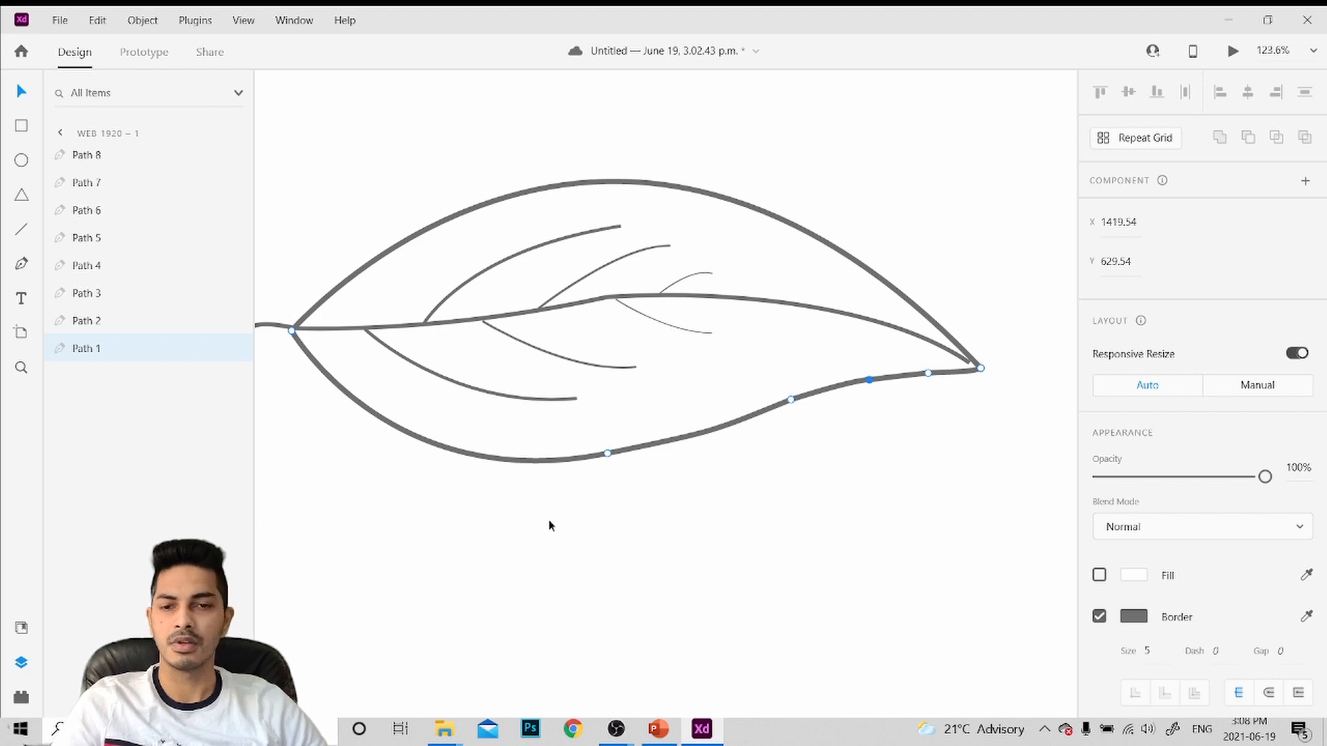
# Fill the leaf outline path with solid green #58D67E
pyautogui.click(1137, 576)
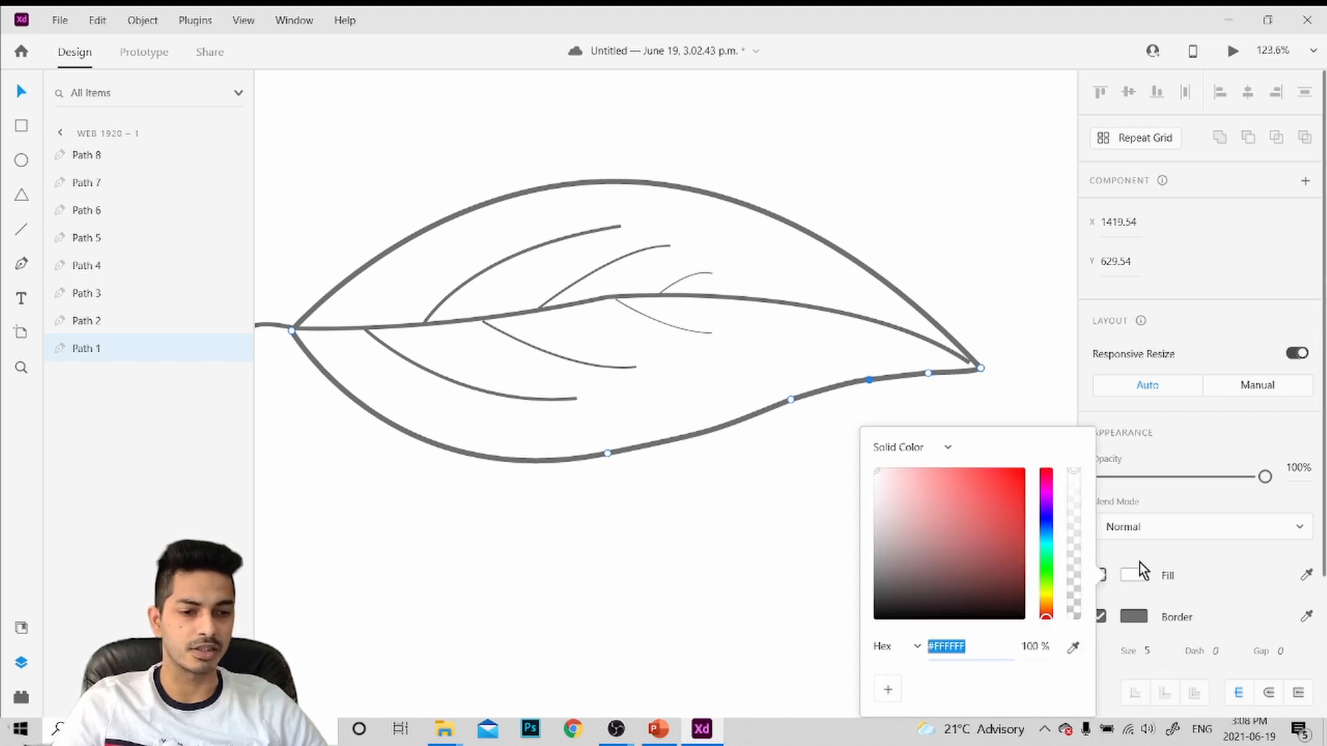
pyautogui.moveTo(867, 476); pyautogui.dragTo(972, 524)
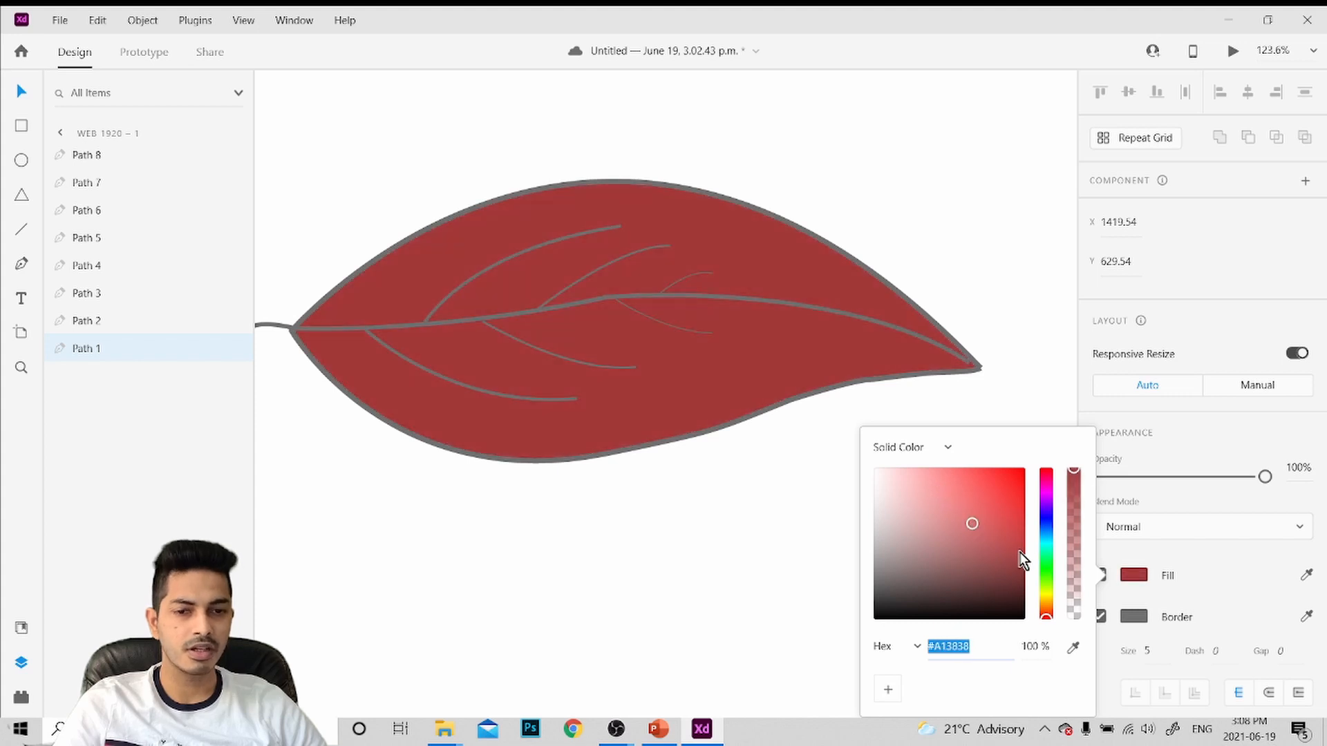
pyautogui.moveTo(1044, 564)
pyautogui.mouseDown()
pyautogui.moveTo(1053, 550)
pyautogui.moveTo(1054, 565)
pyautogui.mouseUp()
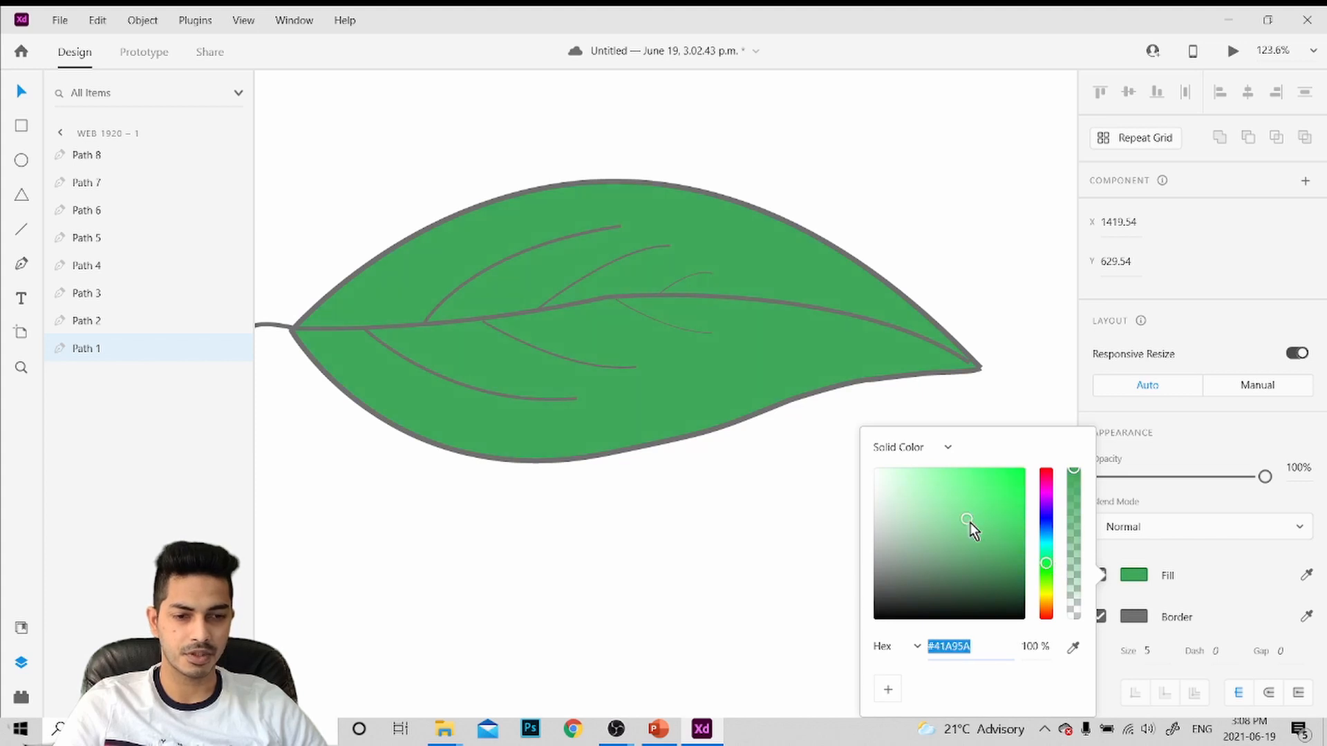
pyautogui.moveTo(968, 522); pyautogui.dragTo(969, 489)
pyautogui.moveTo(1047, 574); pyautogui.dragTo(1044, 561)
# Change the leaf's fill to a linear gradient running from light green near the tip to dark green near the stem
pyautogui.click(950, 449)
pyautogui.click(940, 483)
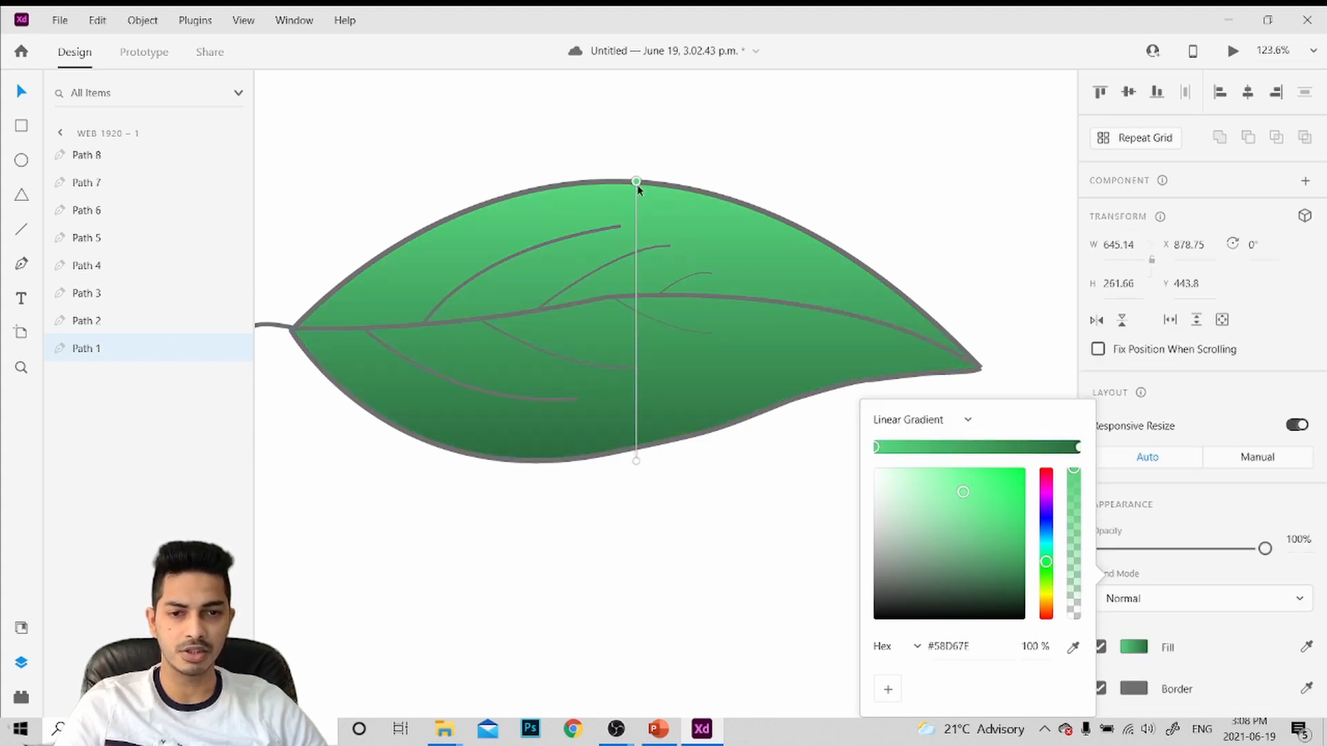
pyautogui.moveTo(636, 182); pyautogui.dragTo(914, 328)
pyautogui.moveTo(636, 461); pyautogui.dragTo(409, 337)
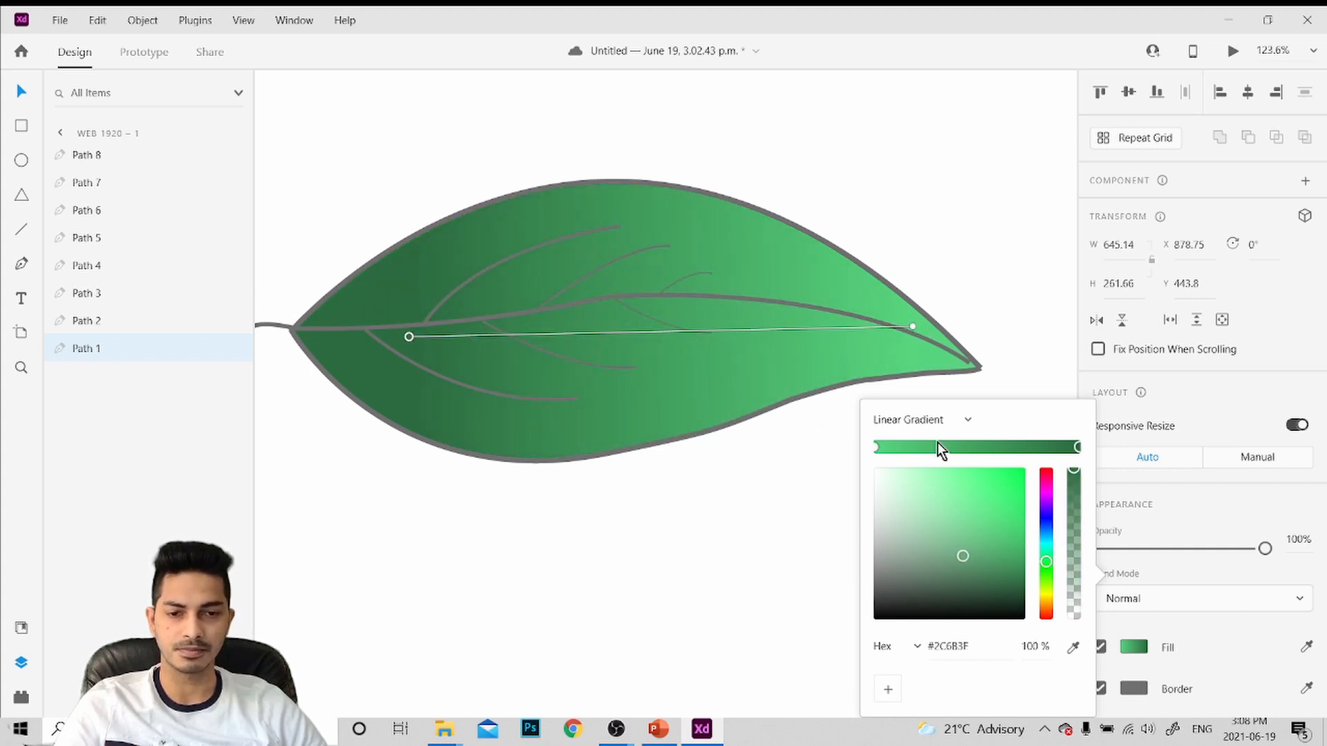
# Add an inner dark green gradient stop, extend the dark end toward the stem, and pull the light end inward from the tip
pyautogui.moveTo(1072, 449); pyautogui.dragTo(1034, 449)
pyautogui.moveTo(412, 338); pyautogui.dragTo(326, 343)
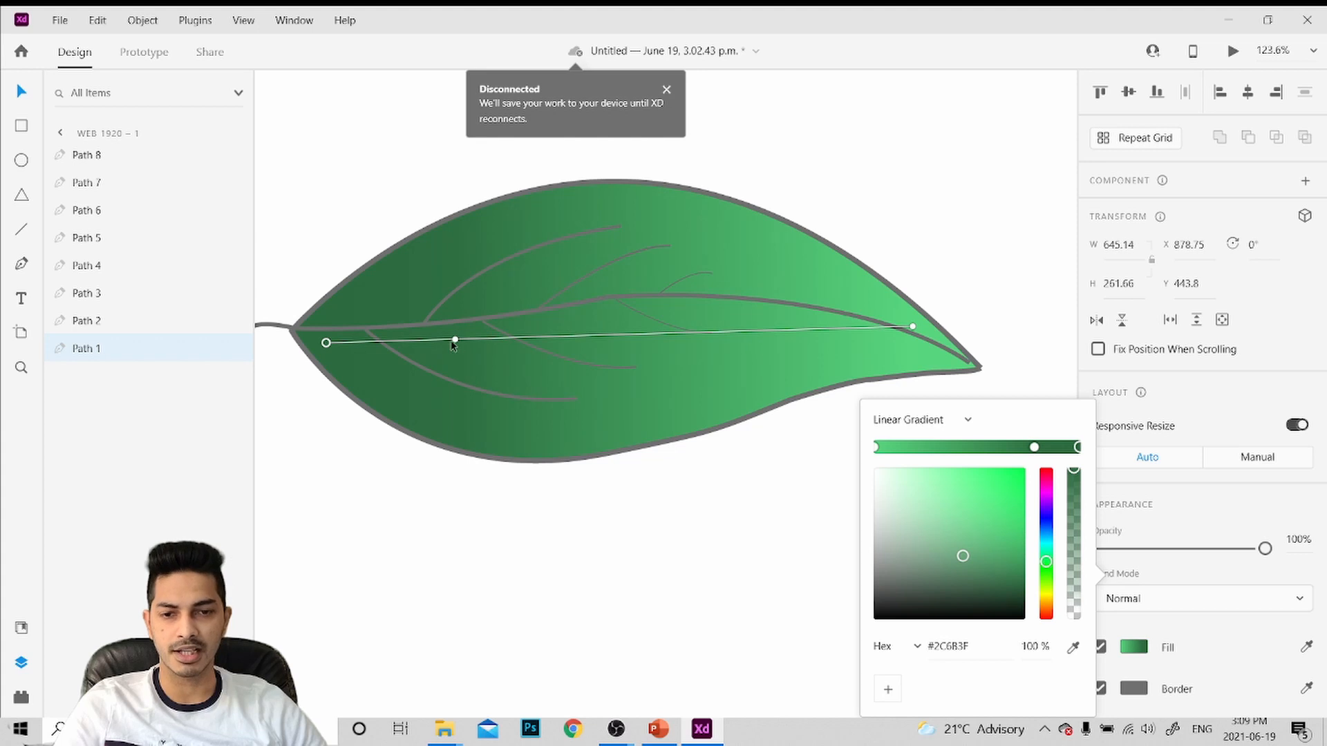
pyautogui.moveTo(454, 342); pyautogui.dragTo(472, 338)
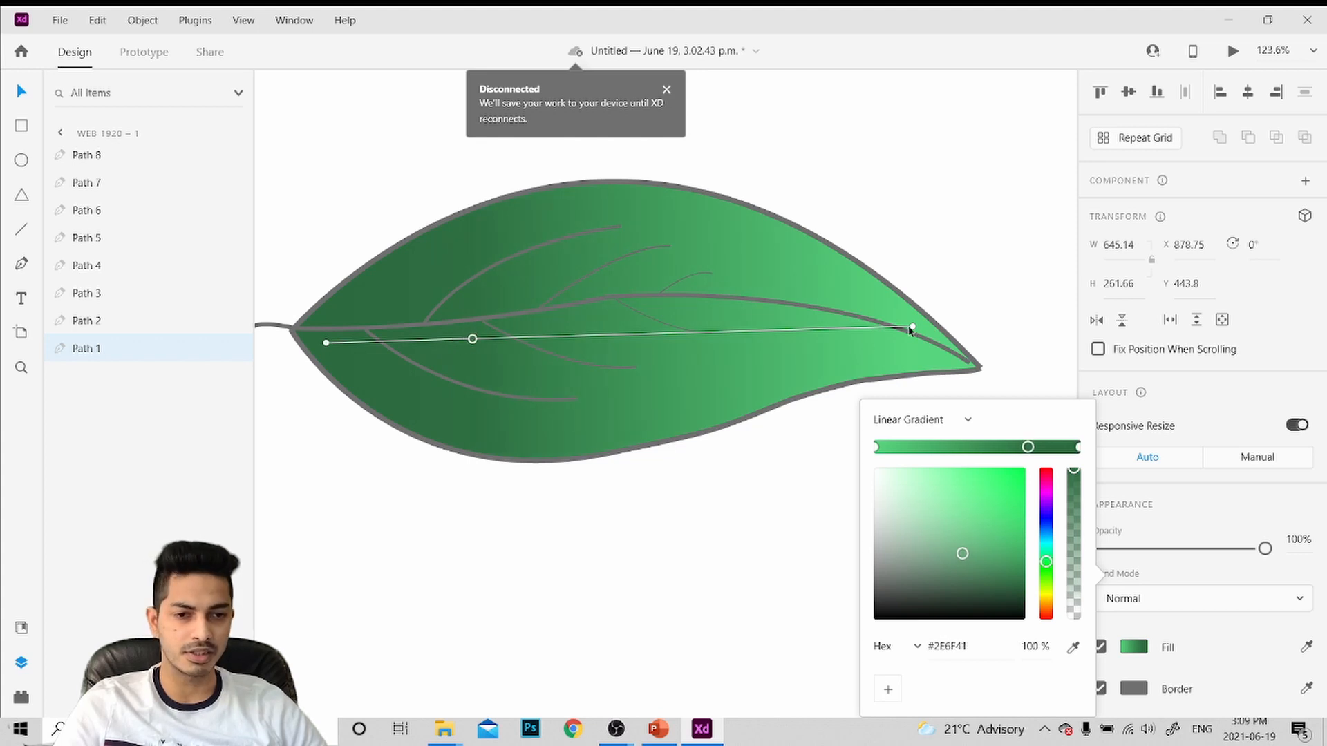
pyautogui.moveTo(911, 327); pyautogui.dragTo(785, 264)
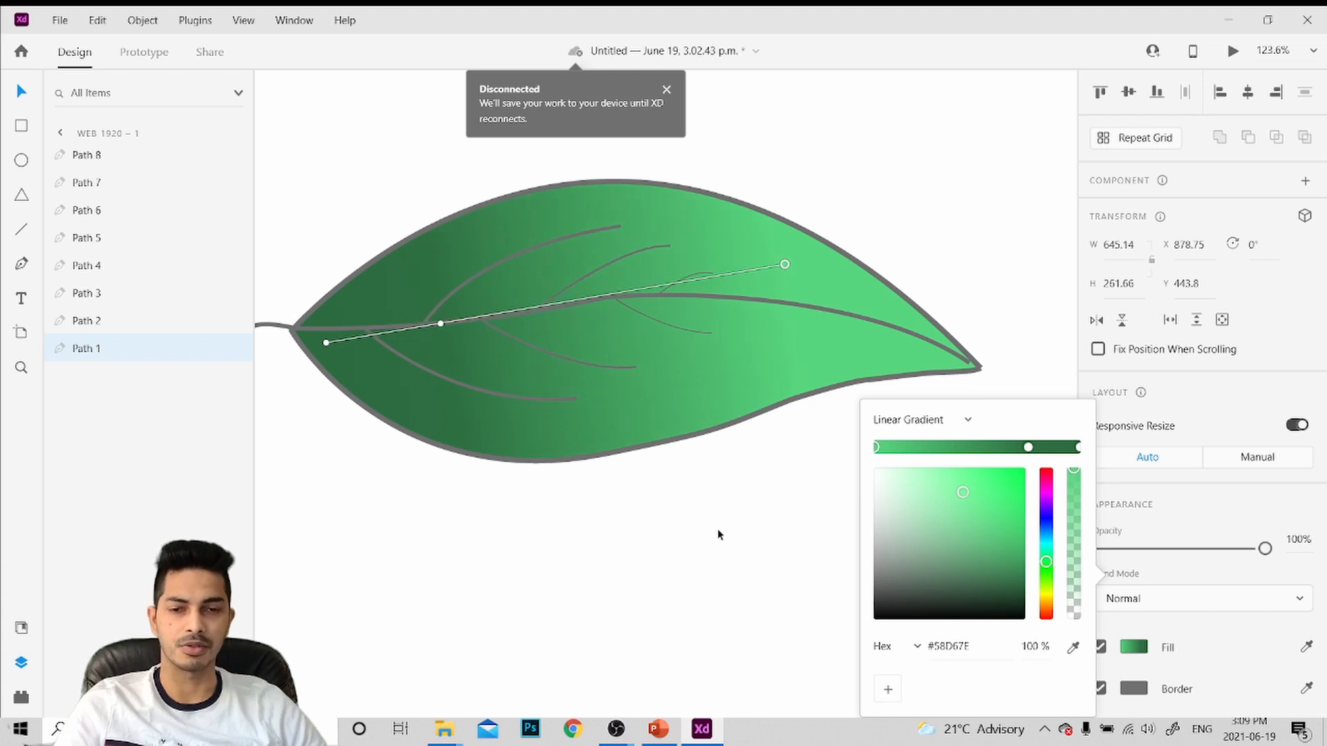
# Set the gradient's light end to #4EC572 and add a #4CBE6E stop about a third of the way toward the dark end
pyautogui.scroll(-5, 717, 532)
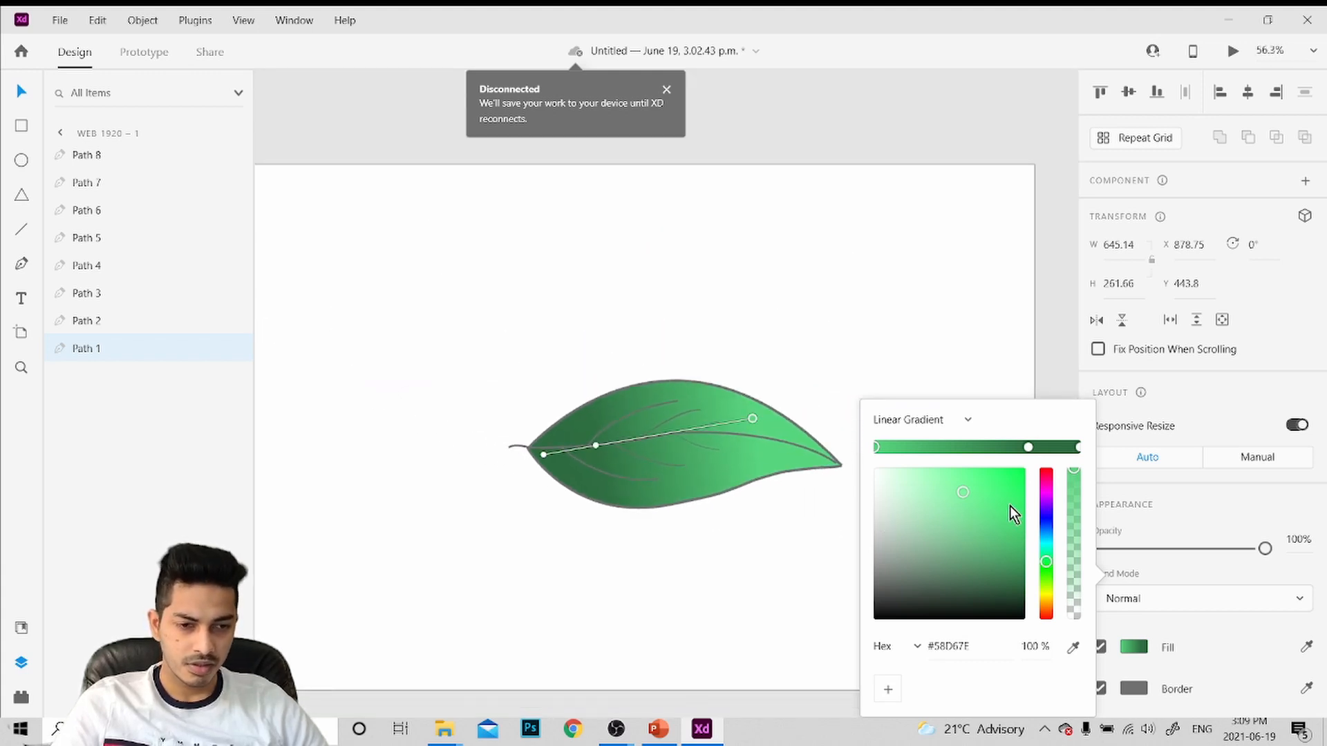
pyautogui.moveTo(959, 487)
pyautogui.mouseDown()
pyautogui.moveTo(937, 482)
pyautogui.moveTo(965, 503)
pyautogui.mouseUp()
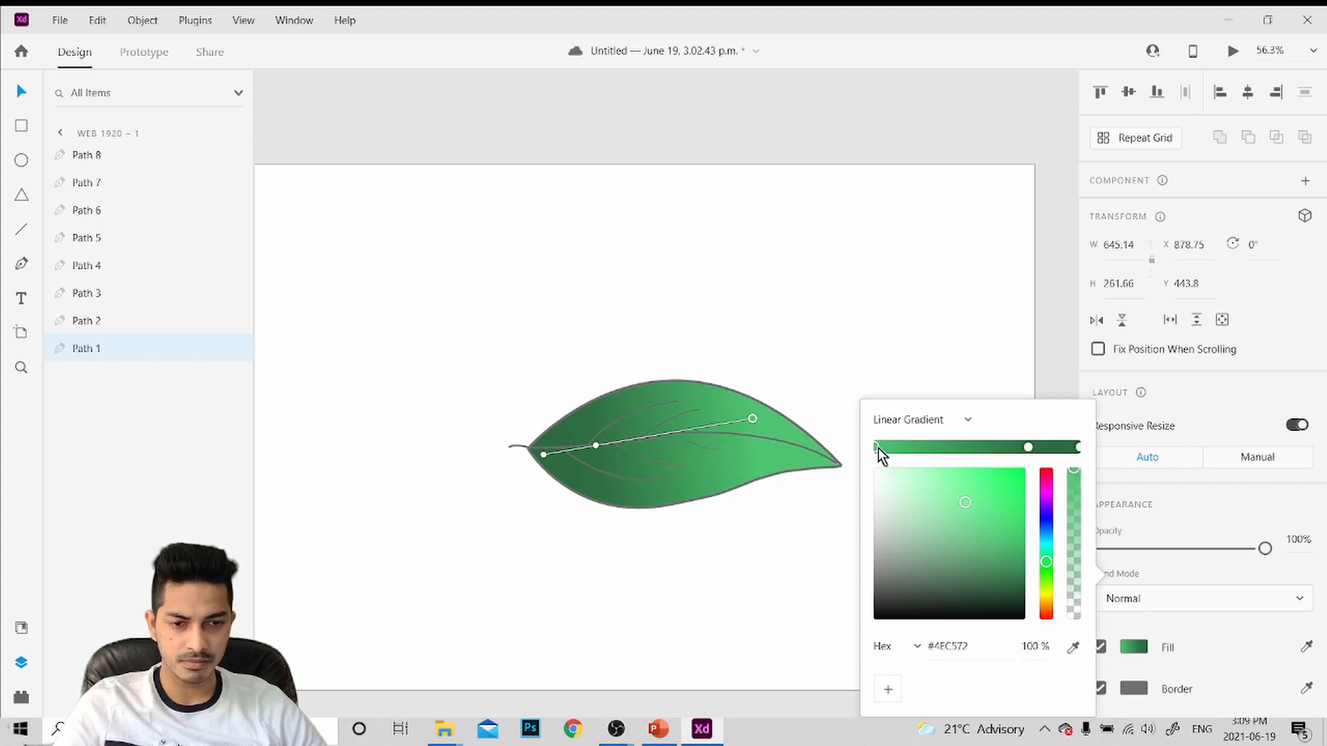
pyautogui.moveTo(886, 449); pyautogui.dragTo(941, 456)
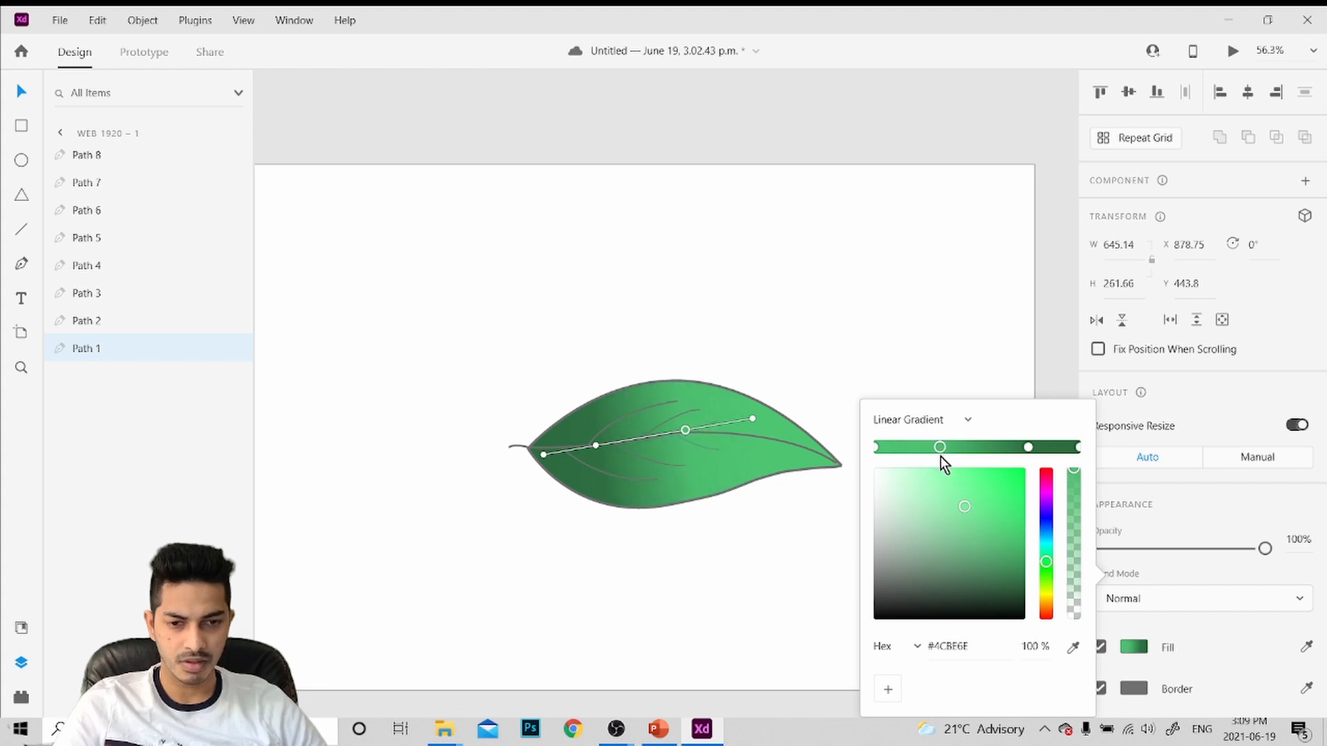
# Shift the gradient's inner dark green stop closer to the stem end
pyautogui.click(1078, 448)
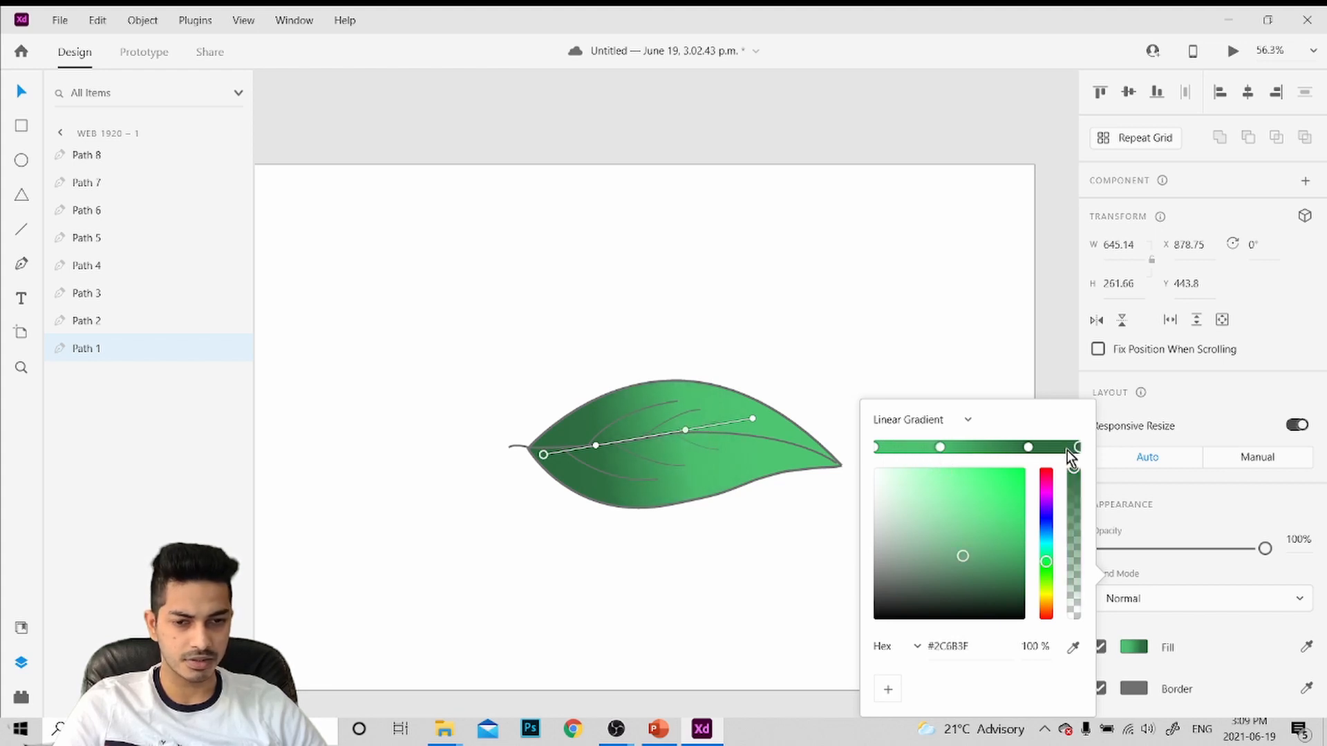
pyautogui.moveTo(1028, 452); pyautogui.dragTo(1042, 456)
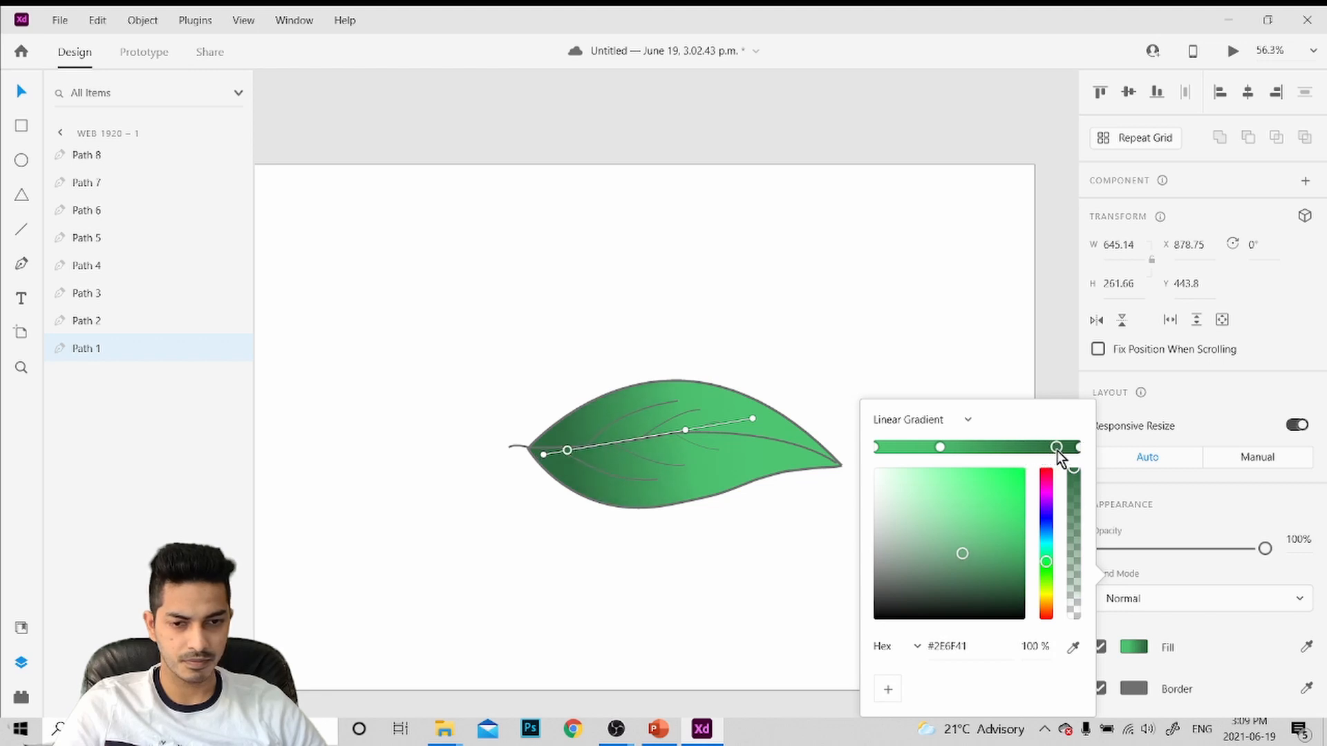
pyautogui.click(919, 362)
# Combine the leaf outline and all its vein paths into one component
pyautogui.click(677, 458)
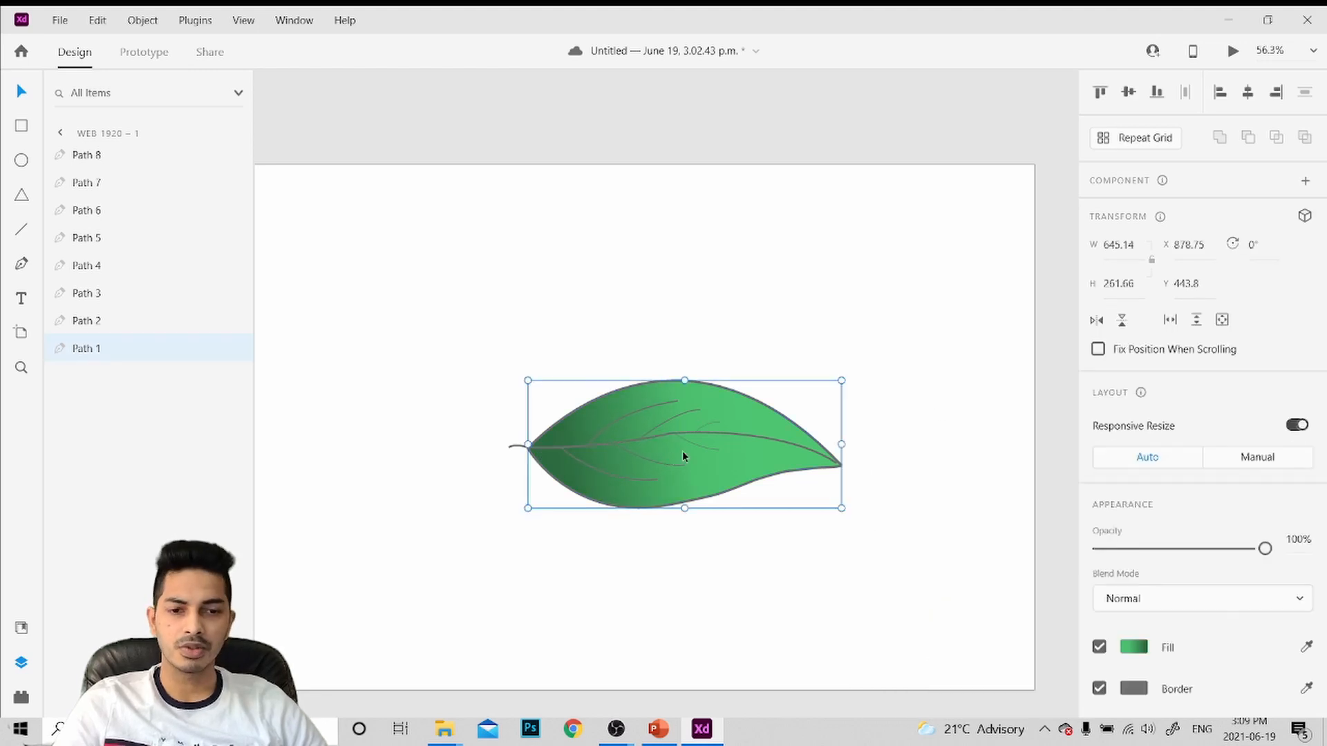
pyautogui.moveTo(396, 311); pyautogui.dragTo(923, 620)
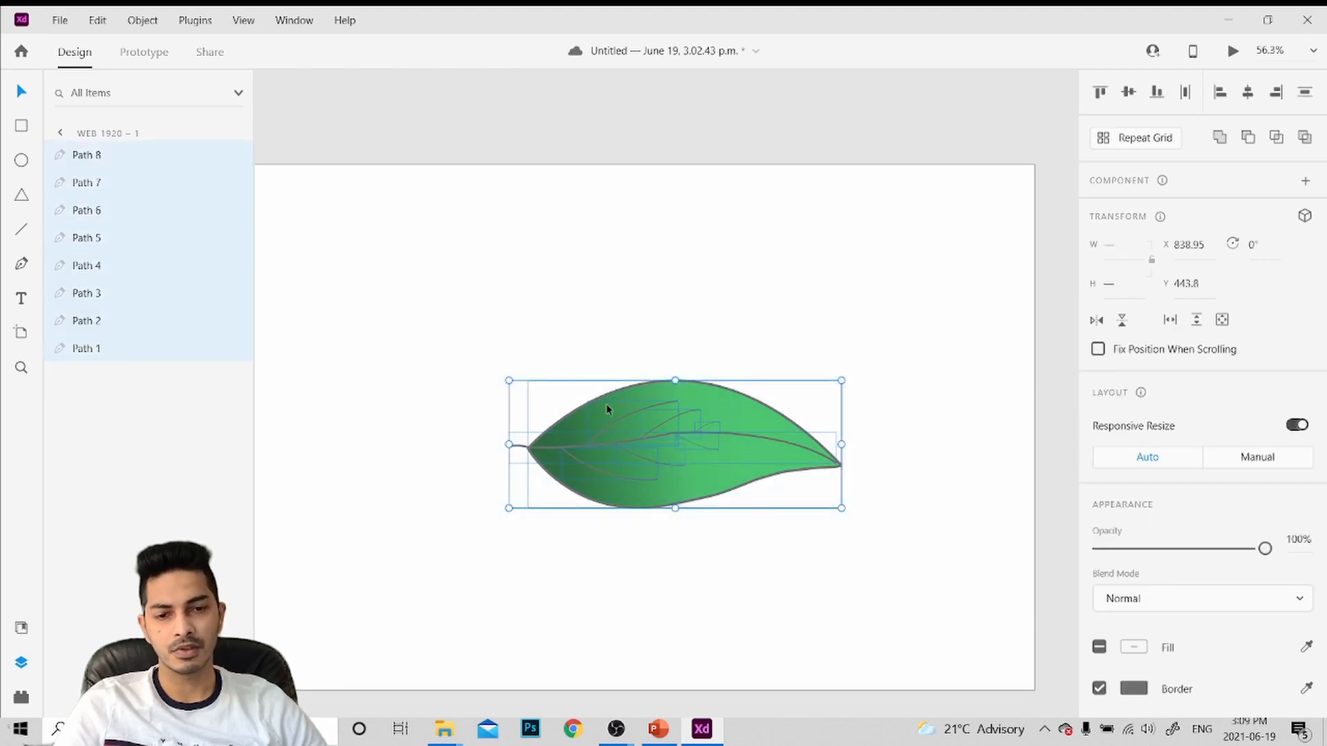
pyautogui.rightClick(741, 434)
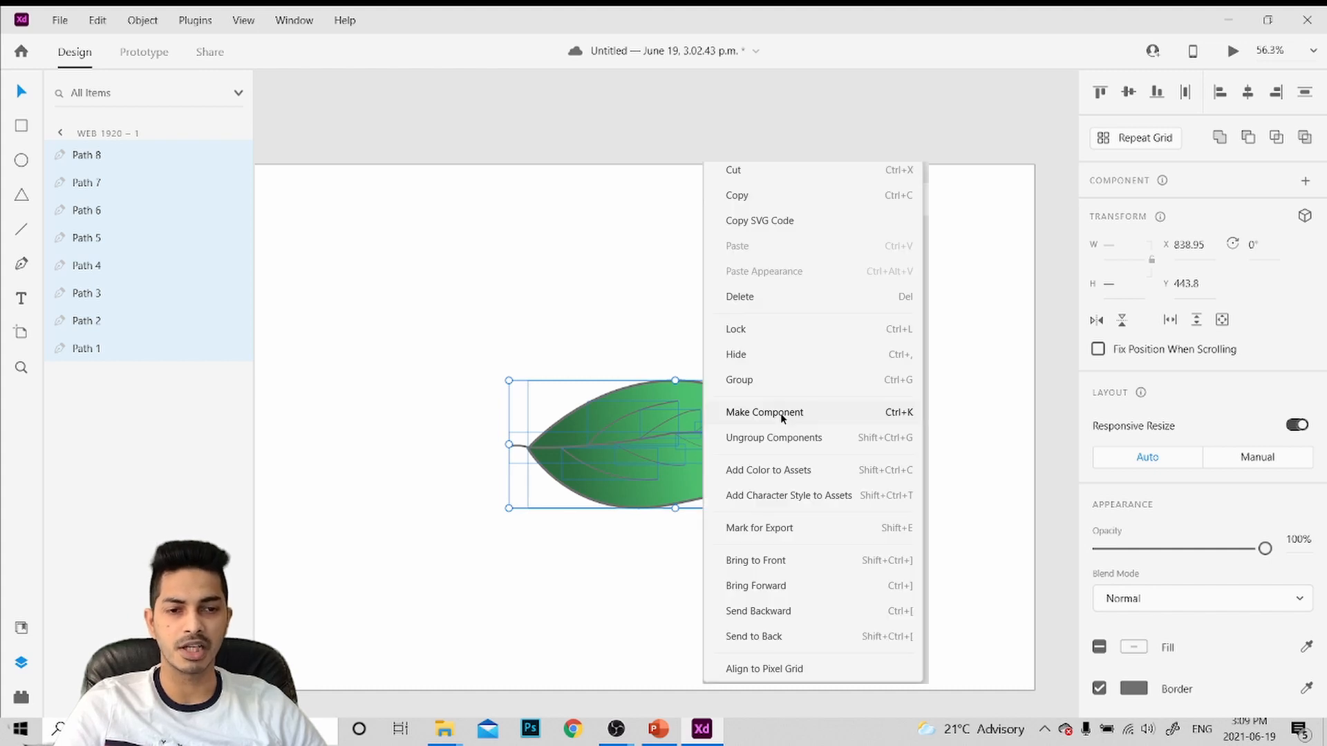
pyautogui.click(781, 412)
# Rename the new component leaf and move it toward the artboard's lower-right corner
pyautogui.doubleClick(120, 157)
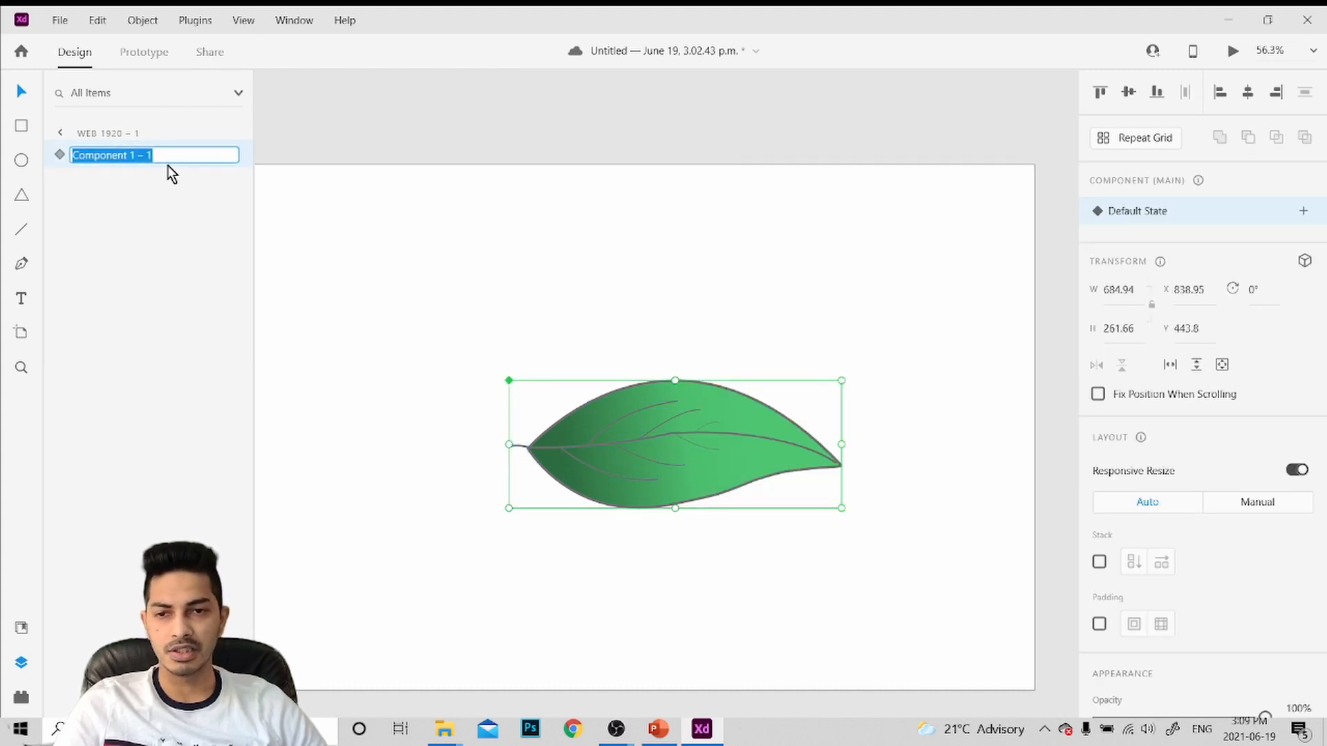
pyautogui.write('lea')
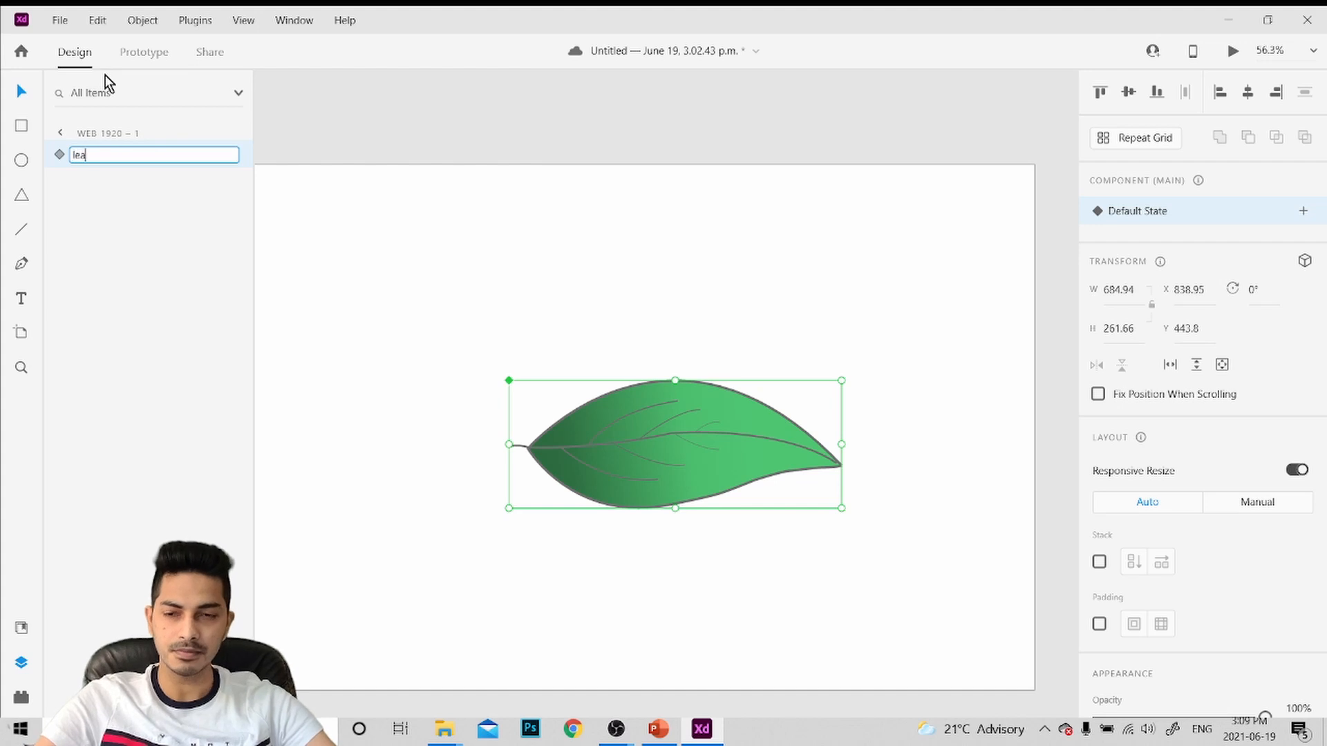
pyautogui.write('f')
pyautogui.press('Return')
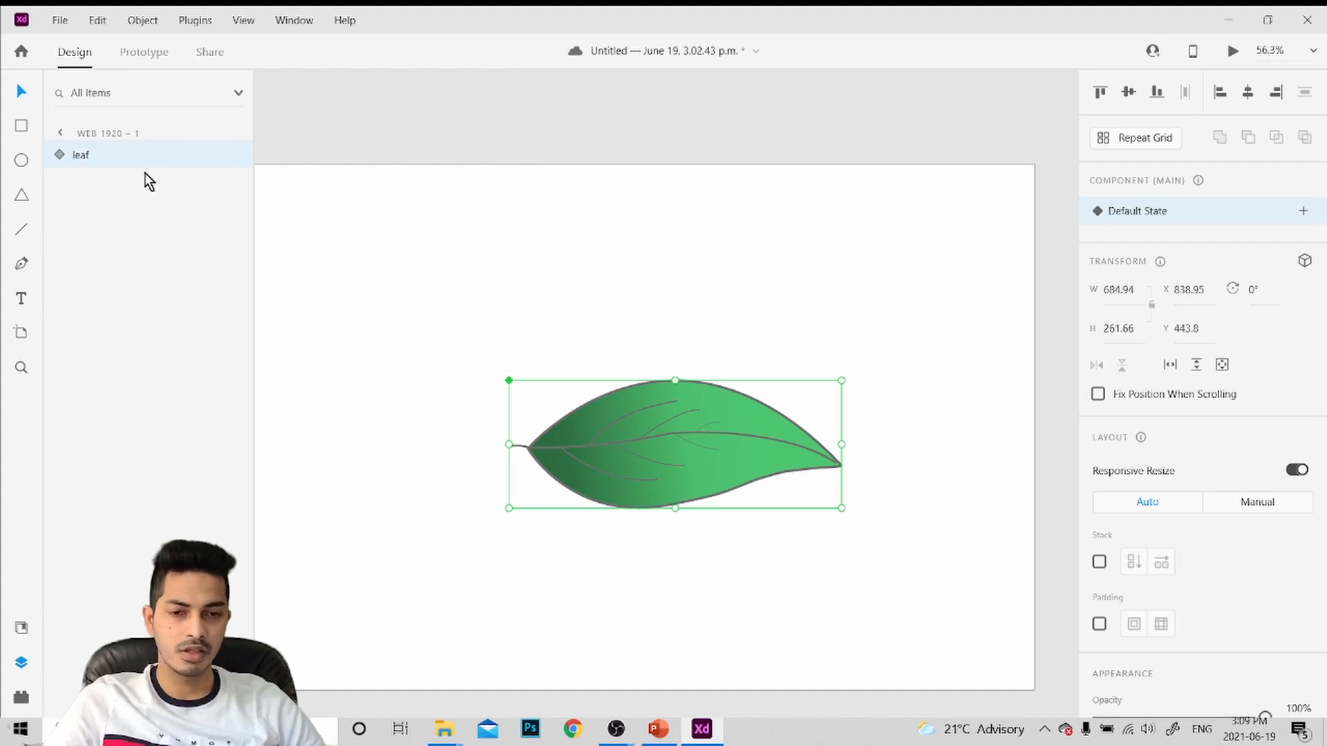
pyautogui.moveTo(547, 435); pyautogui.dragTo(742, 524)
pyautogui.click(639, 353)
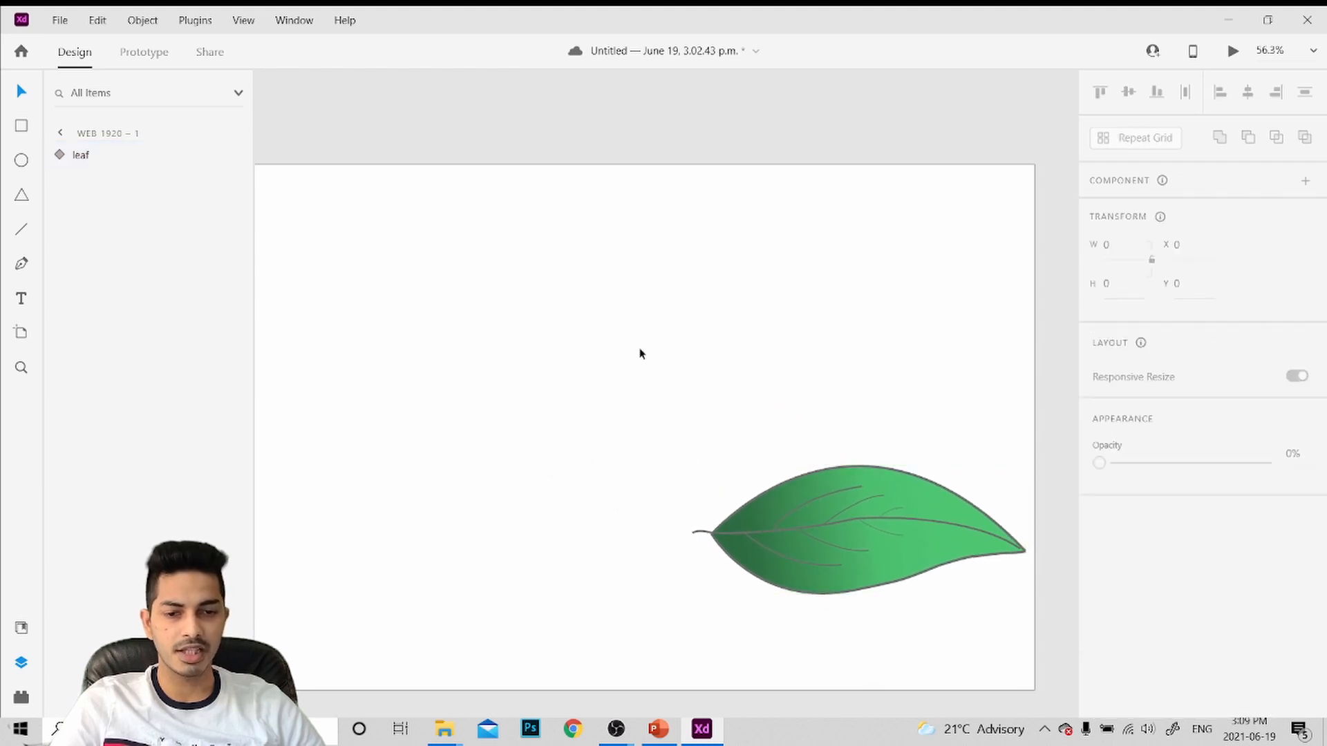
pyautogui.click(21, 263)
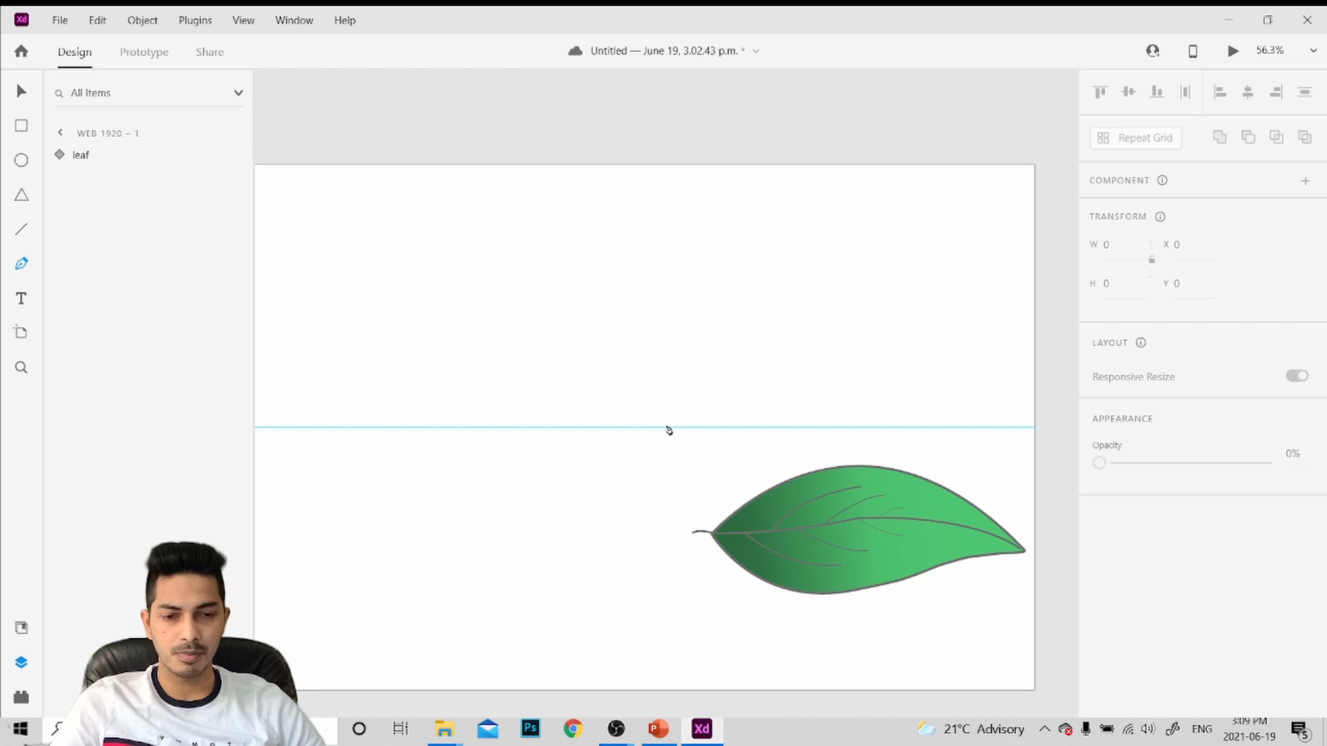
pyautogui.click(672, 437)
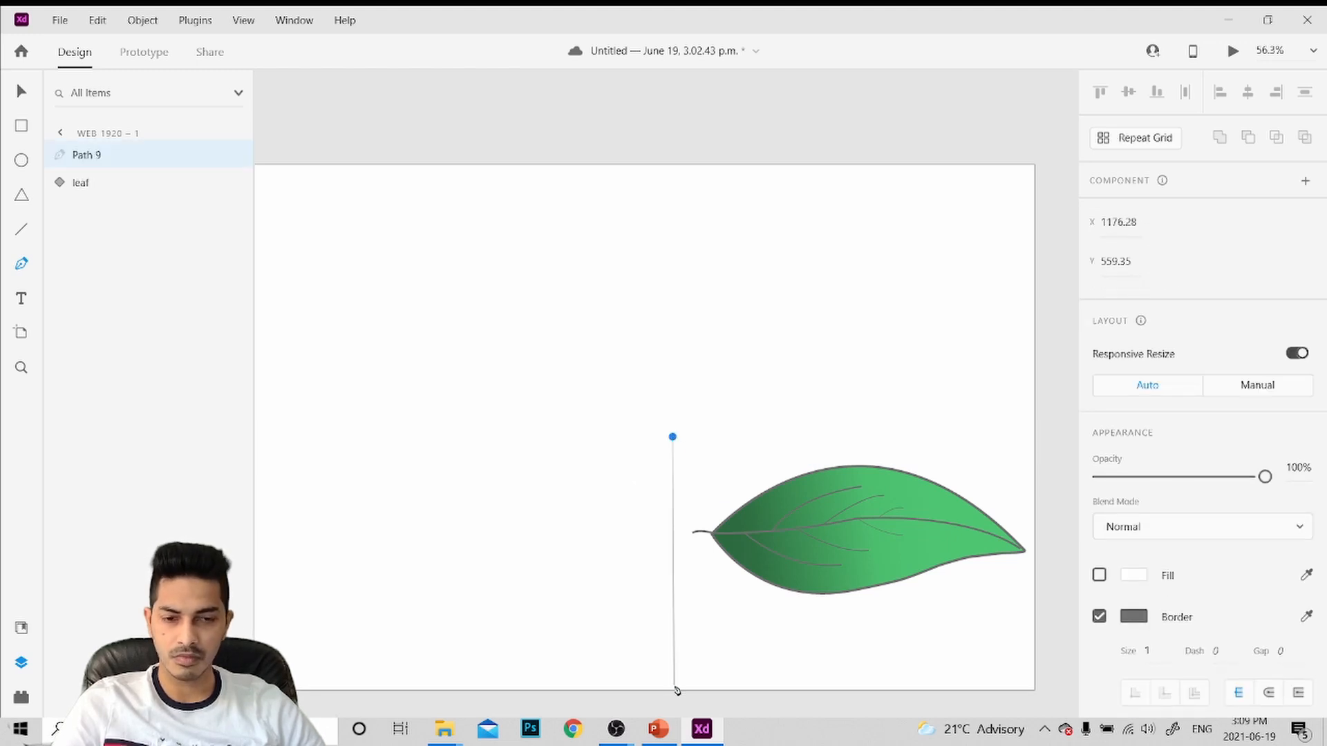
pyautogui.press('Escape')
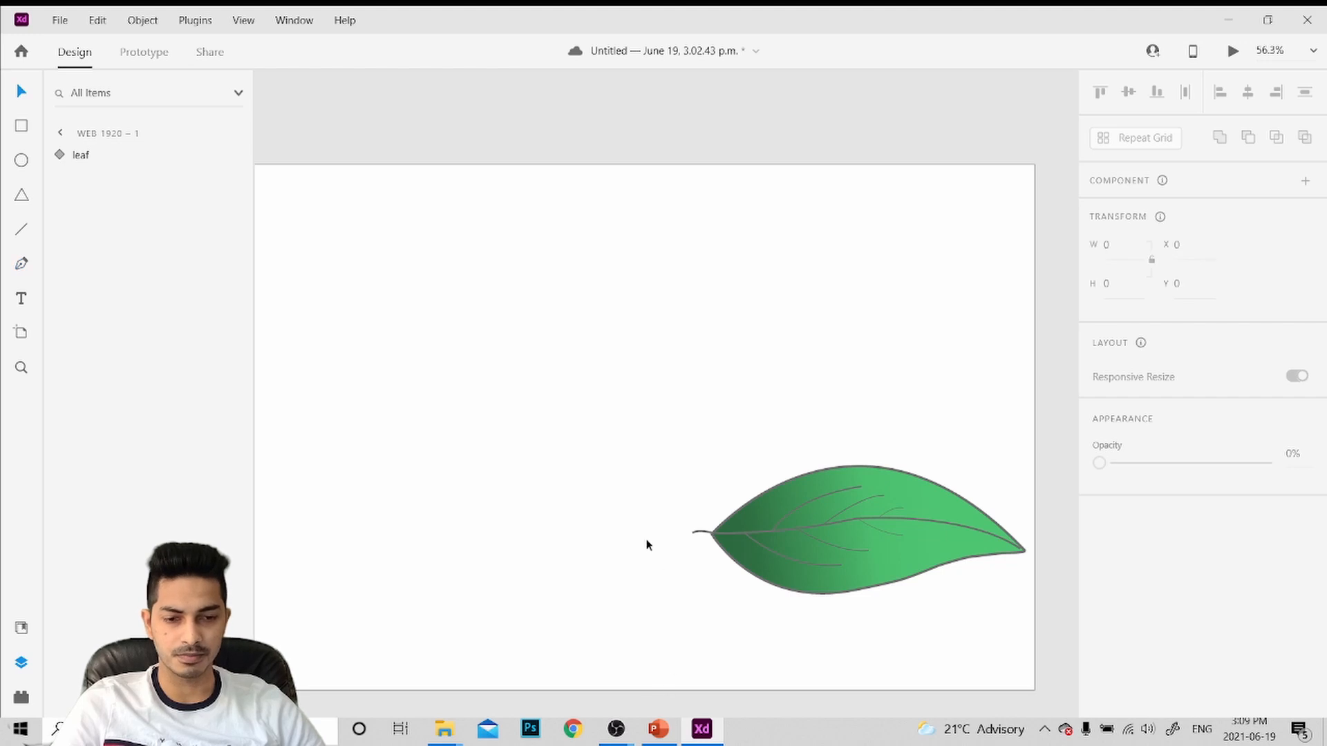
# Draw a curved stem with the Pen tool beside the leaf's stalk, from X 1208.97, Y 1066.82 up to the height of the leaf's upper edge
pyautogui.click(688, 684)
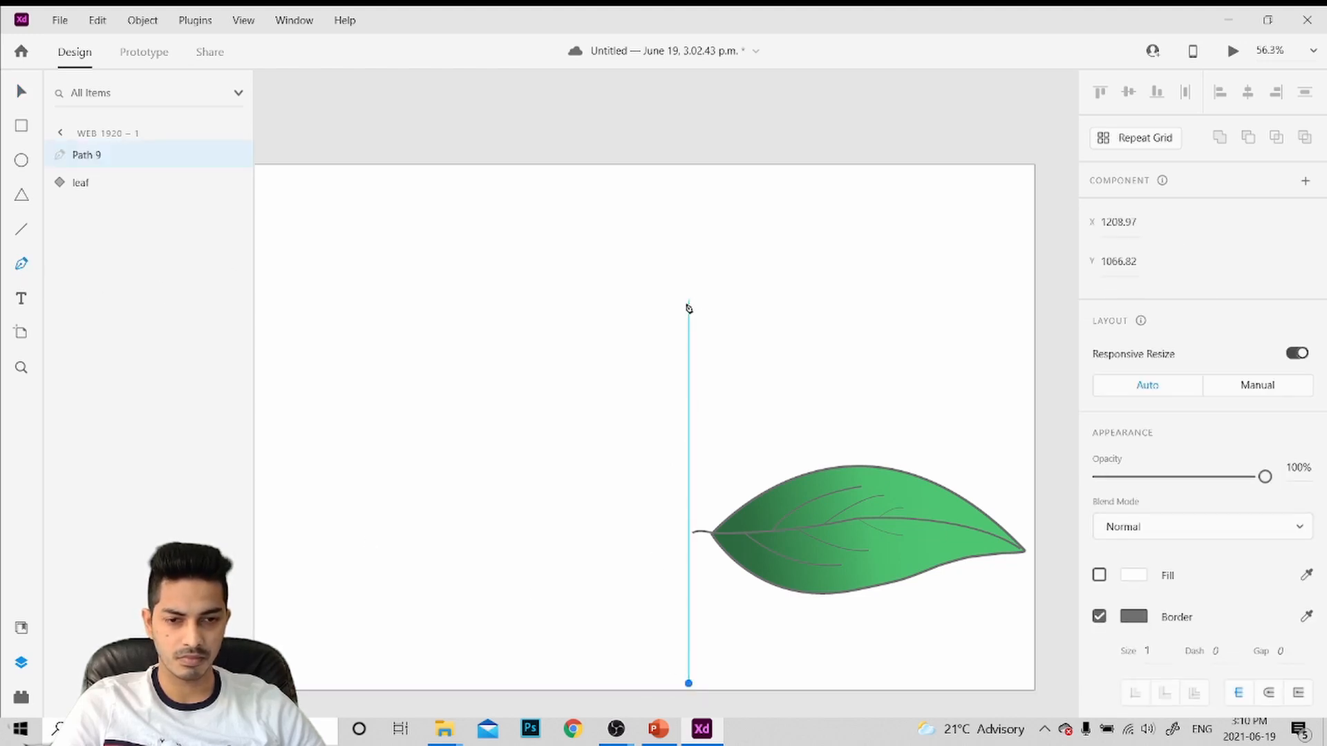
pyautogui.click(689, 474)
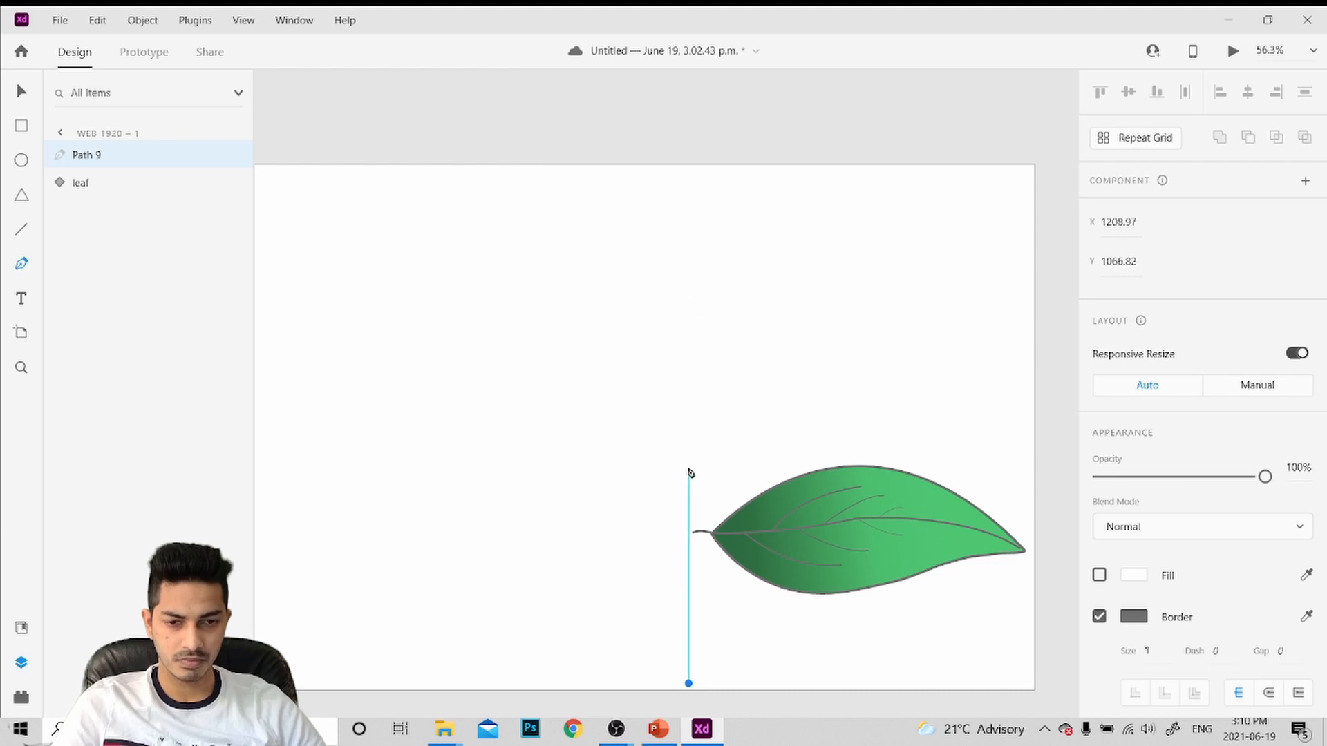
pyautogui.moveTo(689, 473); pyautogui.dragTo(689, 414)
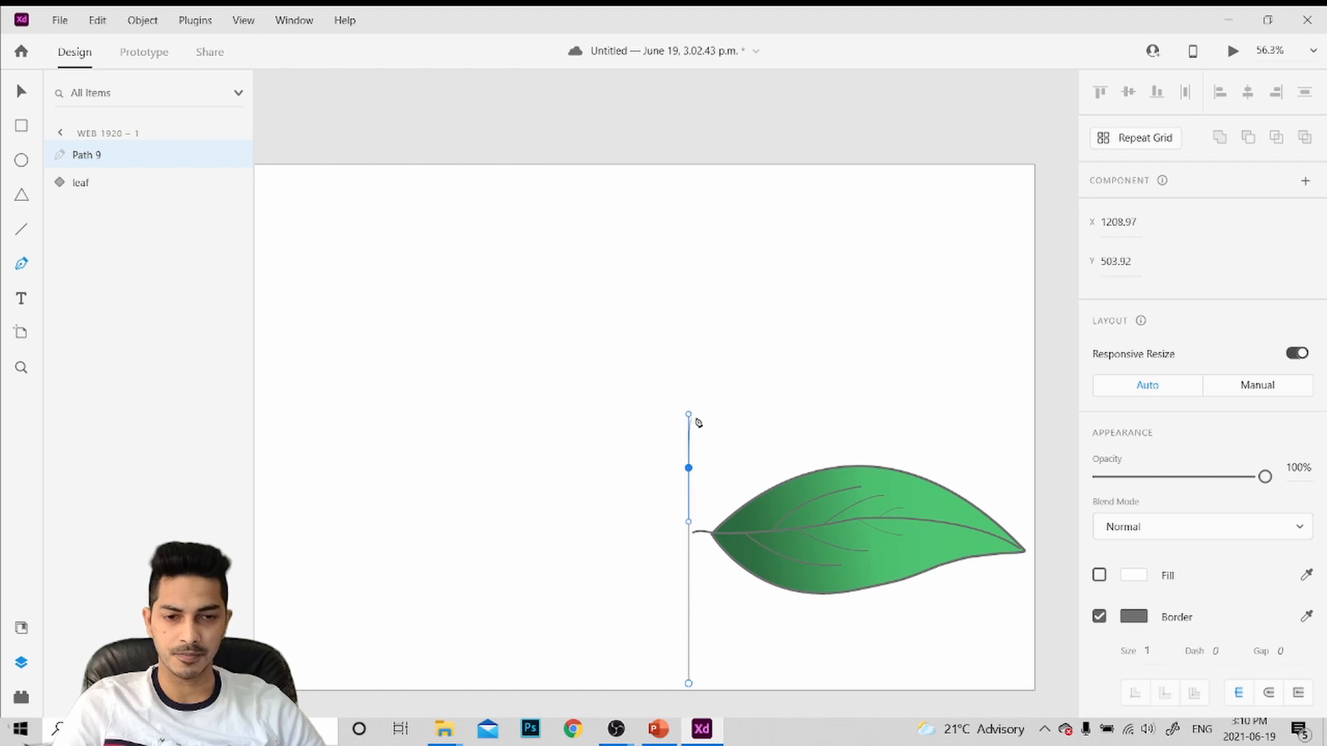
pyautogui.moveTo(688, 416); pyautogui.dragTo(739, 415)
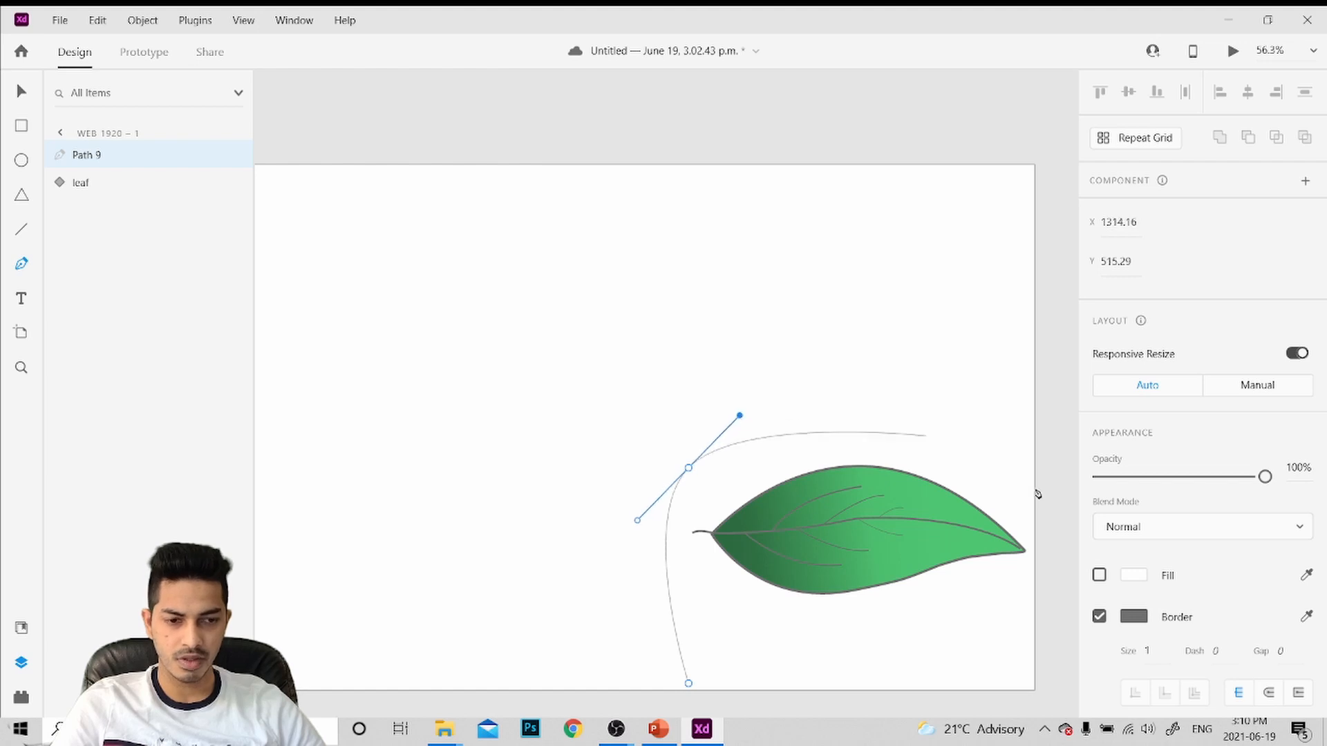
# Set the stem path's border size to 8 and finish drawing the path
pyautogui.click(1147, 652)
pyautogui.press('Up')
pyautogui.press('Up')
pyautogui.press('Up')
pyautogui.press('Up')
pyautogui.press('Up')
pyautogui.press('Up')
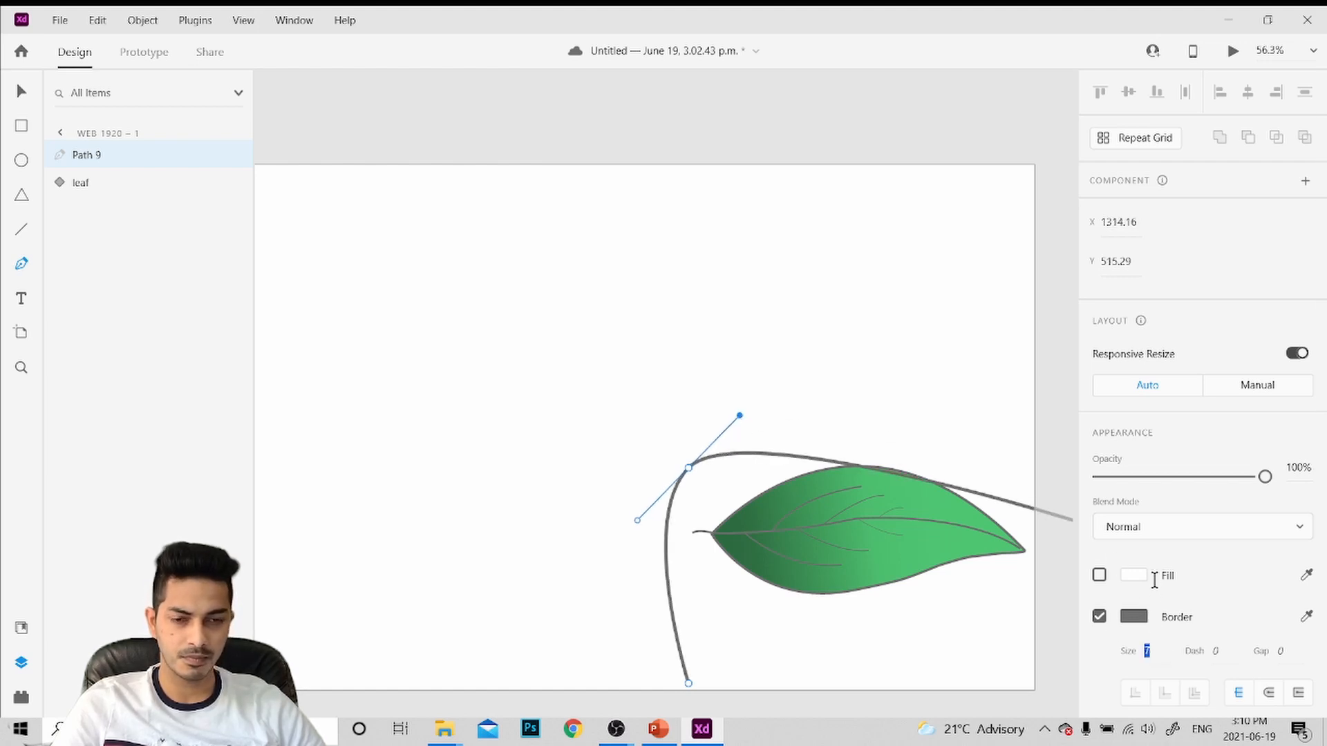
pyautogui.write('8')
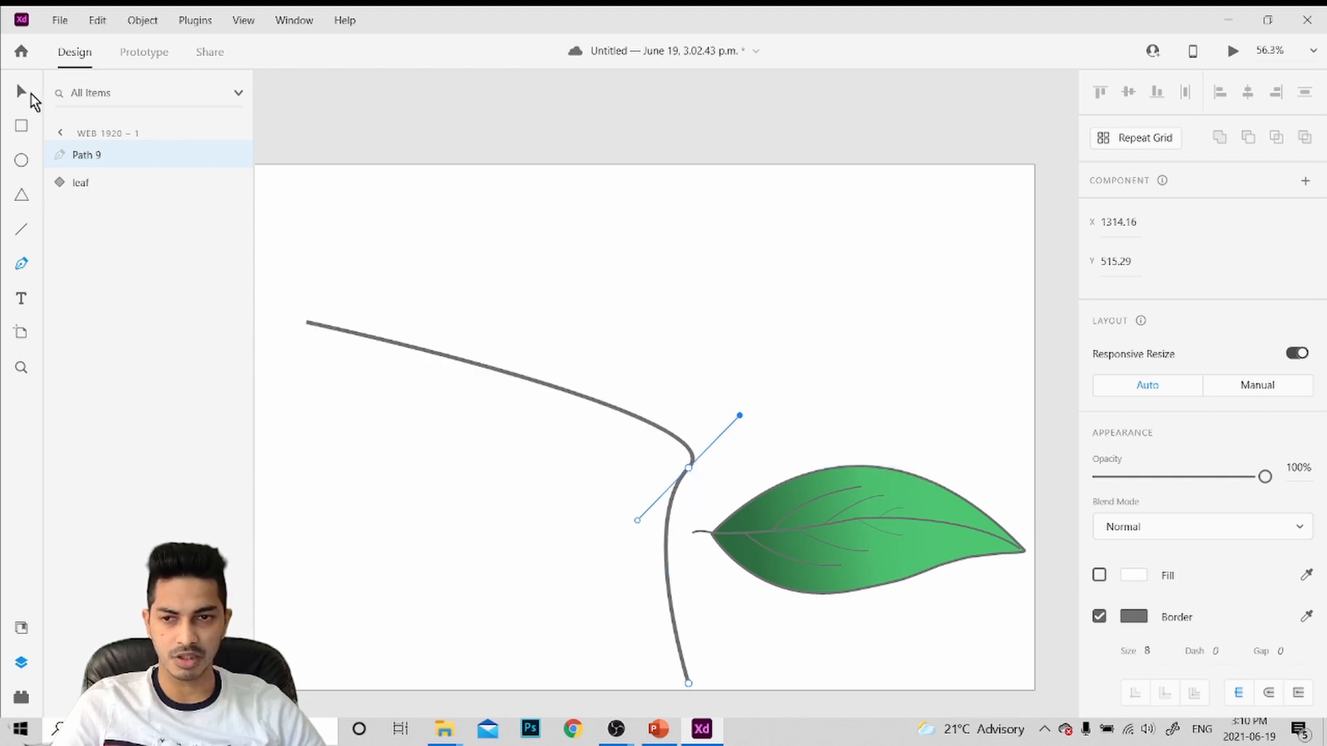
pyautogui.click(29, 95)
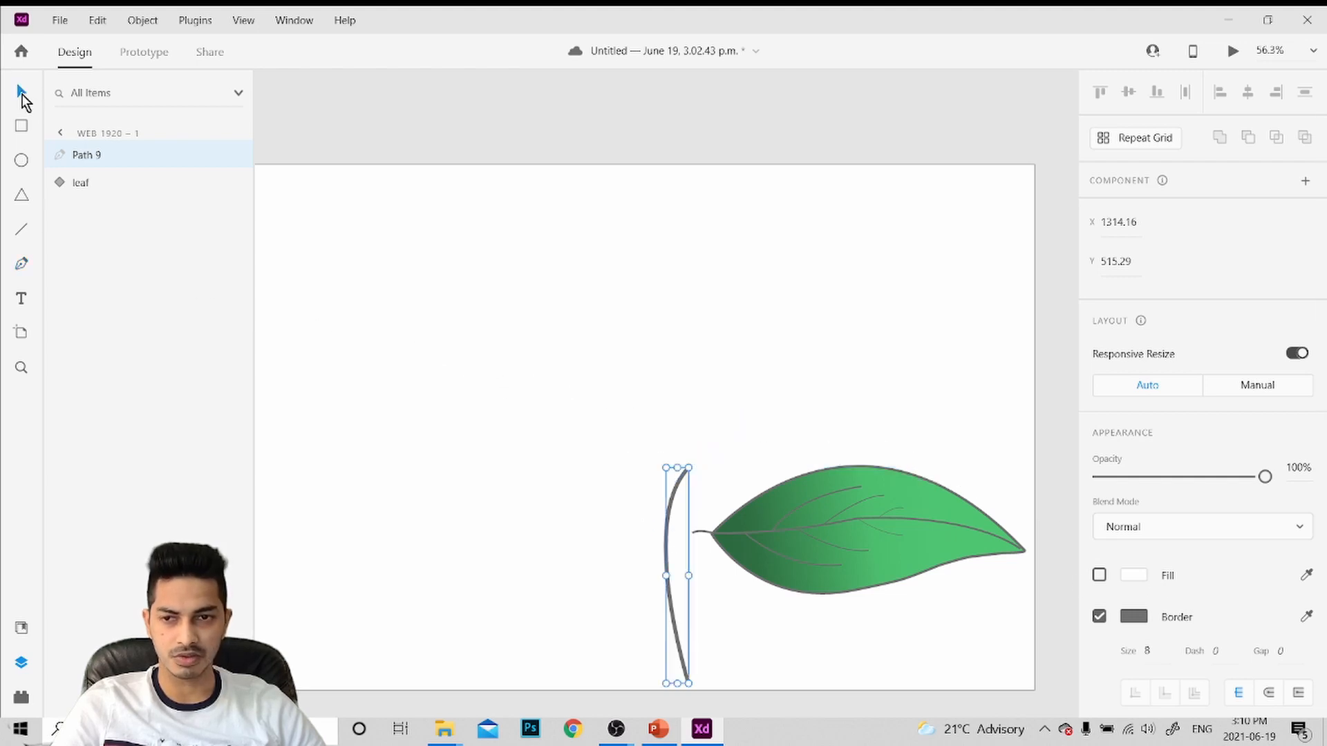
# Add a smooth anchor point on the lower part of the stem path and bend the path into a gentle S-curve
pyautogui.doubleClick(676, 633)
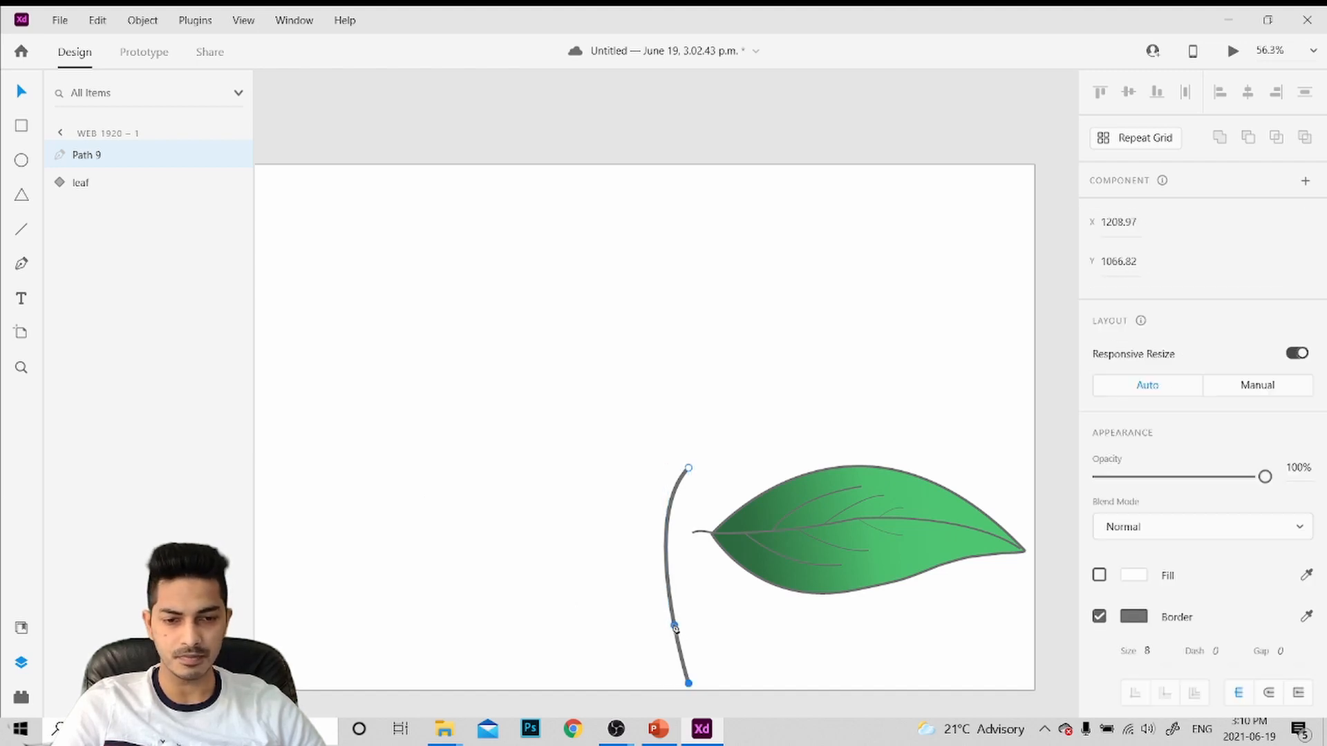
pyautogui.moveTo(675, 628); pyautogui.dragTo(680, 614)
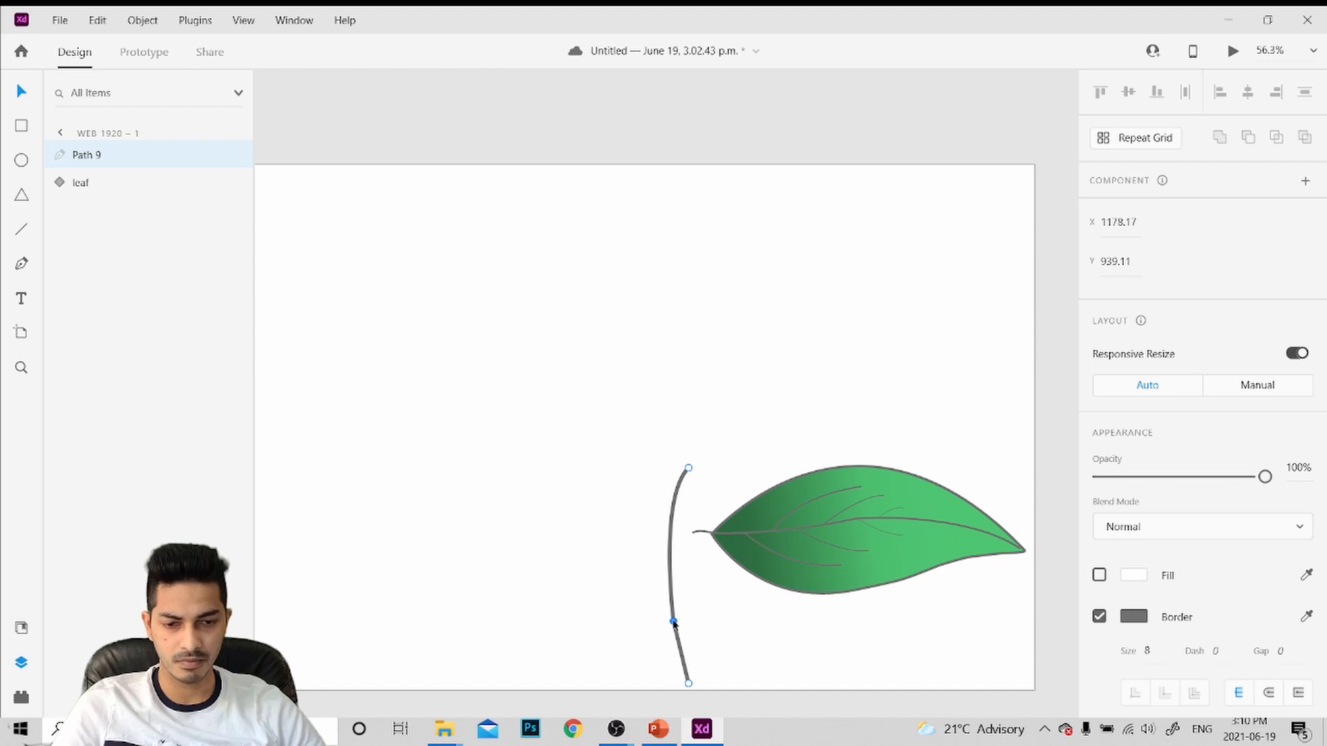
pyautogui.doubleClick(674, 623)
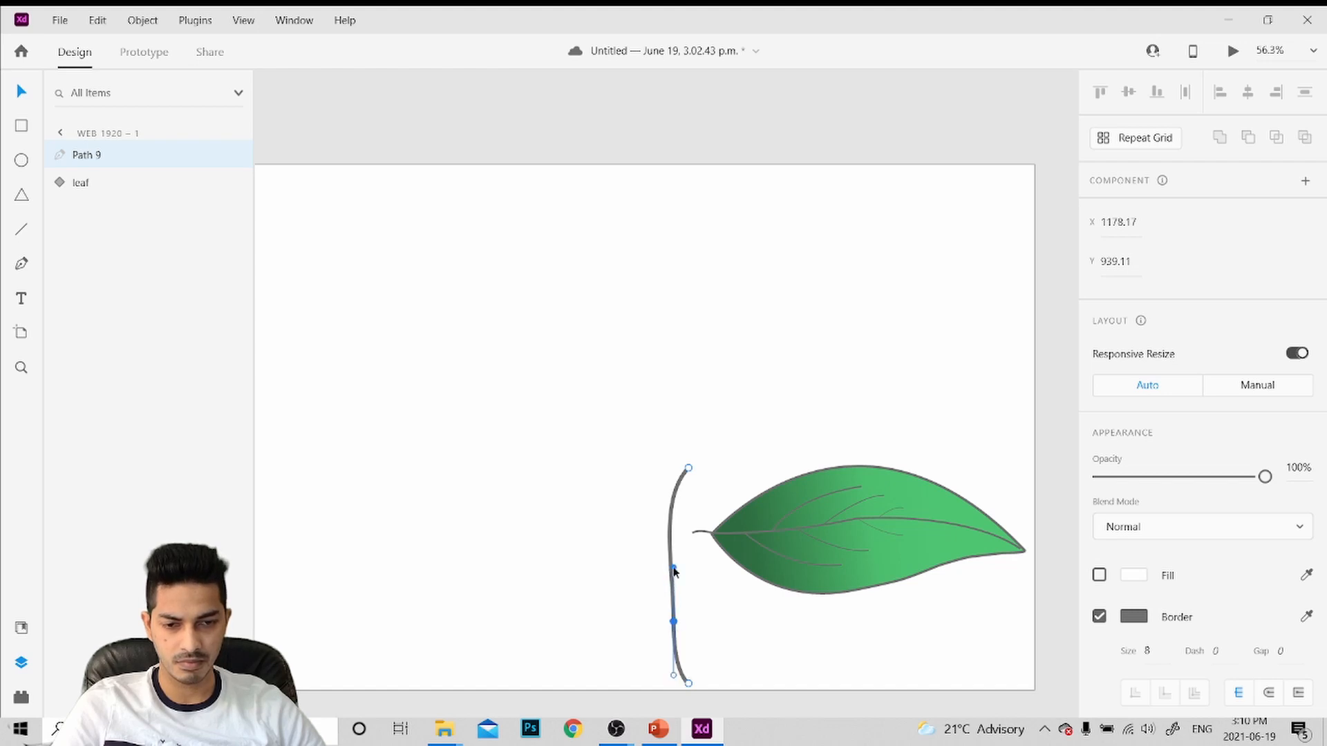
pyautogui.moveTo(674, 569)
pyautogui.mouseDown()
pyautogui.moveTo(616, 554)
pyautogui.moveTo(651, 575)
pyautogui.mouseUp()
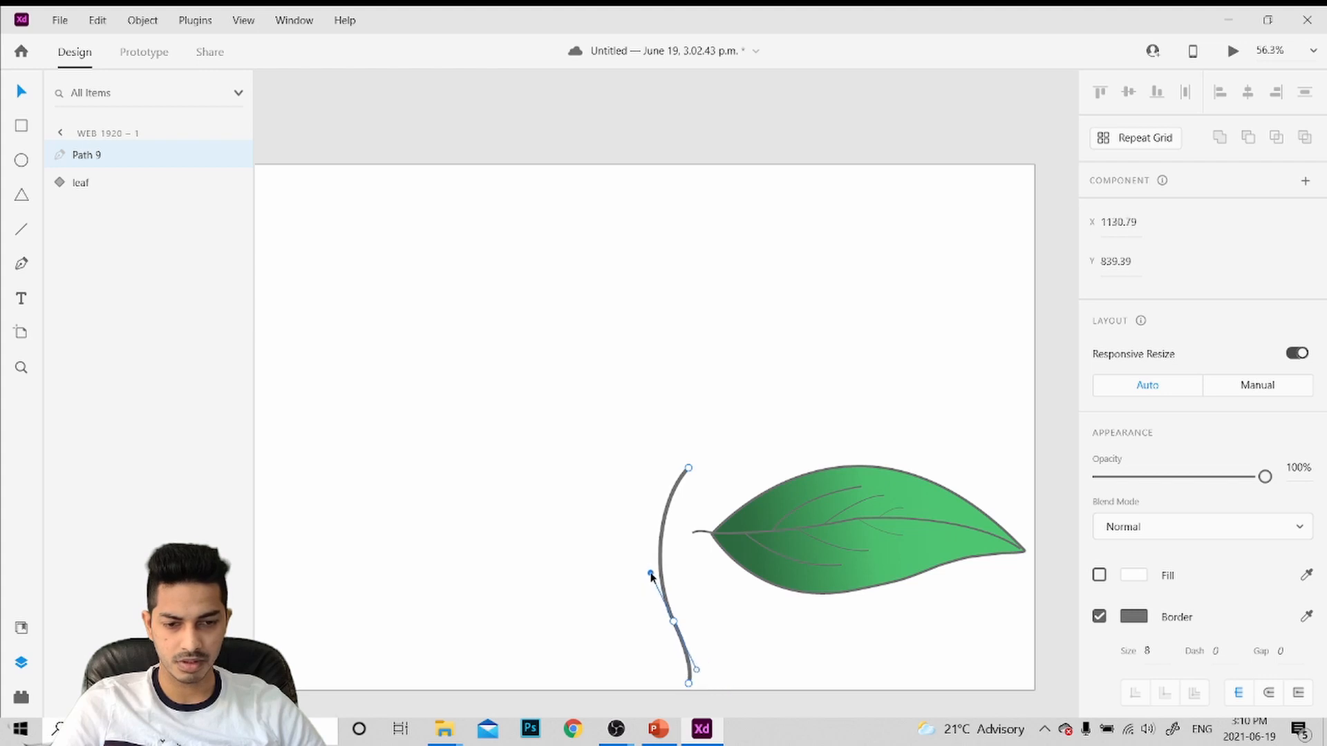
pyautogui.moveTo(675, 624); pyautogui.dragTo(675, 603)
pyautogui.press('Escape')
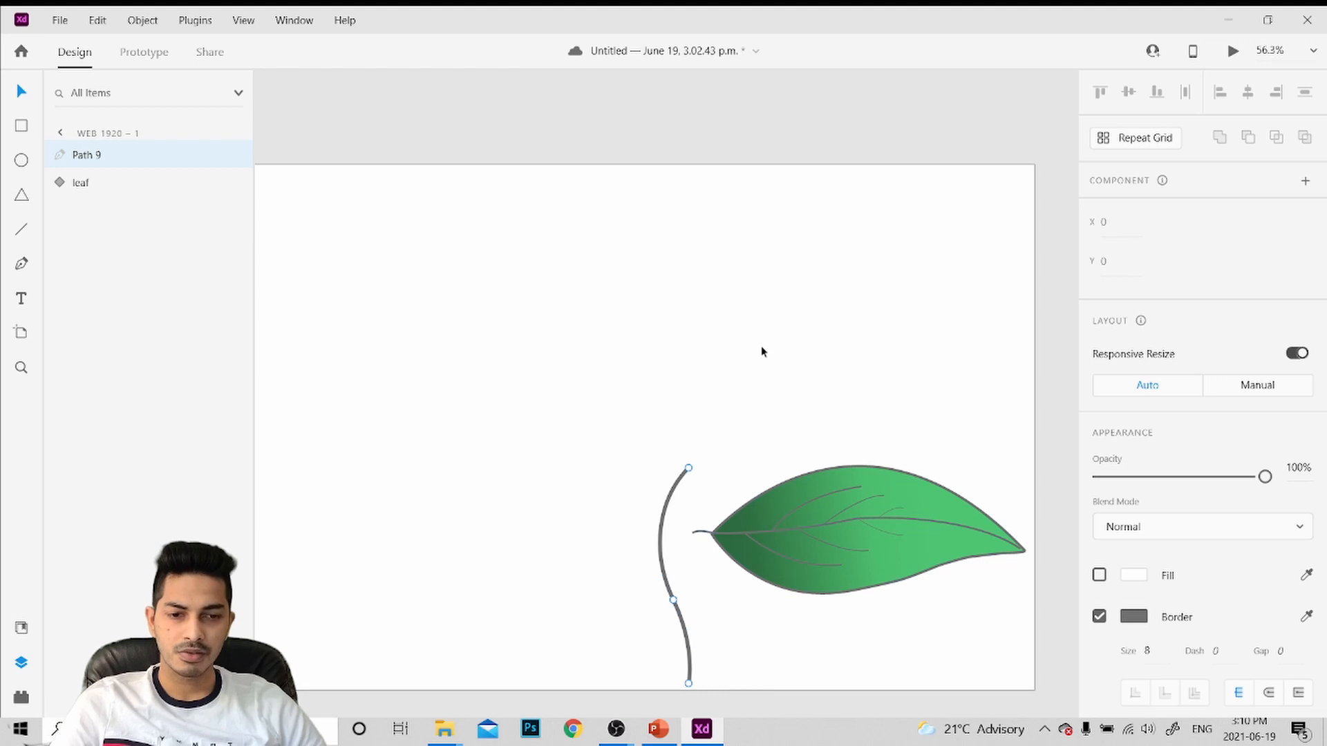
# Duplicate the leaf component to the opposite side of the stem and rotate the copy to 152° so its stalk faces the stem
pyautogui.press('Escape')
pyautogui.click(877, 554)
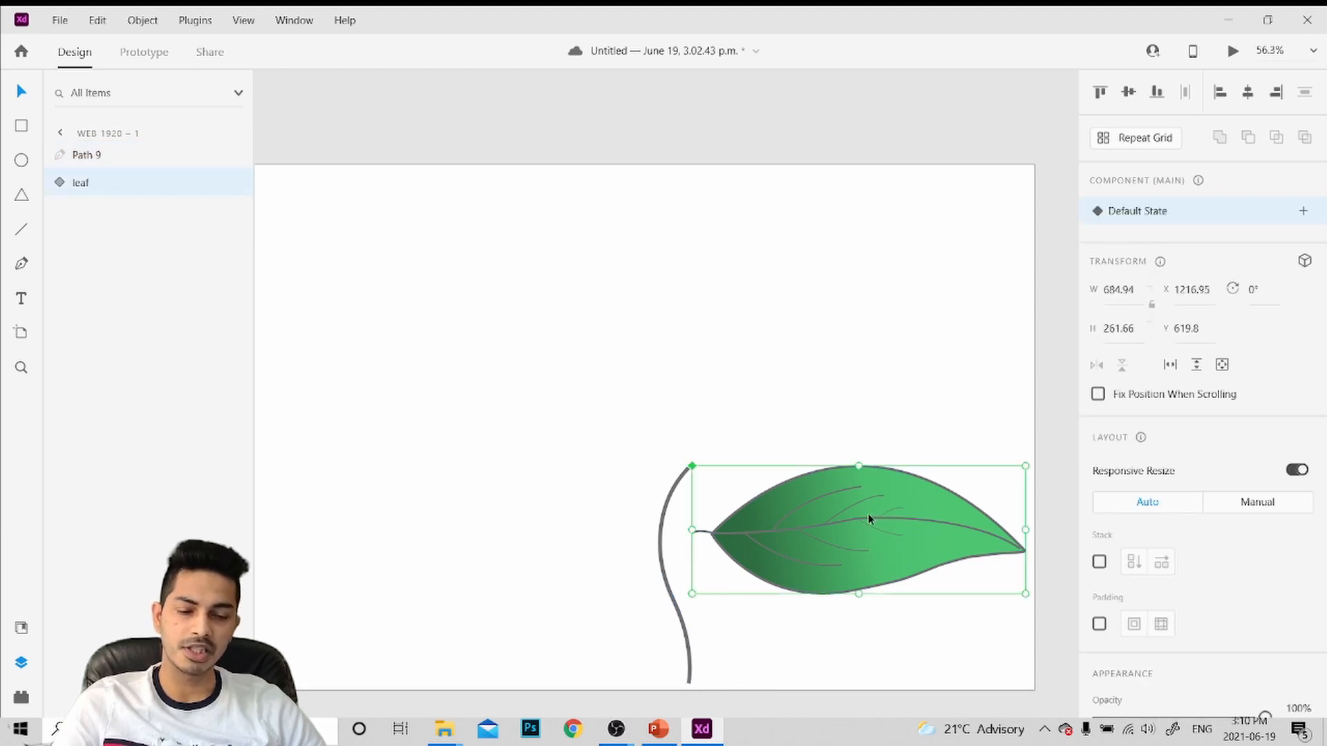
pyautogui.press('alt')
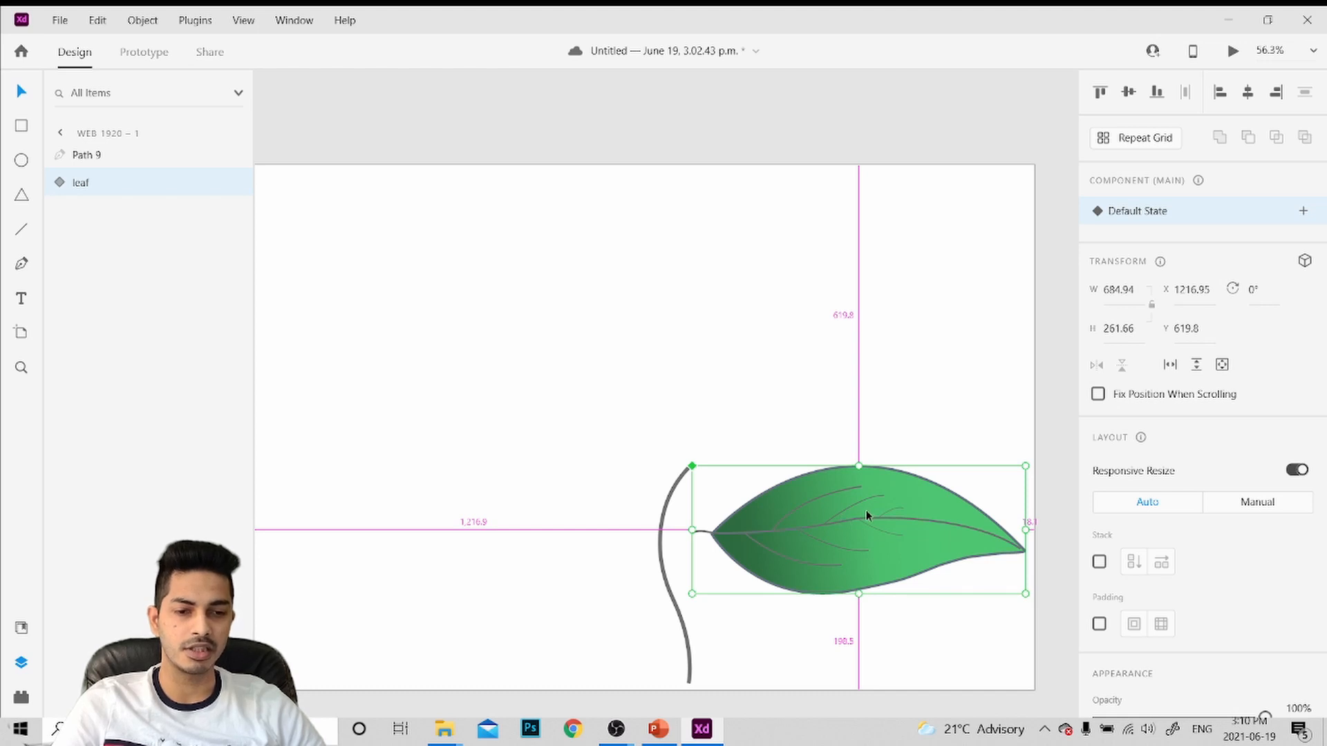
pyautogui.moveTo(867, 515); pyautogui.dragTo(470, 511)
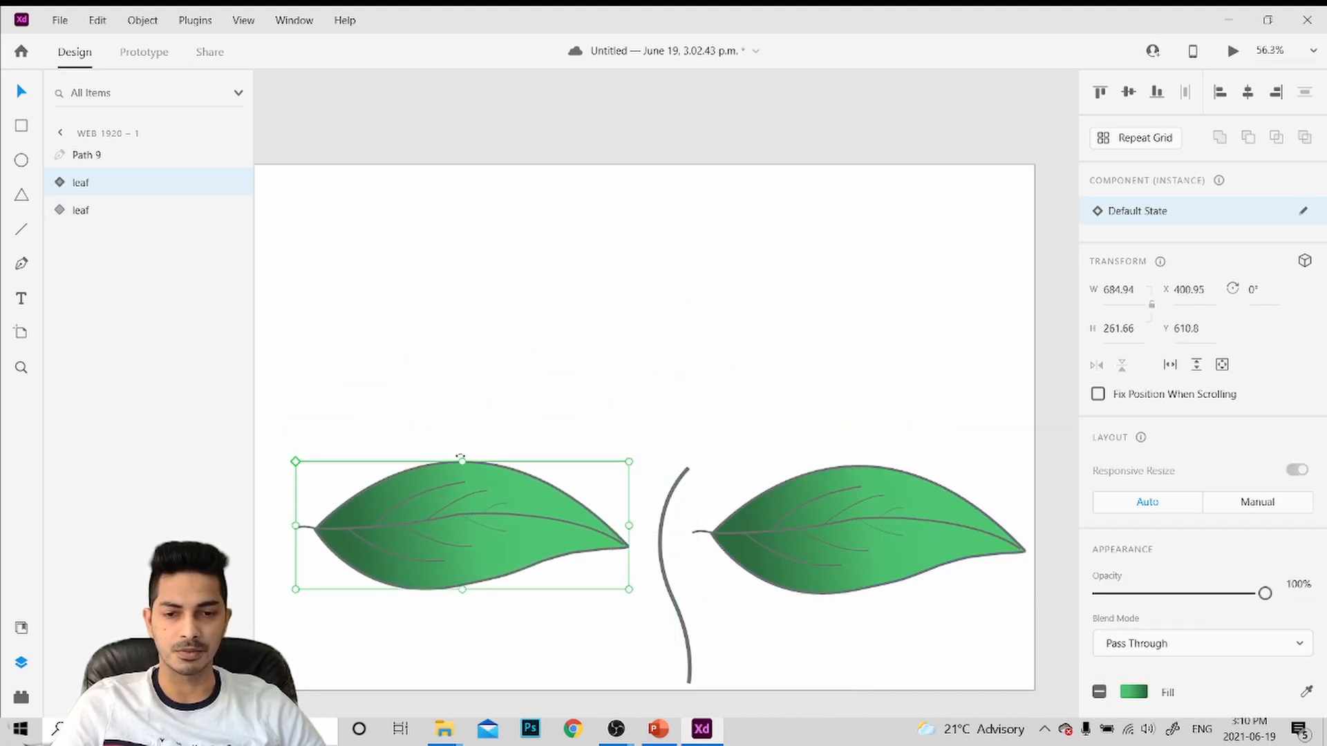
pyautogui.moveTo(461, 457); pyautogui.dragTo(579, 525)
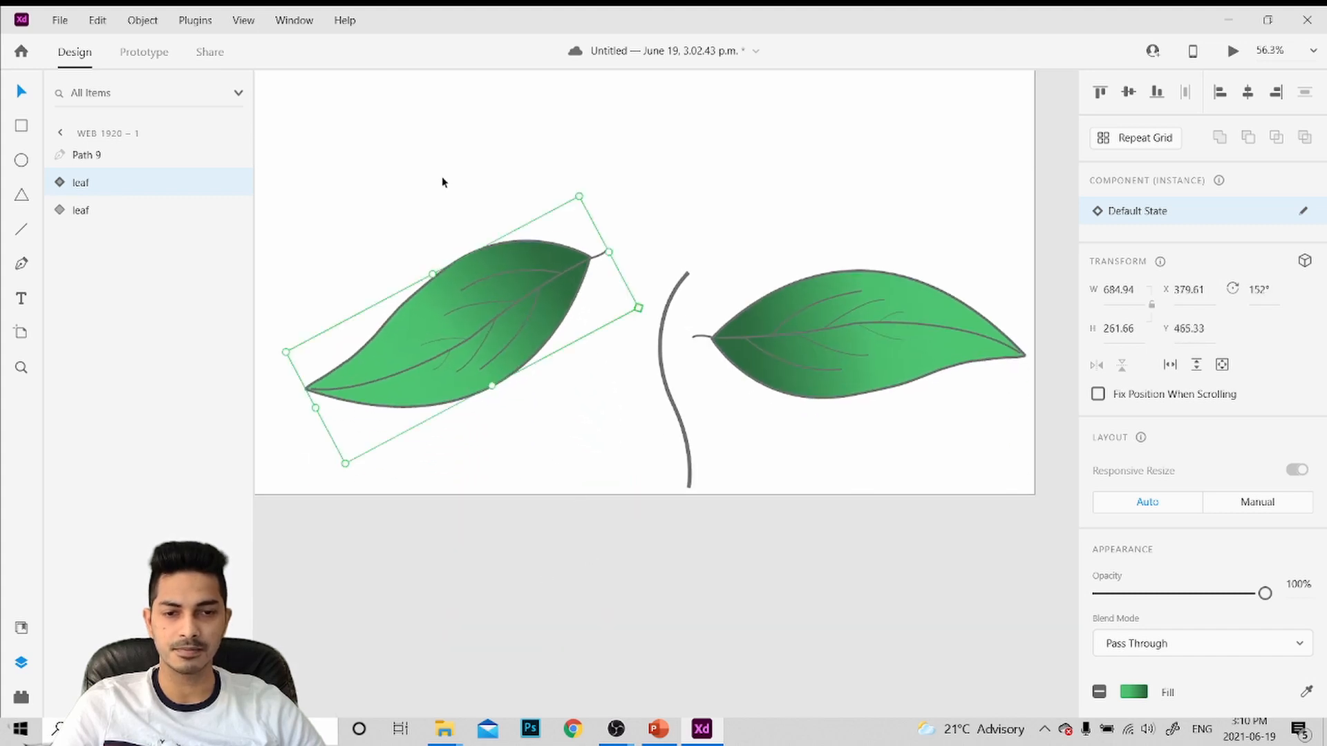
pyautogui.click(420, 261)
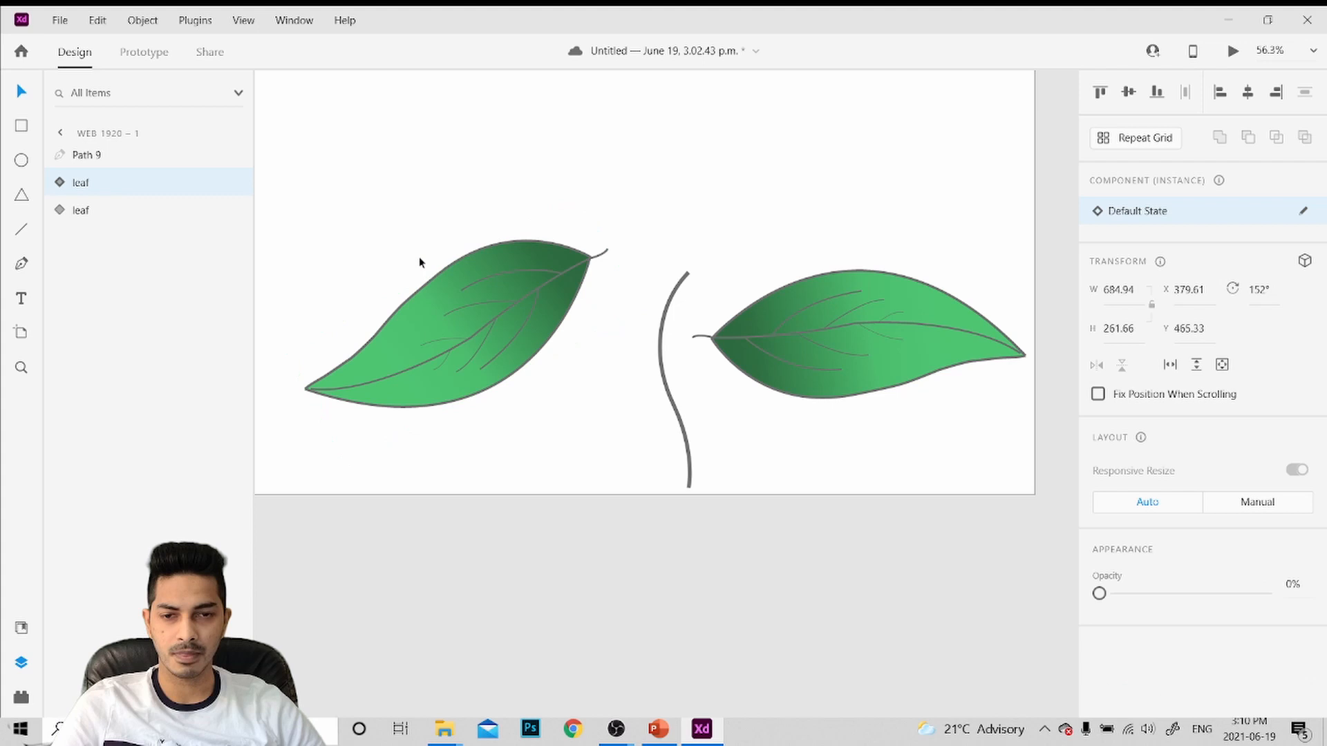
pyautogui.click(447, 299)
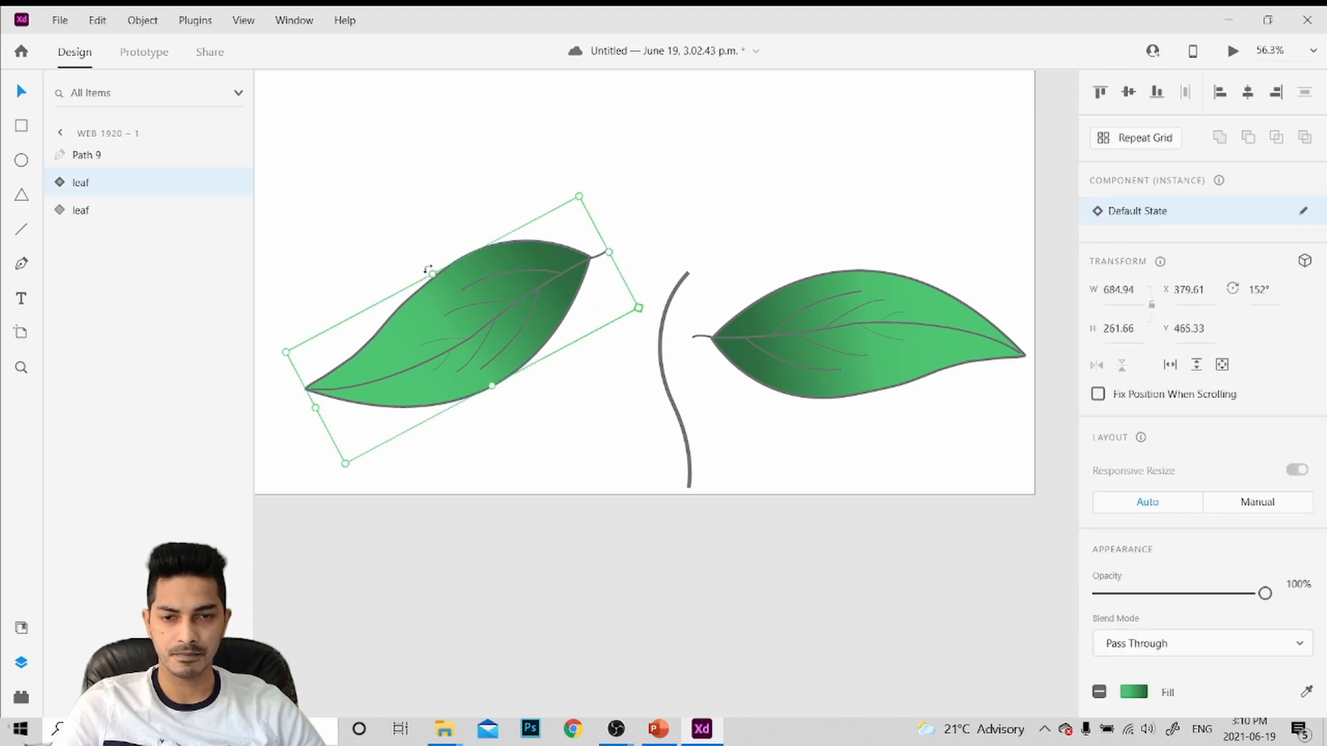
# Rotate the copied leaf further until it lies nearly level, and move both leaves inward so their stalks meet the stem
pyautogui.moveTo(428, 269); pyautogui.dragTo(458, 225)
pyautogui.moveTo(434, 324); pyautogui.dragTo(462, 334)
pyautogui.moveTo(874, 321); pyautogui.dragTo(847, 317)
pyautogui.click(679, 240)
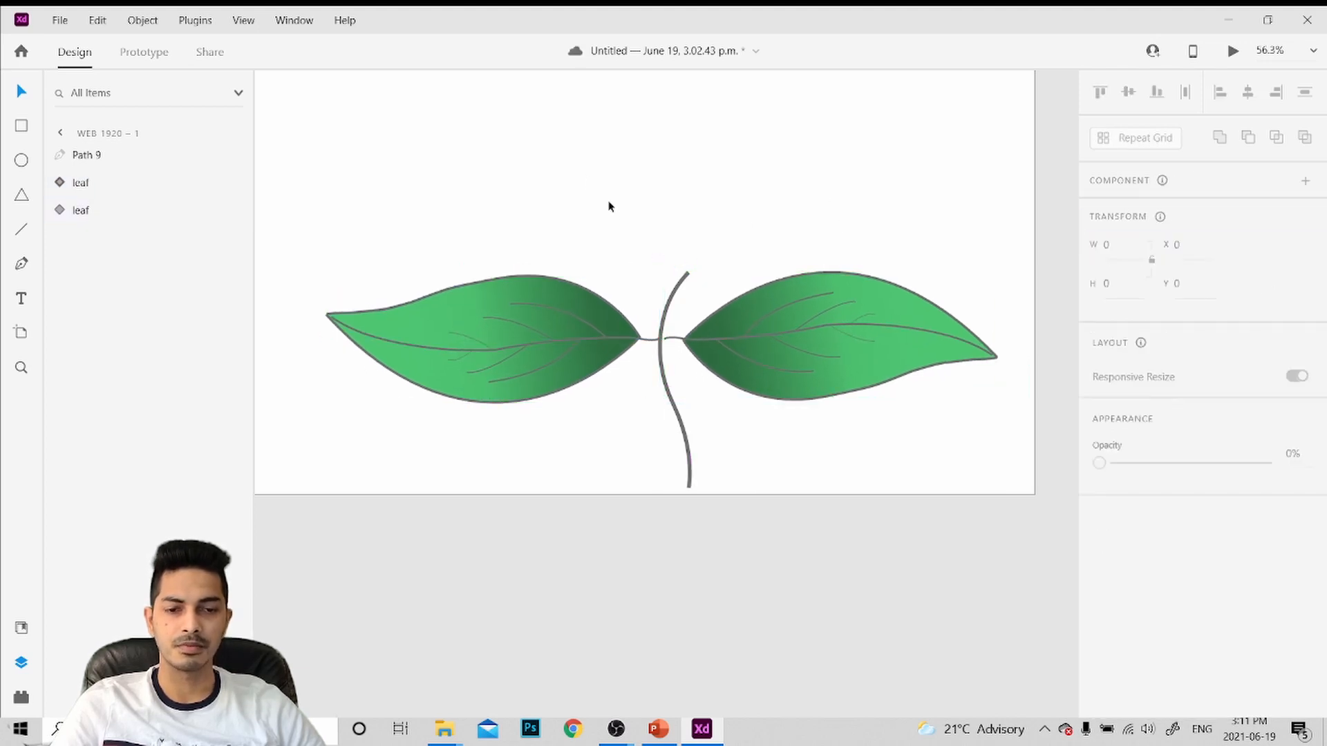
# Add a text label reading pREVIOUS on the leaf to the left of the stem
pyautogui.scroll(2, 608, 204)
pyautogui.scroll(-5, 606, 201)
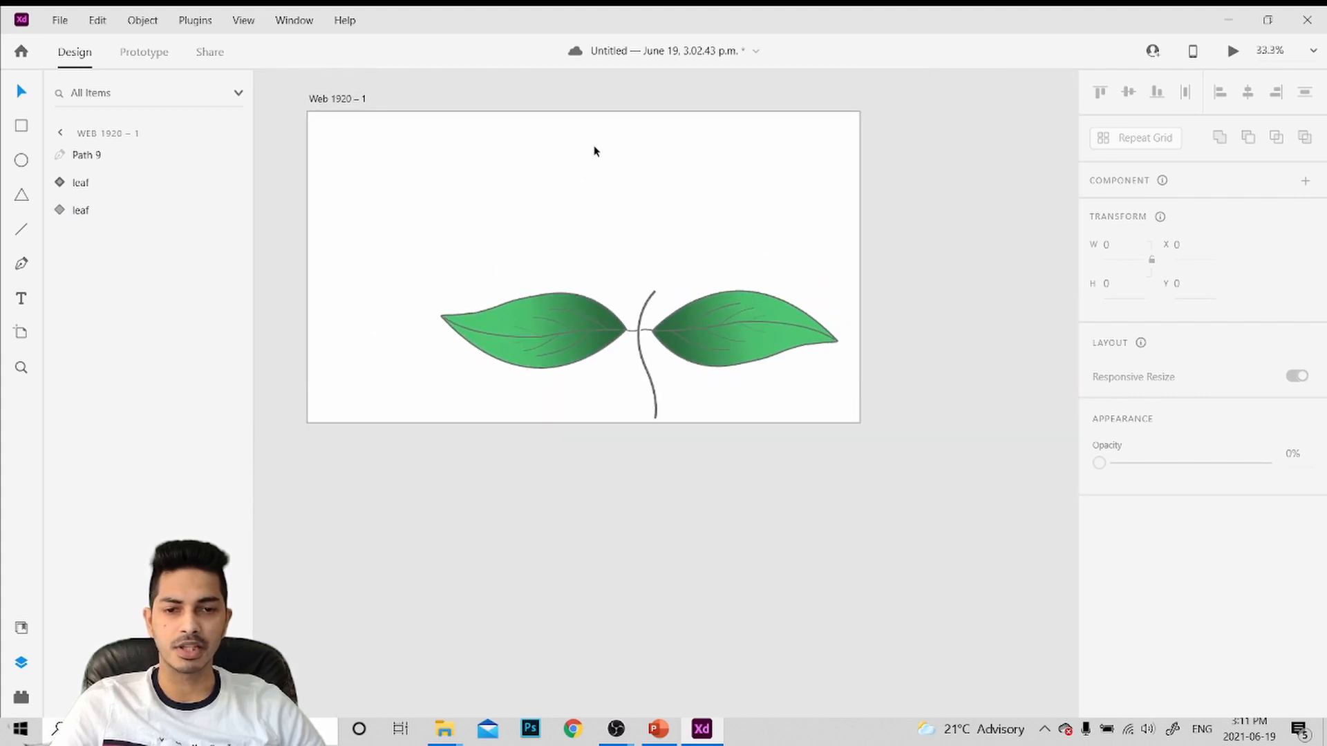
pyautogui.scroll(1, 594, 150)
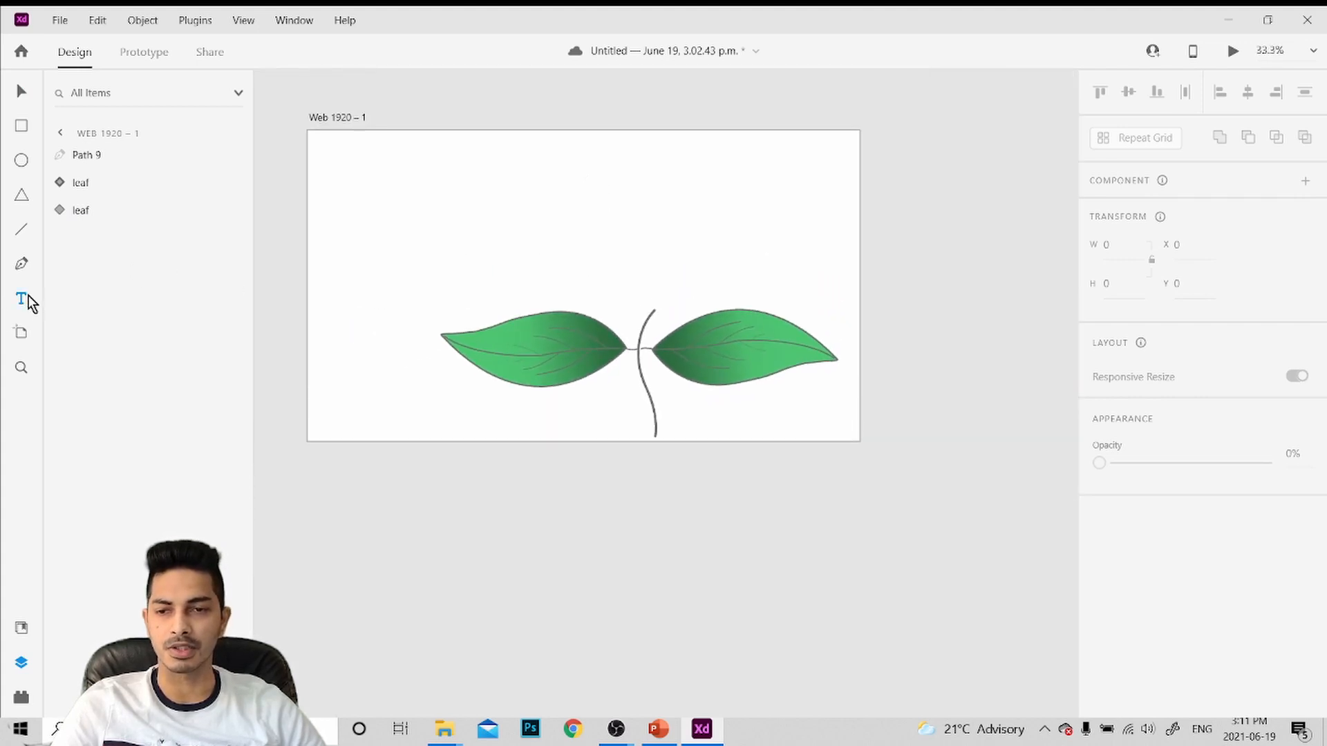
pyautogui.click(496, 344)
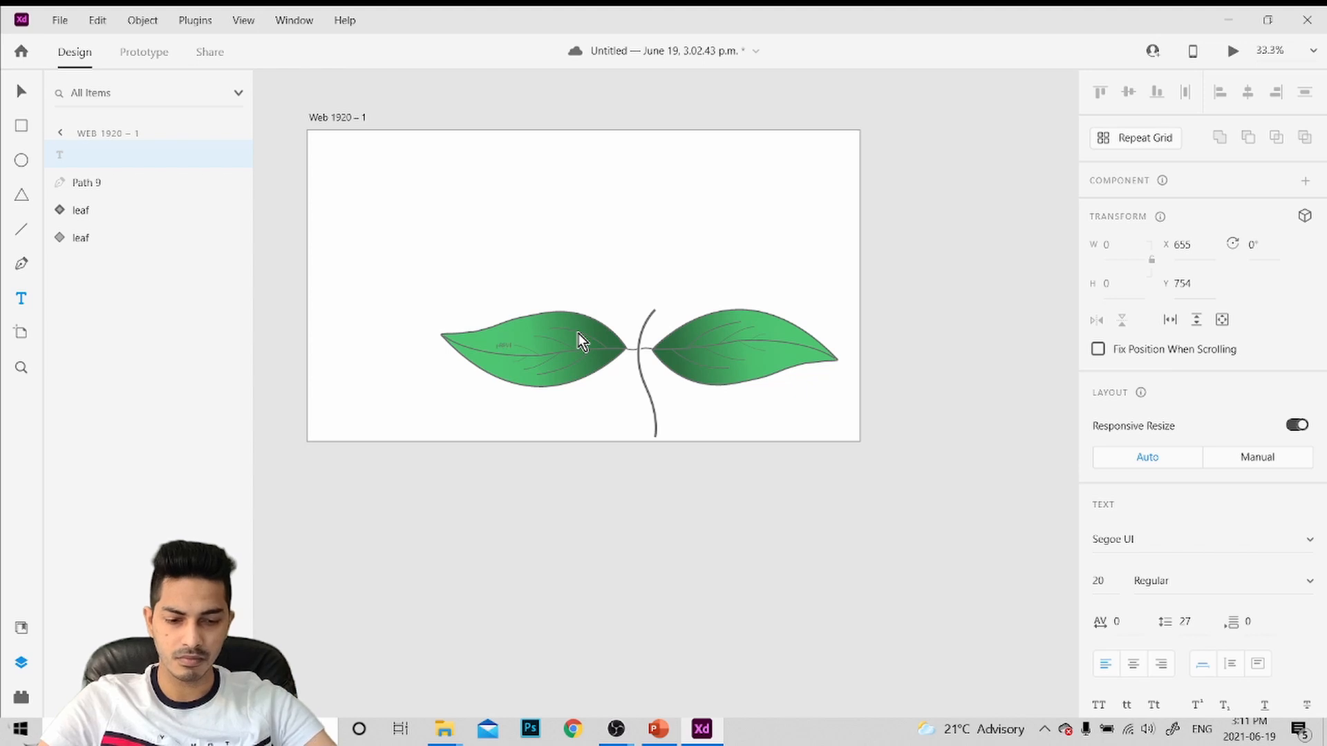
pyautogui.press('Escape')
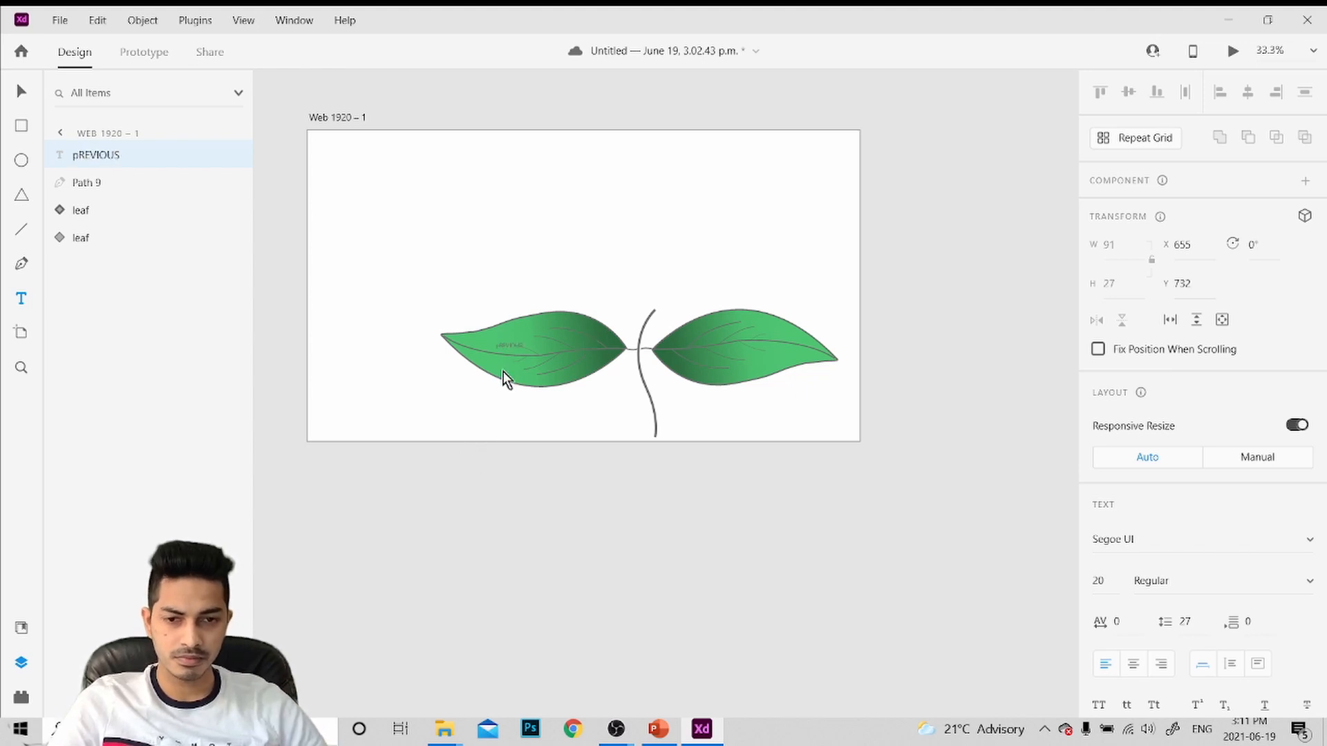
# Correct the label's first letter to a capital P so that it reads PREVIOUS
pyautogui.scroll(1, 509, 366)
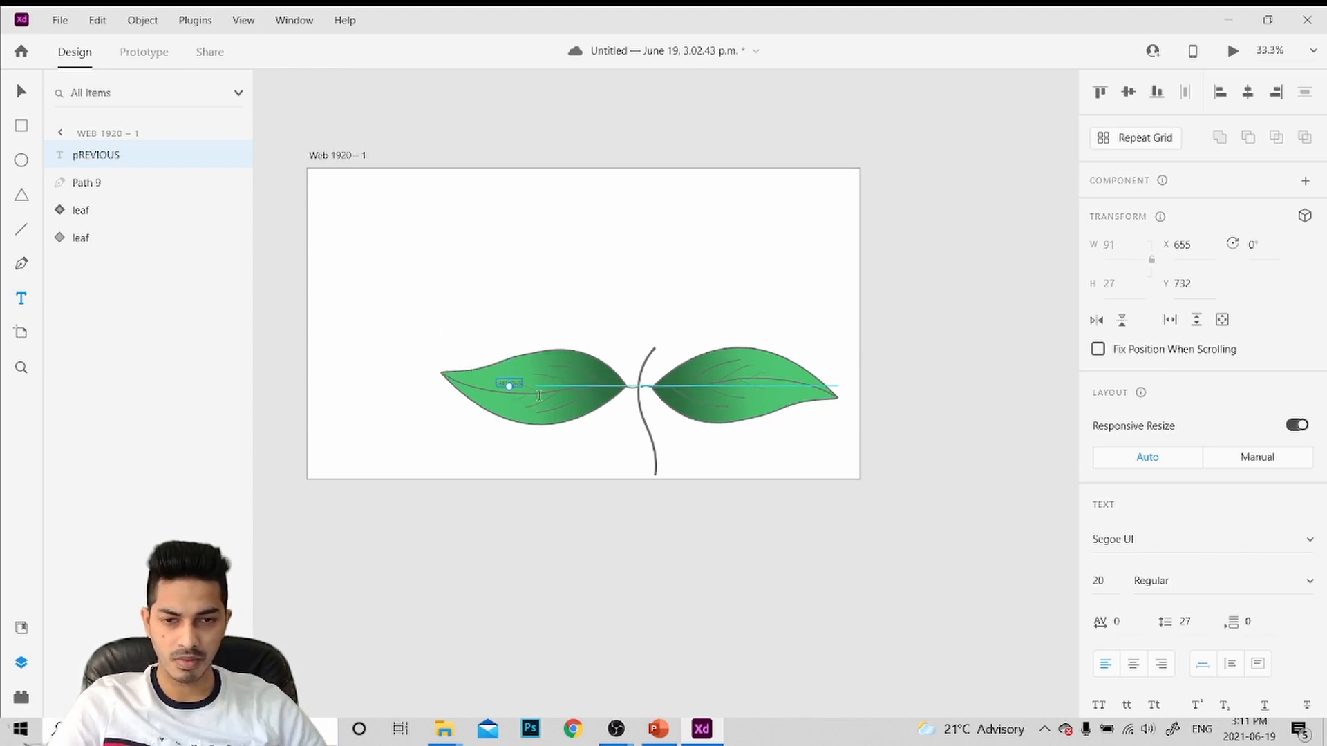
pyautogui.keyDown('ctrl'); pyautogui.scroll(5, 508, 385); pyautogui.keyUp('ctrl')
pyautogui.keyDown('ctrl'); pyautogui.scroll(2, 506, 389); pyautogui.keyUp('ctrl')
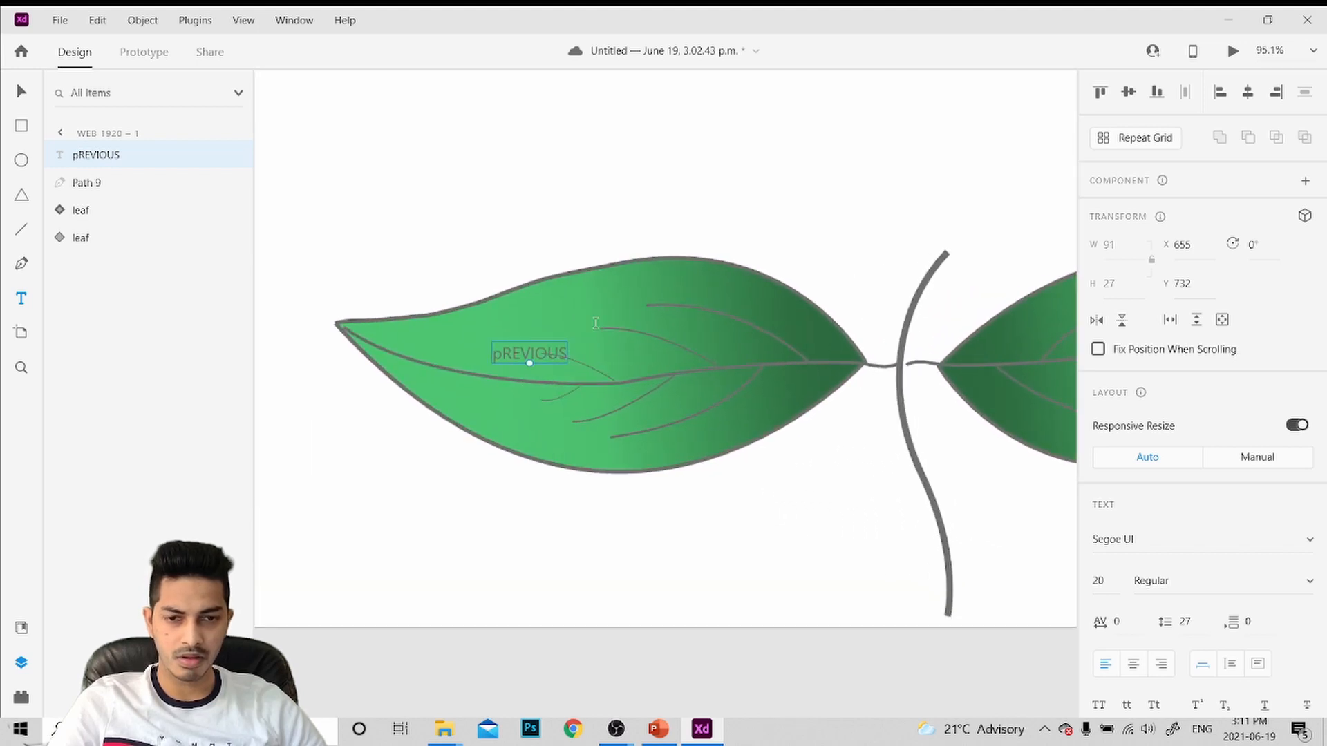
pyautogui.doubleClick(568, 349)
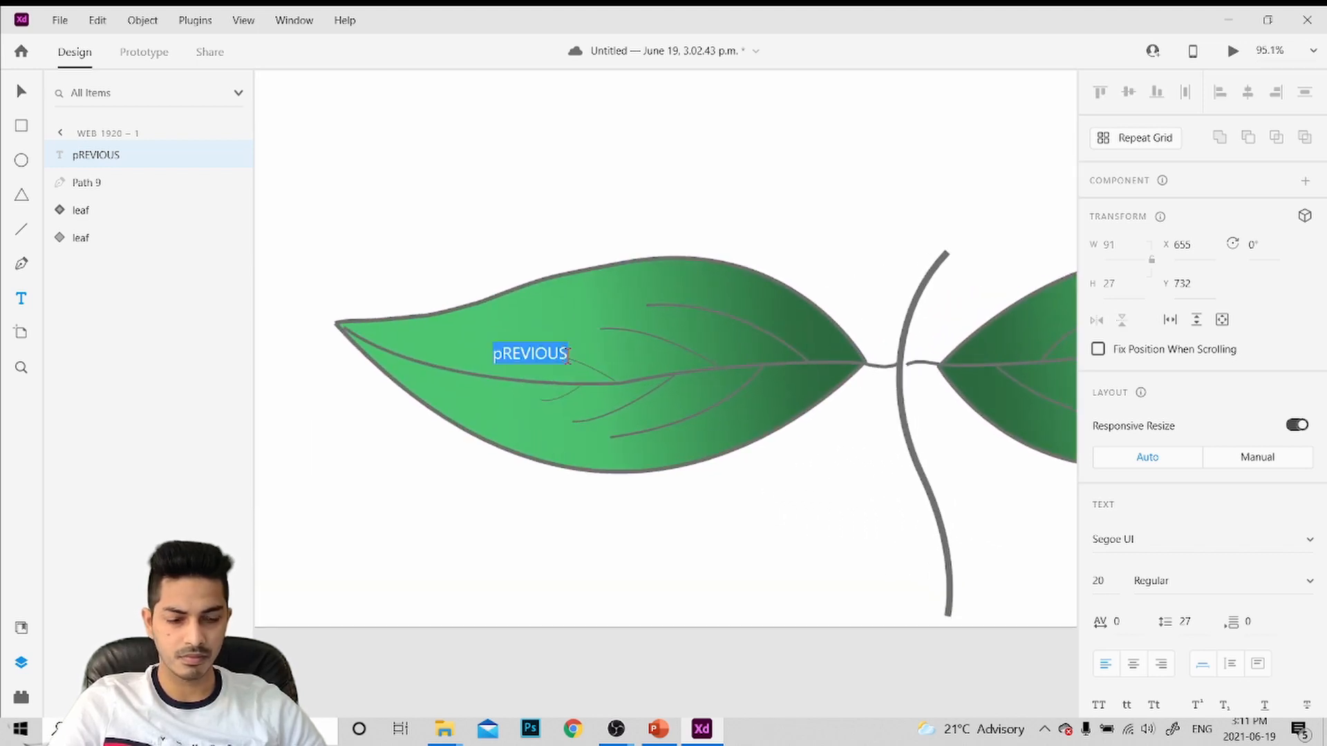
pyautogui.press('Home')
pyautogui.press('Delete')
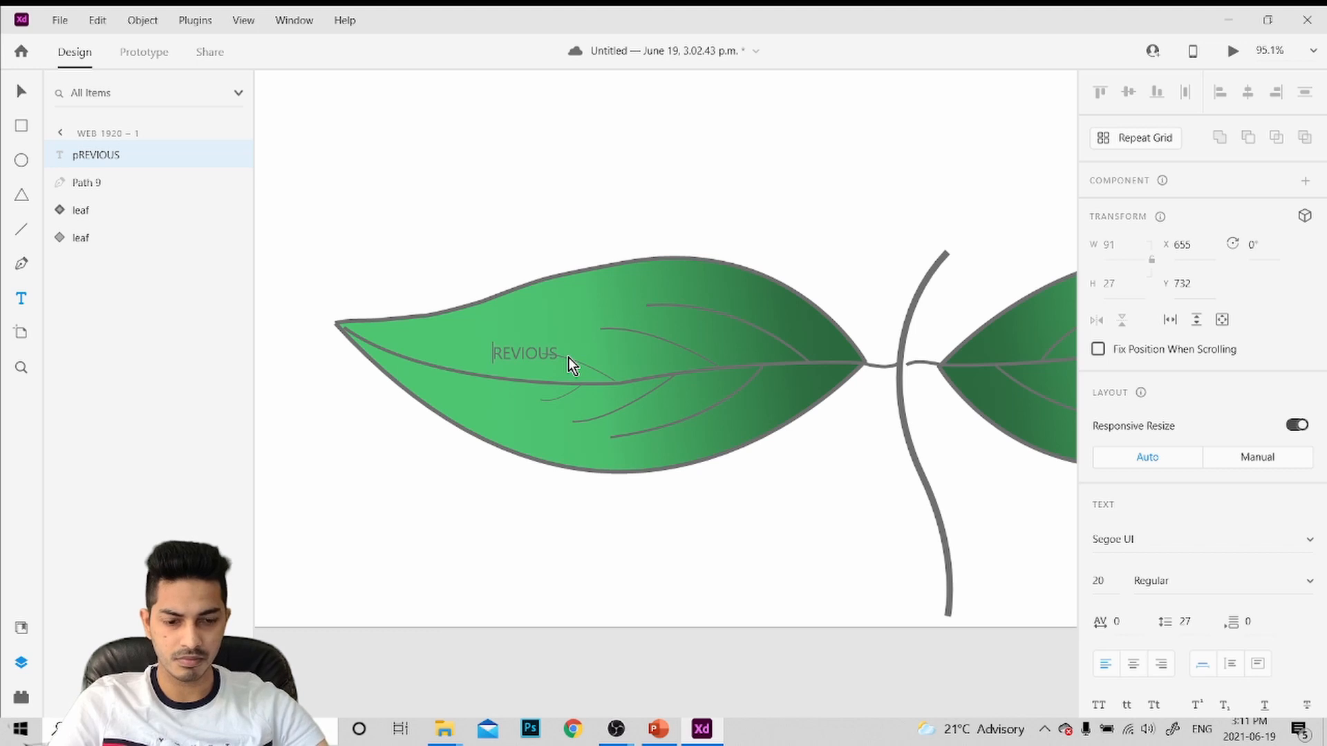
pyautogui.write('p')
pyautogui.press('BackSpace')
pyautogui.write('P')
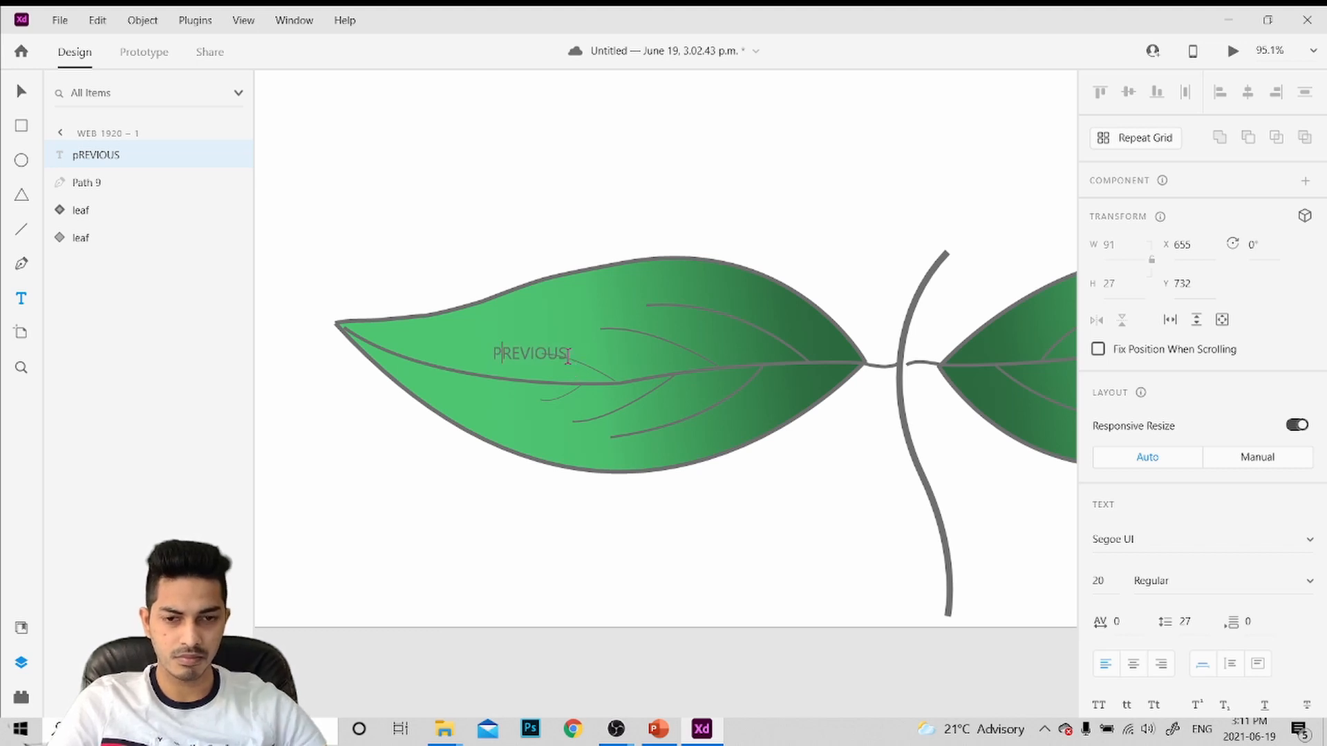
# Select the whole PREVIOUS text and enlarge its font size to 43
pyautogui.doubleClick(561, 354)
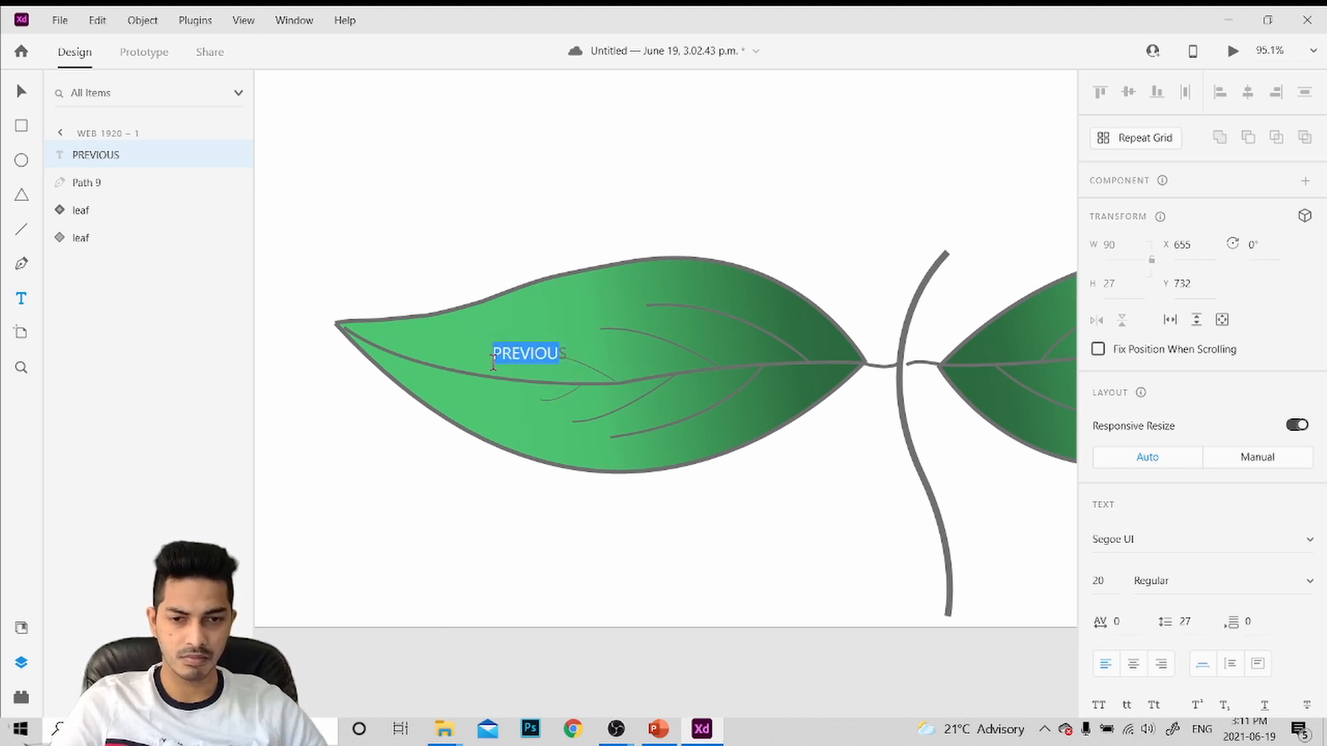
pyautogui.click(570, 356)
pyautogui.moveTo(570, 356); pyautogui.dragTo(491, 355)
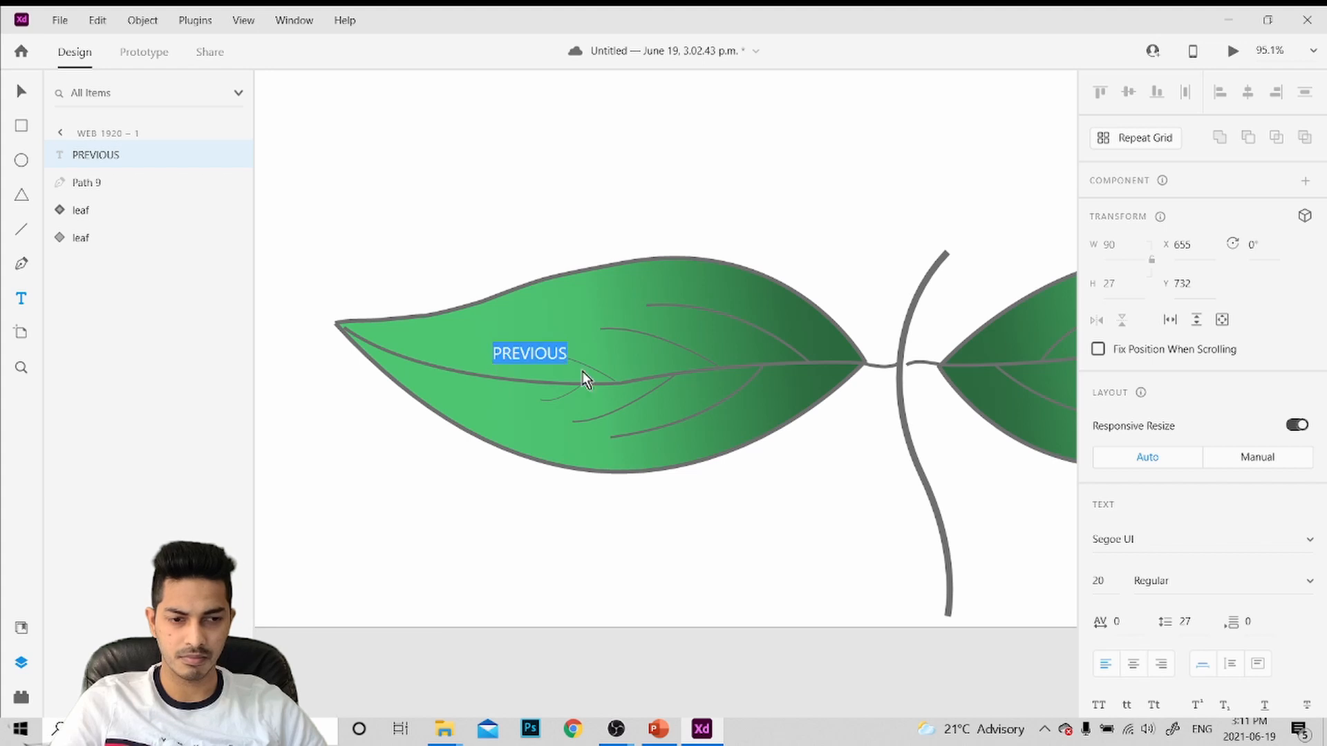
pyautogui.moveTo(1107, 580); pyautogui.dragTo(1116, 471)
# Try neighbouring fonts on the PREVIOUS label and set it to Simplified Arabic
pyautogui.click(1156, 541)
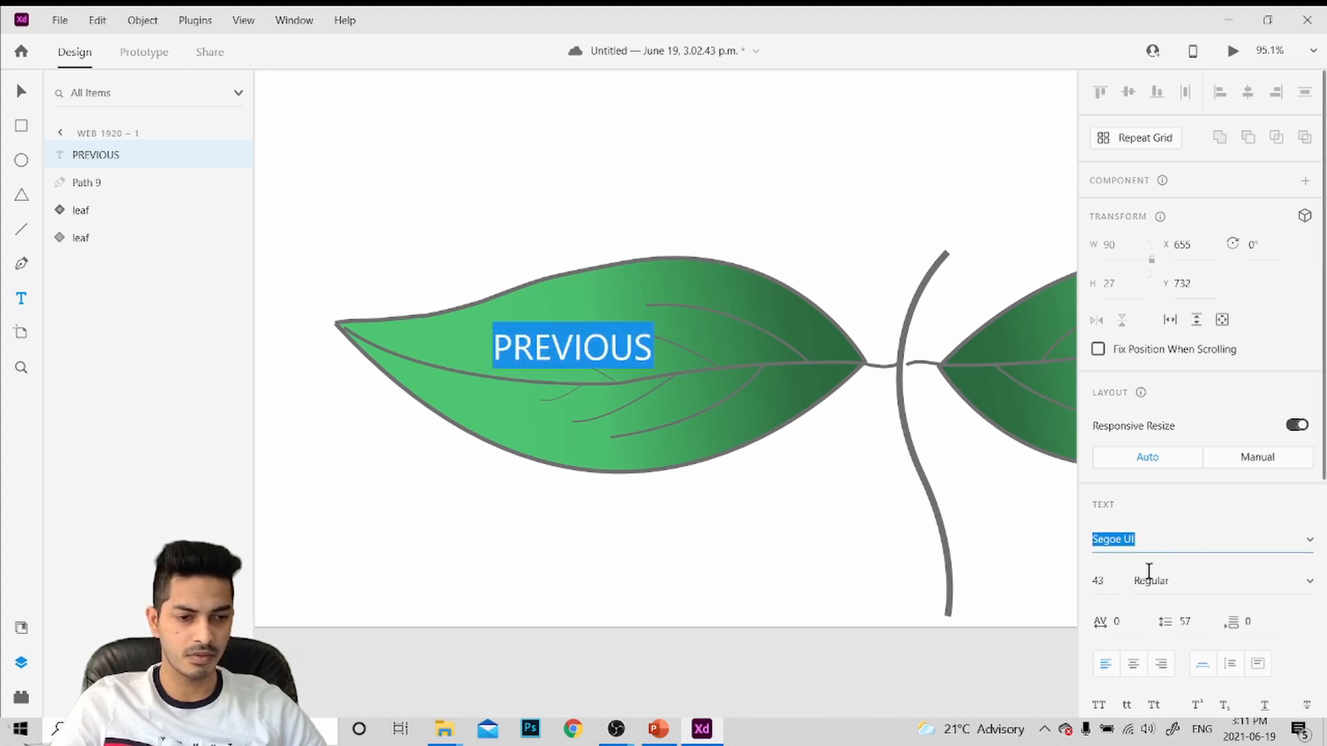
pyautogui.press('Down')
pyautogui.press('Up')
pyautogui.press('Up')
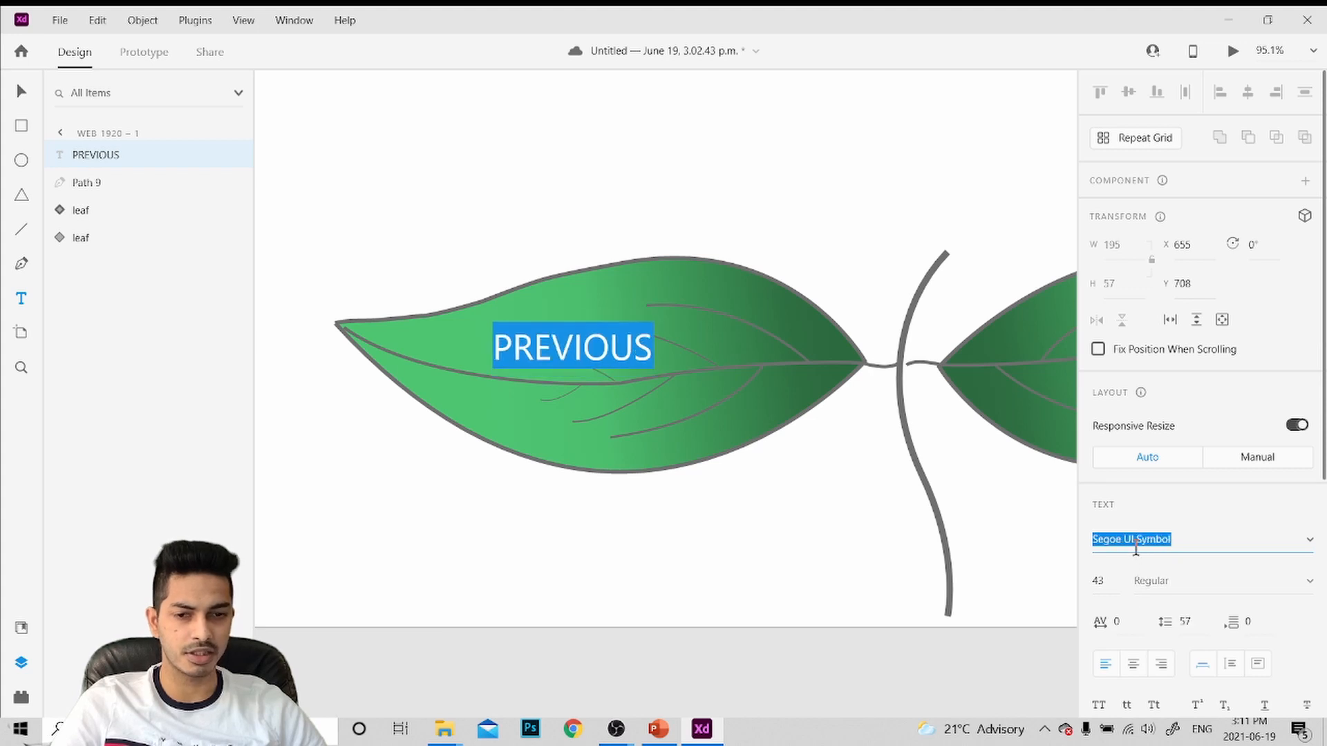
pyautogui.press('Down')
pyautogui.press('Down')
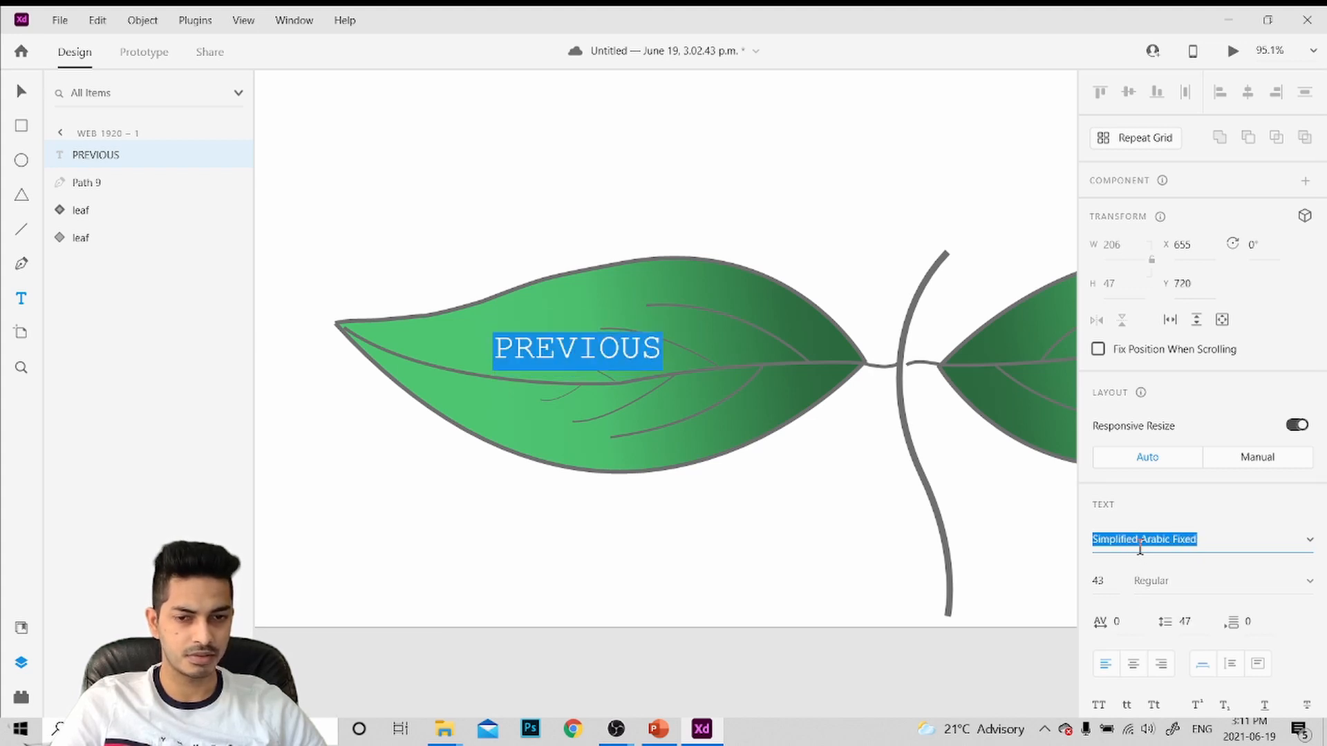
pyautogui.press('Down')
pyautogui.press('Down')
pyautogui.press('Up')
pyautogui.press('Up')
pyautogui.press('Up')
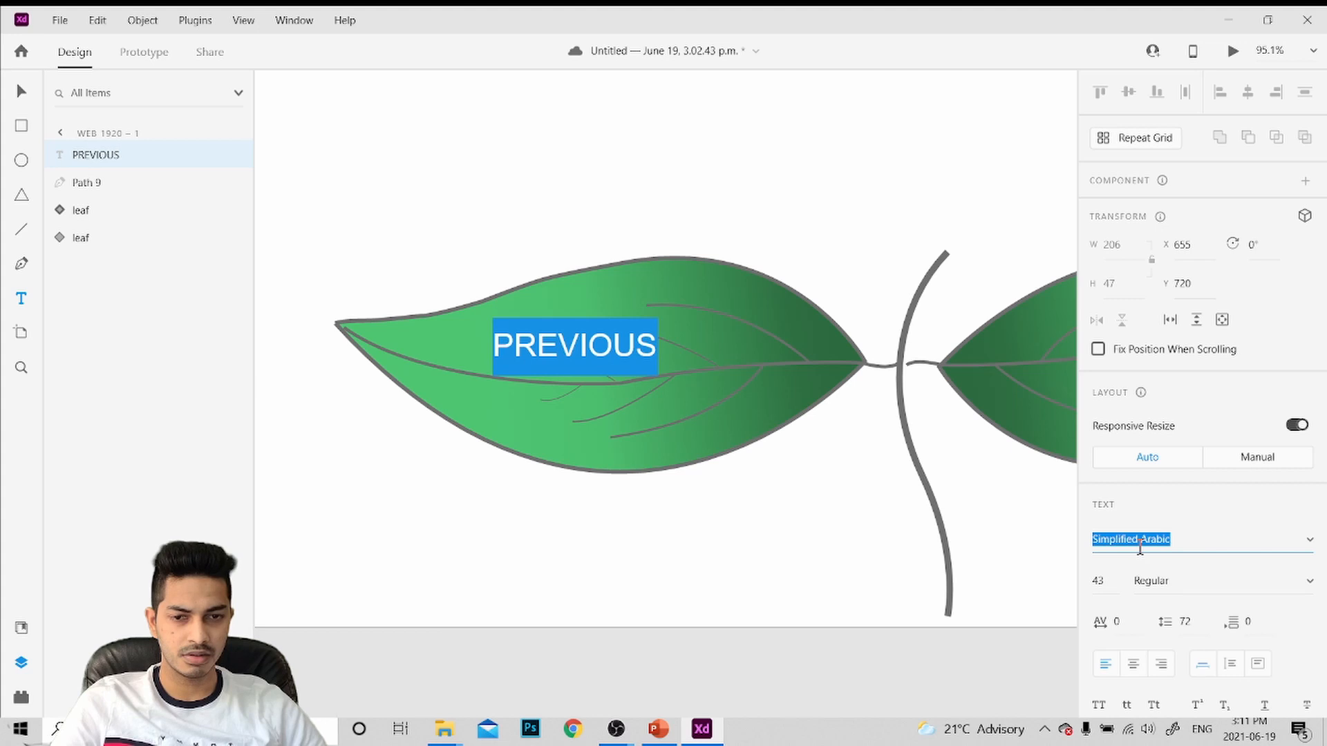
pyautogui.press('Escape')
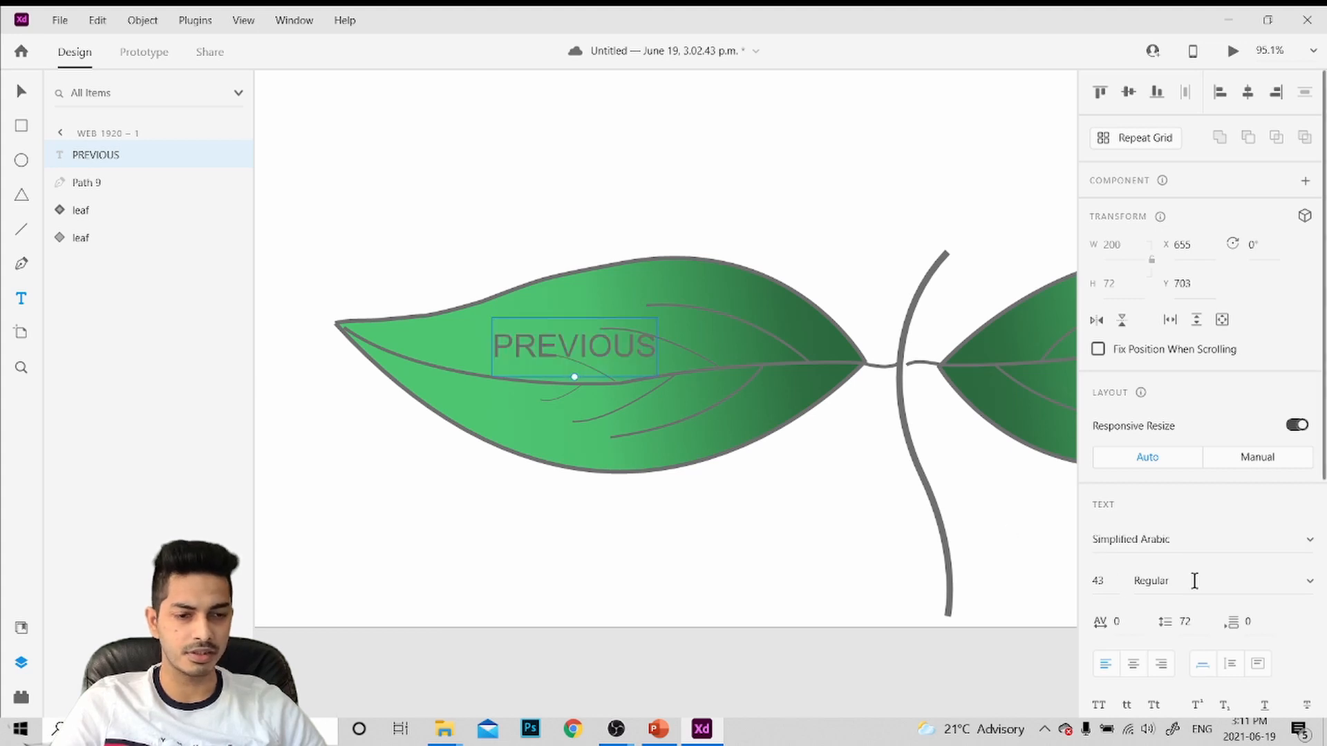
# Change the PREVIOUS label's fill colour to white and discard the stray empty text object
pyautogui.scroll(-4, 1131, 601)
pyautogui.click(1139, 606)
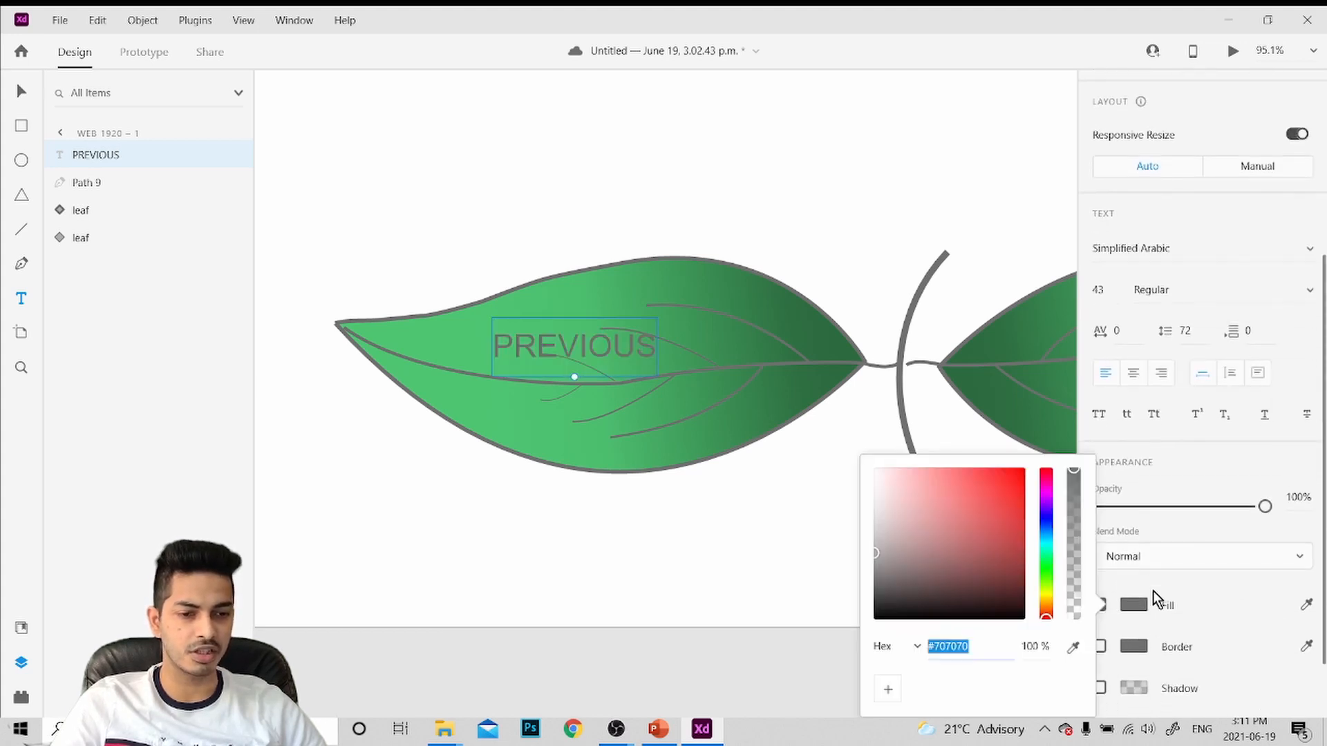
pyautogui.moveTo(941, 536); pyautogui.dragTo(847, 465)
pyautogui.click(785, 255)
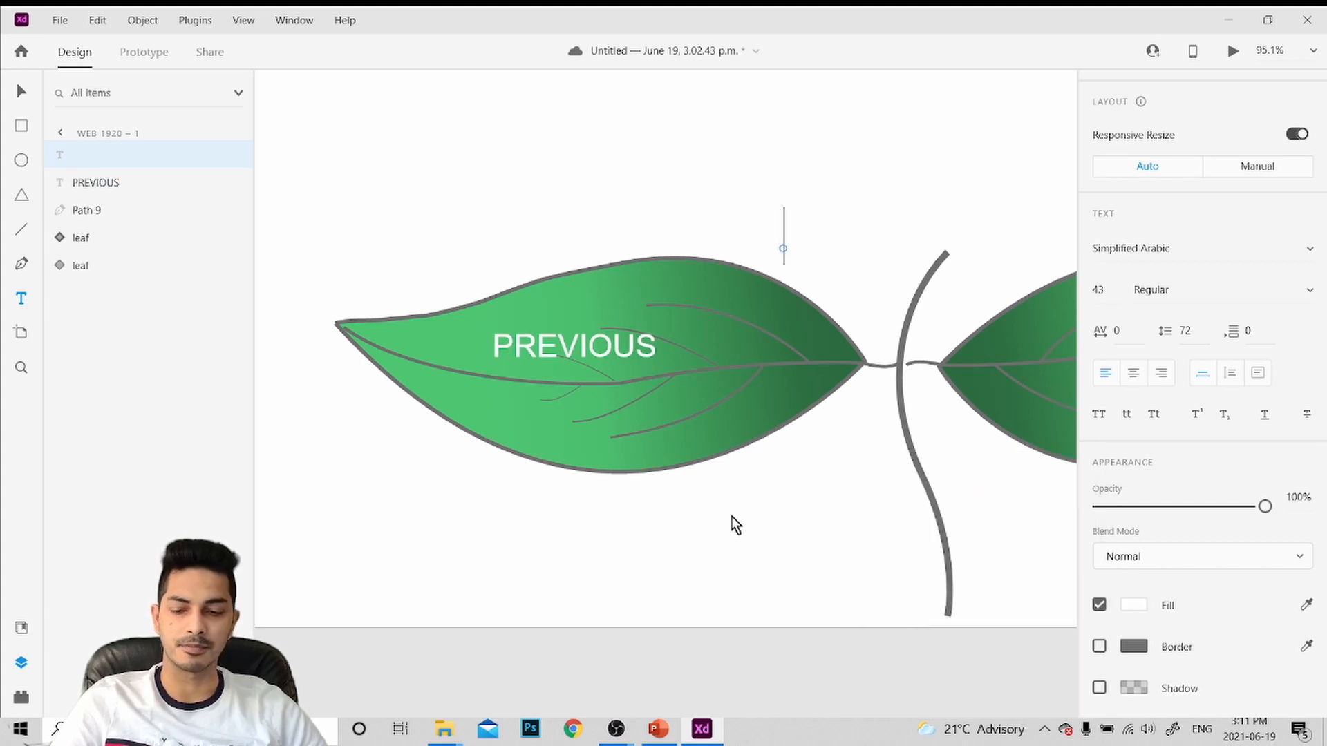
pyautogui.hotkey('ctrl', 'z')
# Duplicate the PREVIOUS label onto the leaf right of the stem, aligned at the same height as the original
pyautogui.hscroll(-1, 825, 559)
pyautogui.hscroll(2, 821, 561)
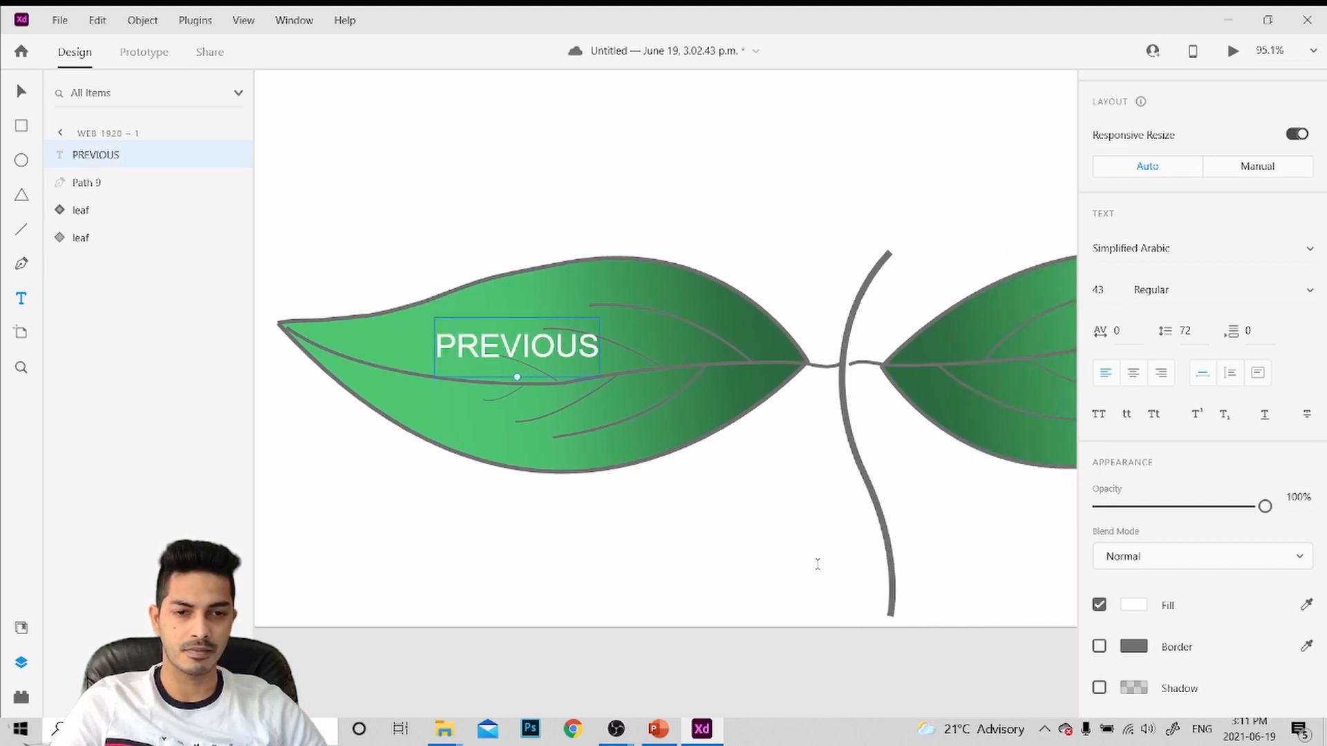
pyautogui.scroll(-3, 820, 561)
pyautogui.scroll(-3, 991, 573)
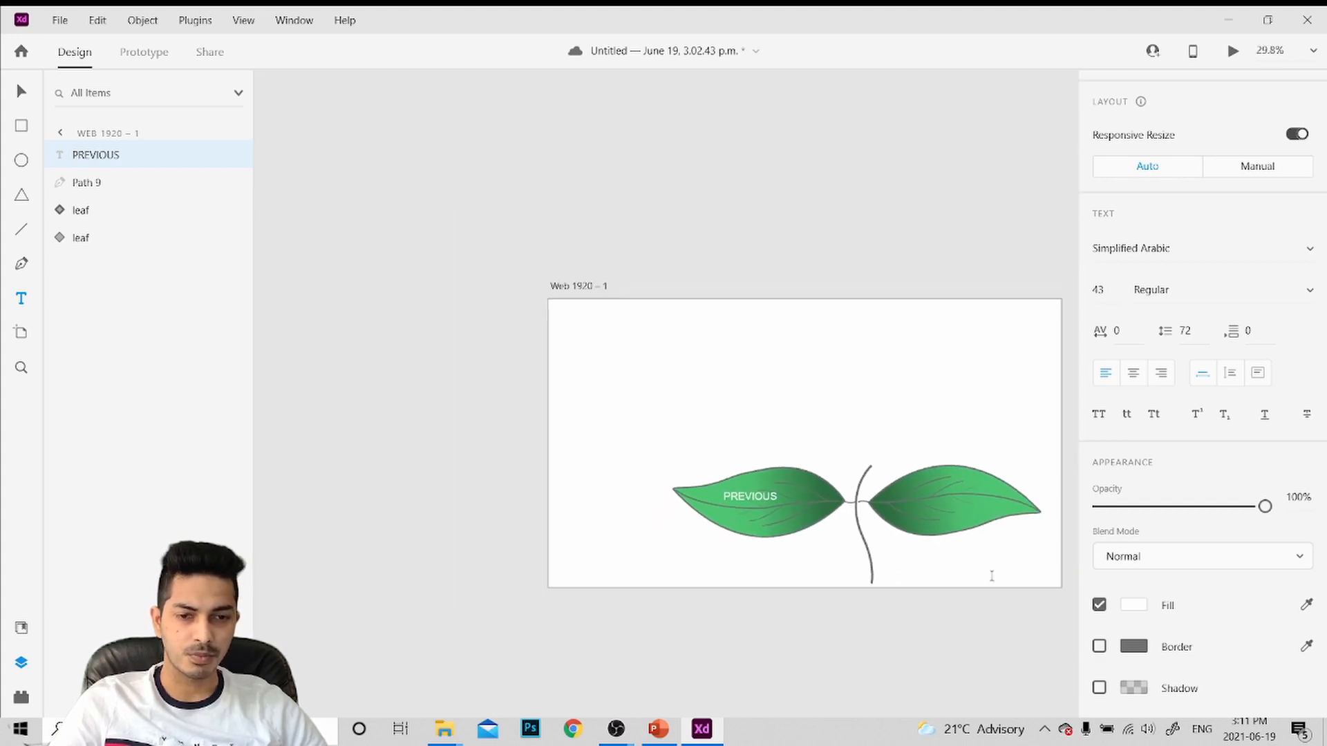
pyautogui.scroll(4, 991, 576)
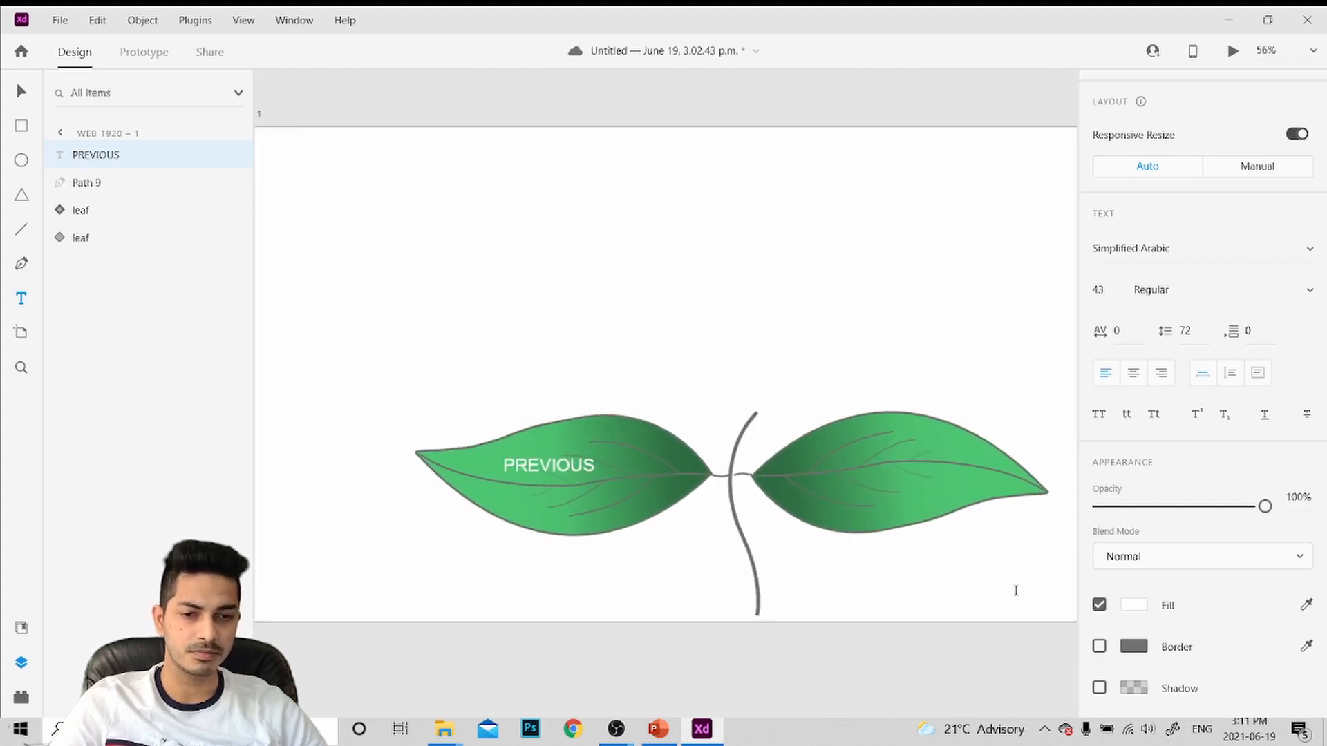
pyautogui.scroll(2, 1015, 591)
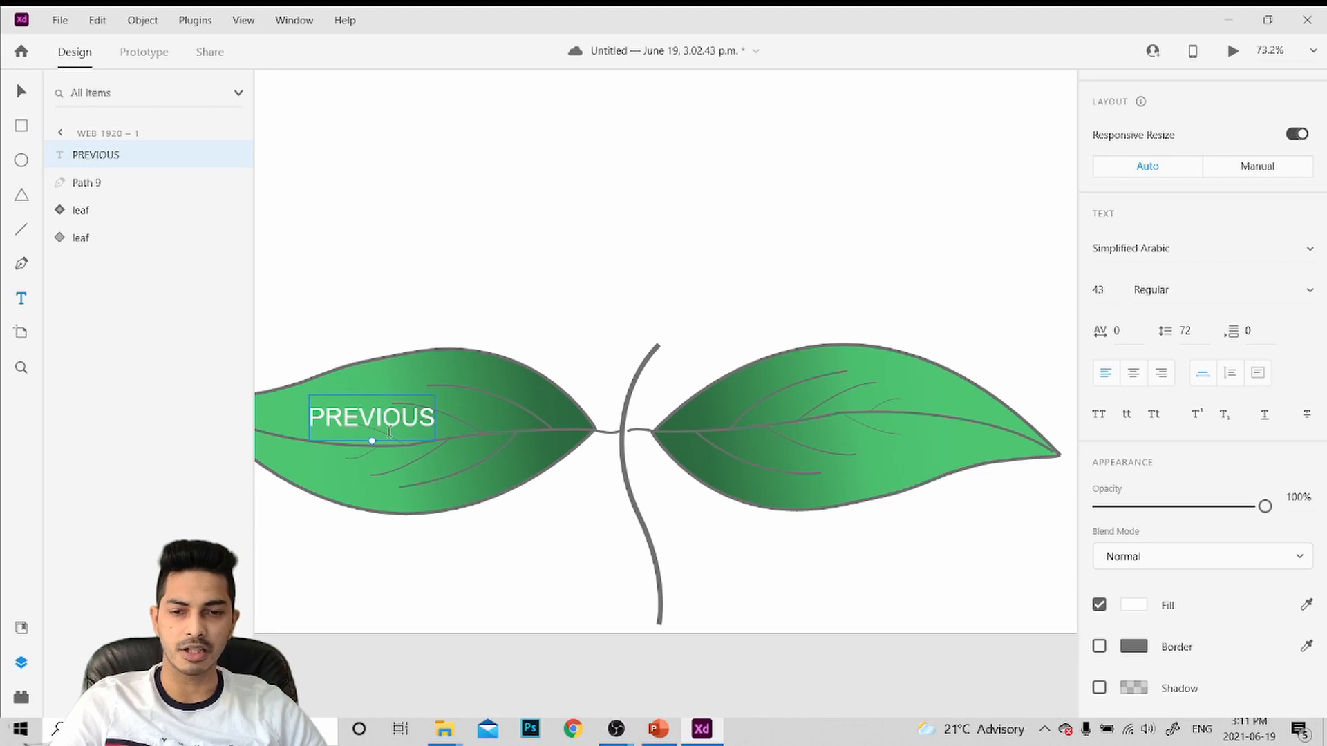
pyautogui.press('v')
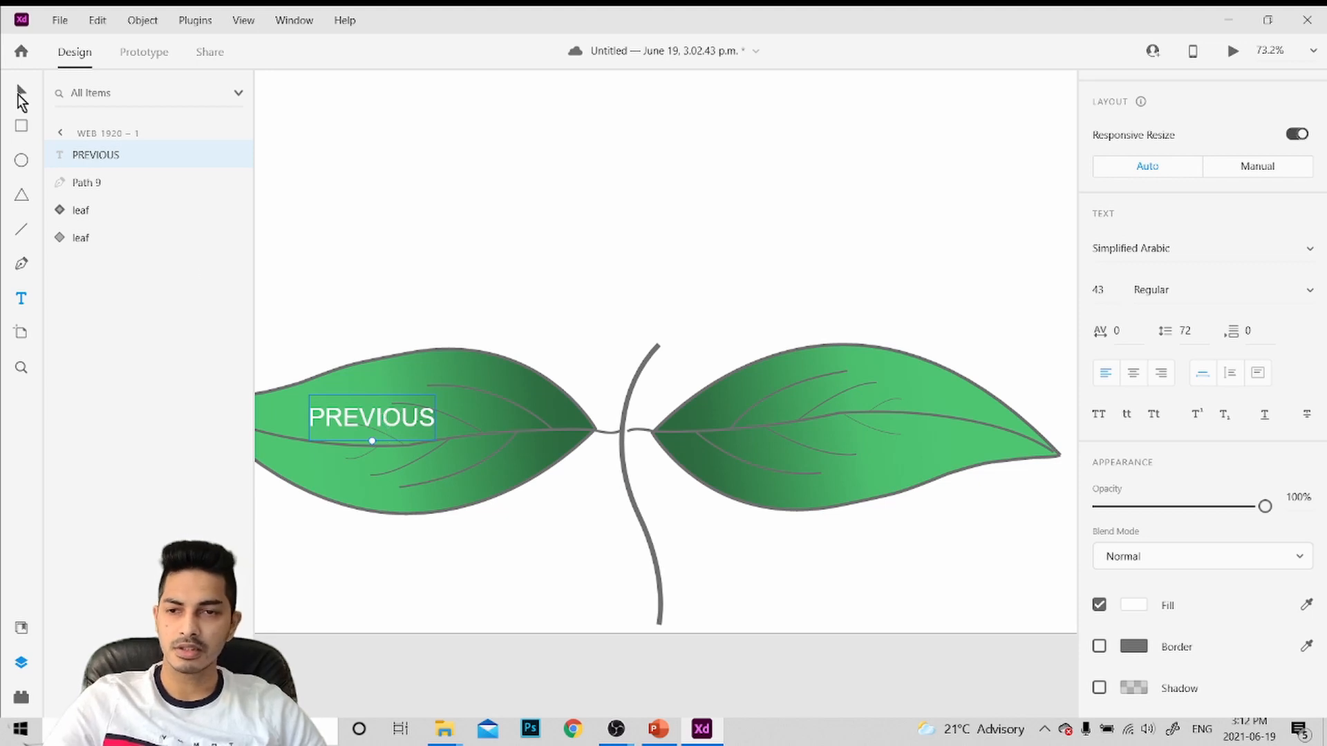
pyautogui.press('alt')
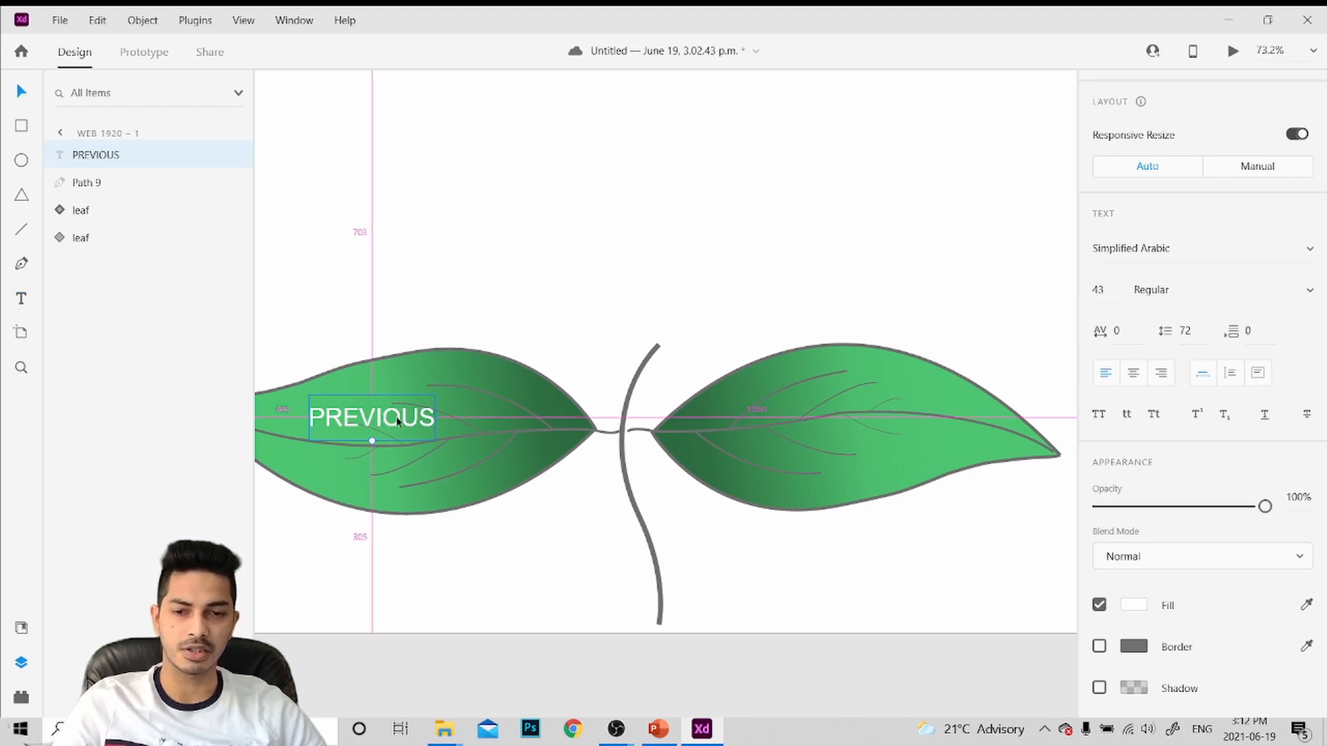
pyautogui.moveTo(397, 420); pyautogui.dragTo(874, 420)
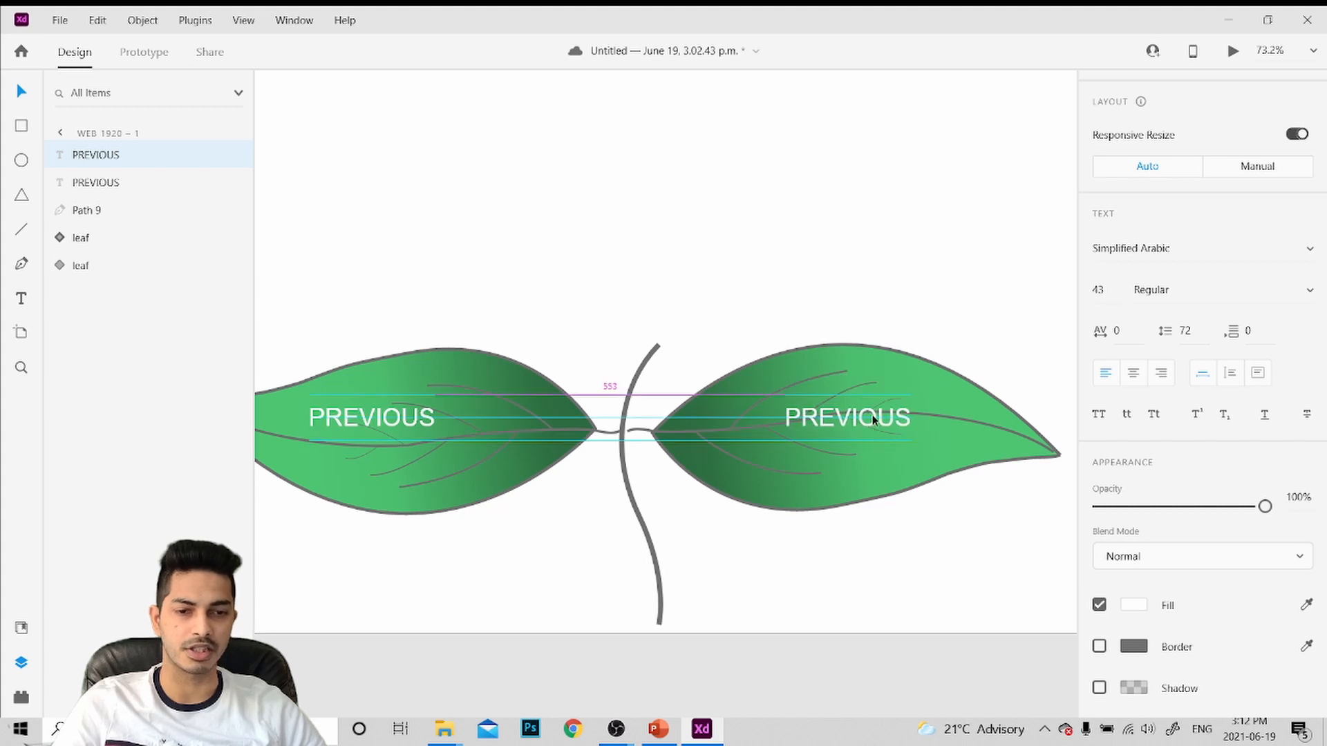
# Replace the duplicated label's text on the leaf right of the stem with NEXT
pyautogui.doubleClick(853, 420)
pyautogui.click(901, 424)
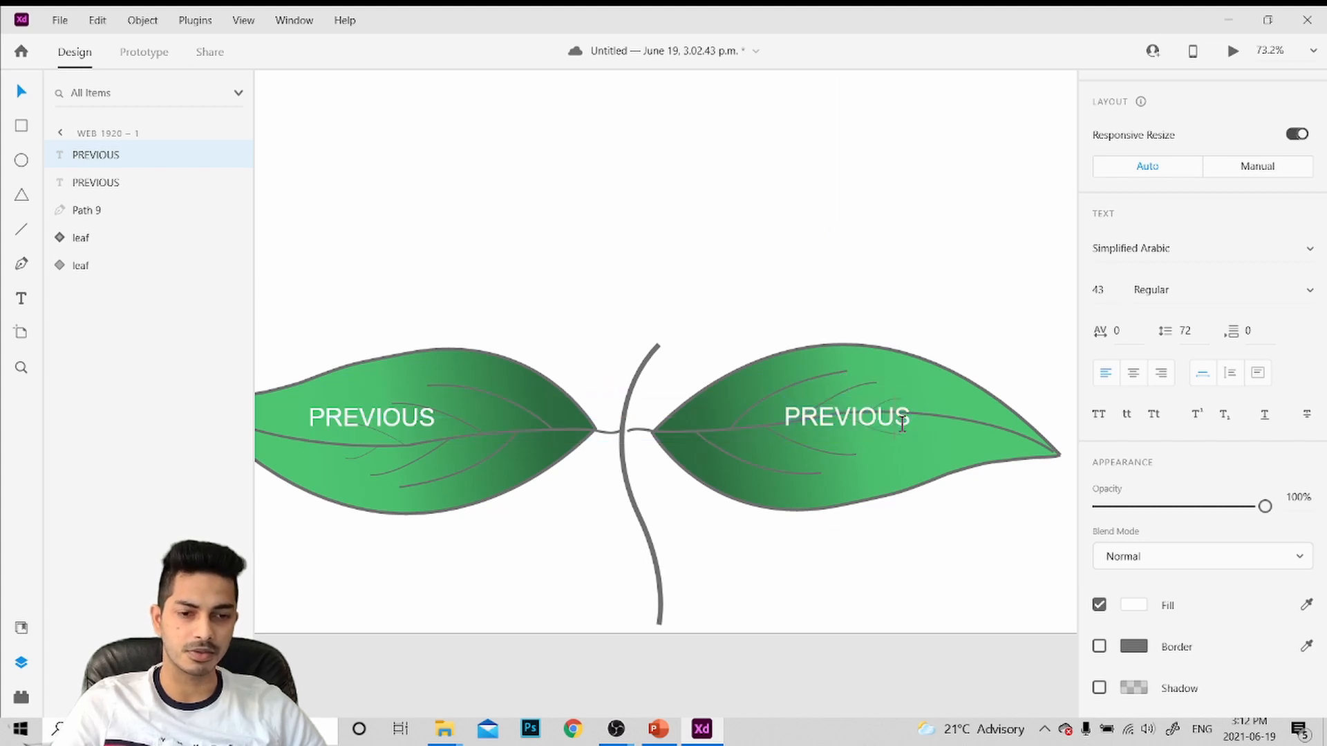
pyautogui.moveTo(907, 423); pyautogui.dragTo(789, 420)
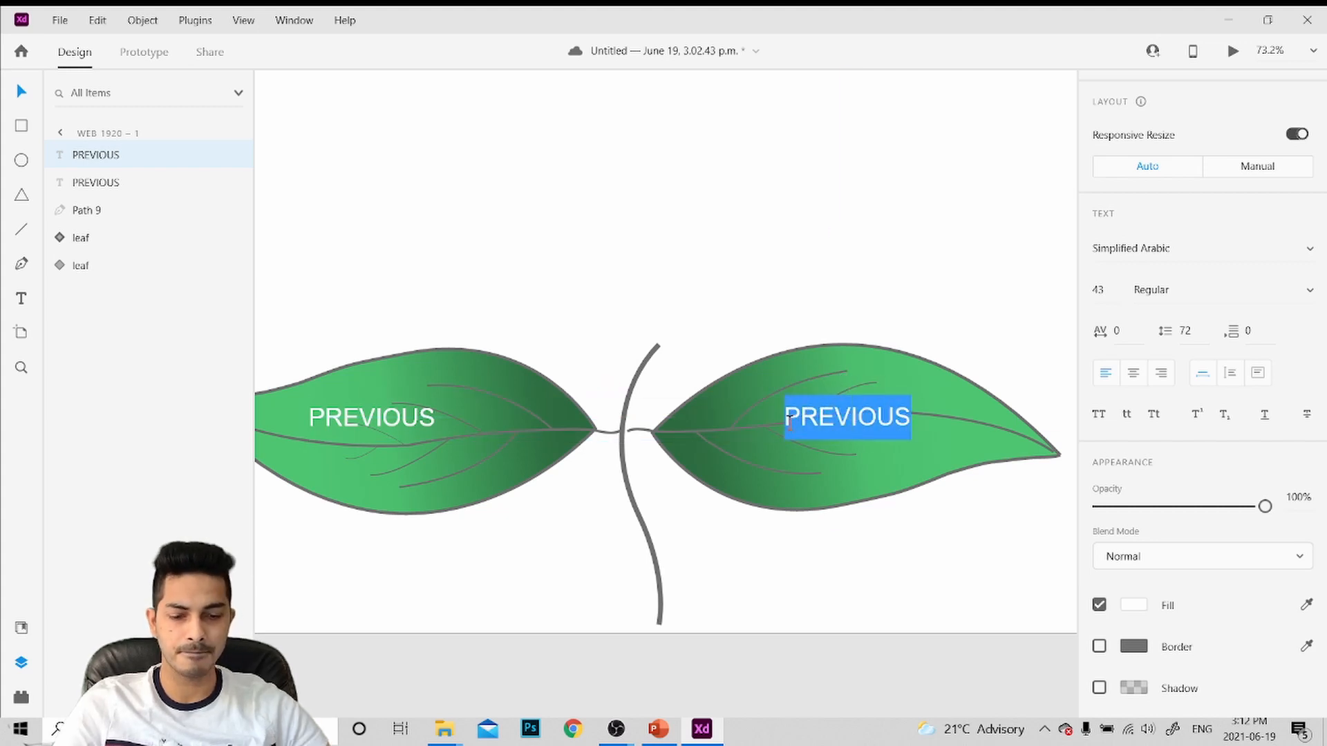
pyautogui.write('nEX')
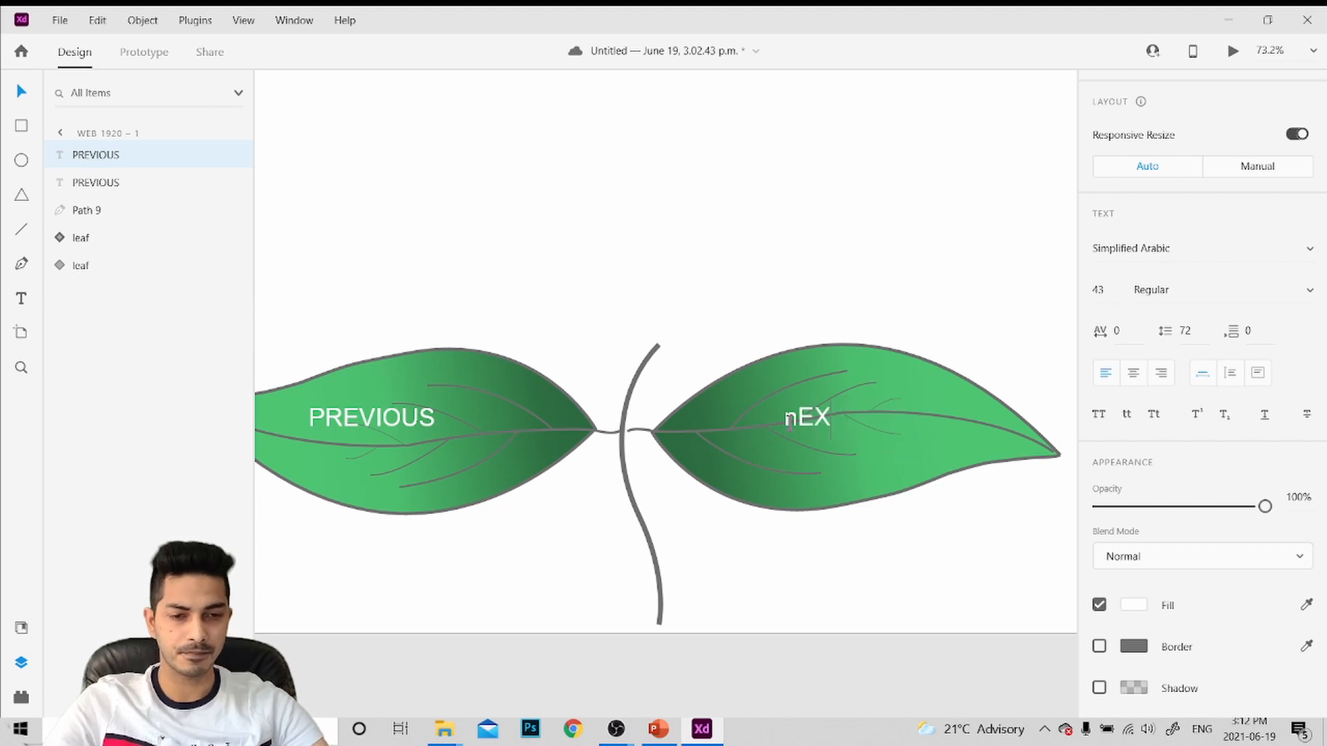
pyautogui.press('BackSpace')
pyautogui.press('BackSpace')
pyautogui.write('NR')
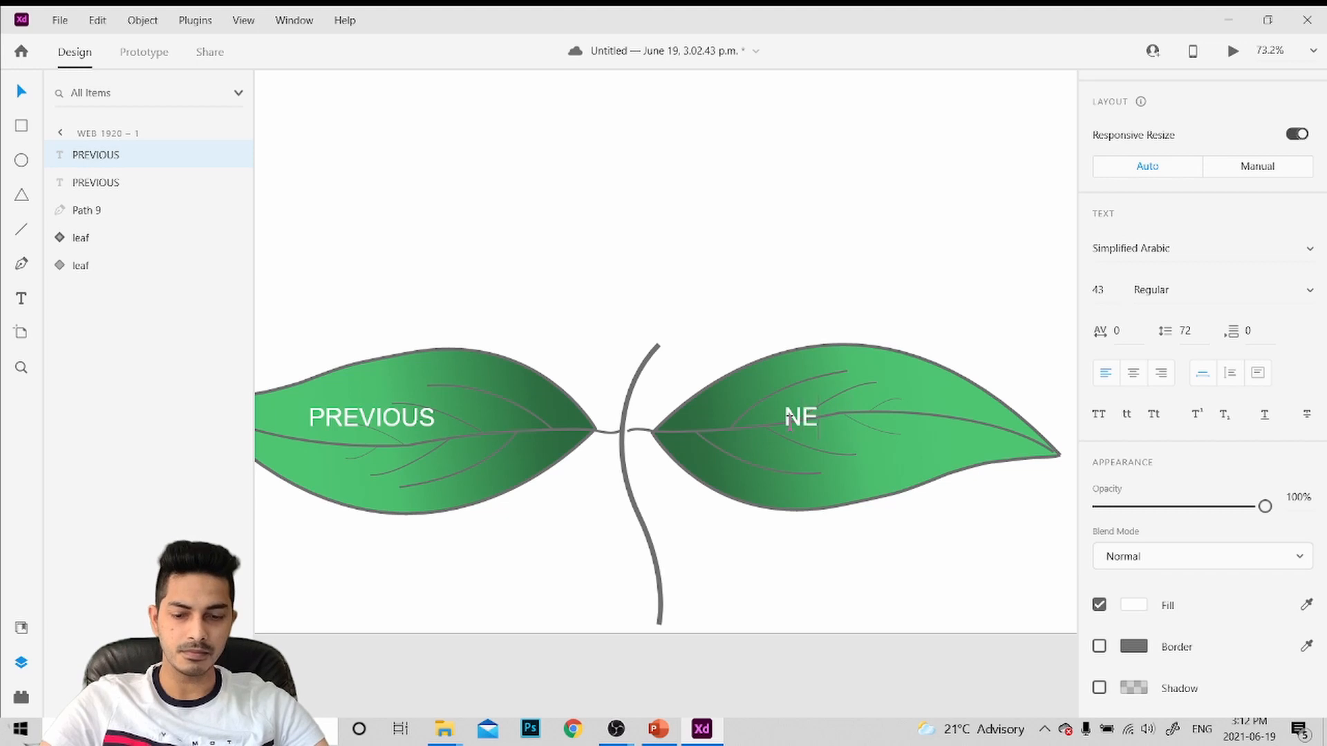
pyautogui.click(721, 262)
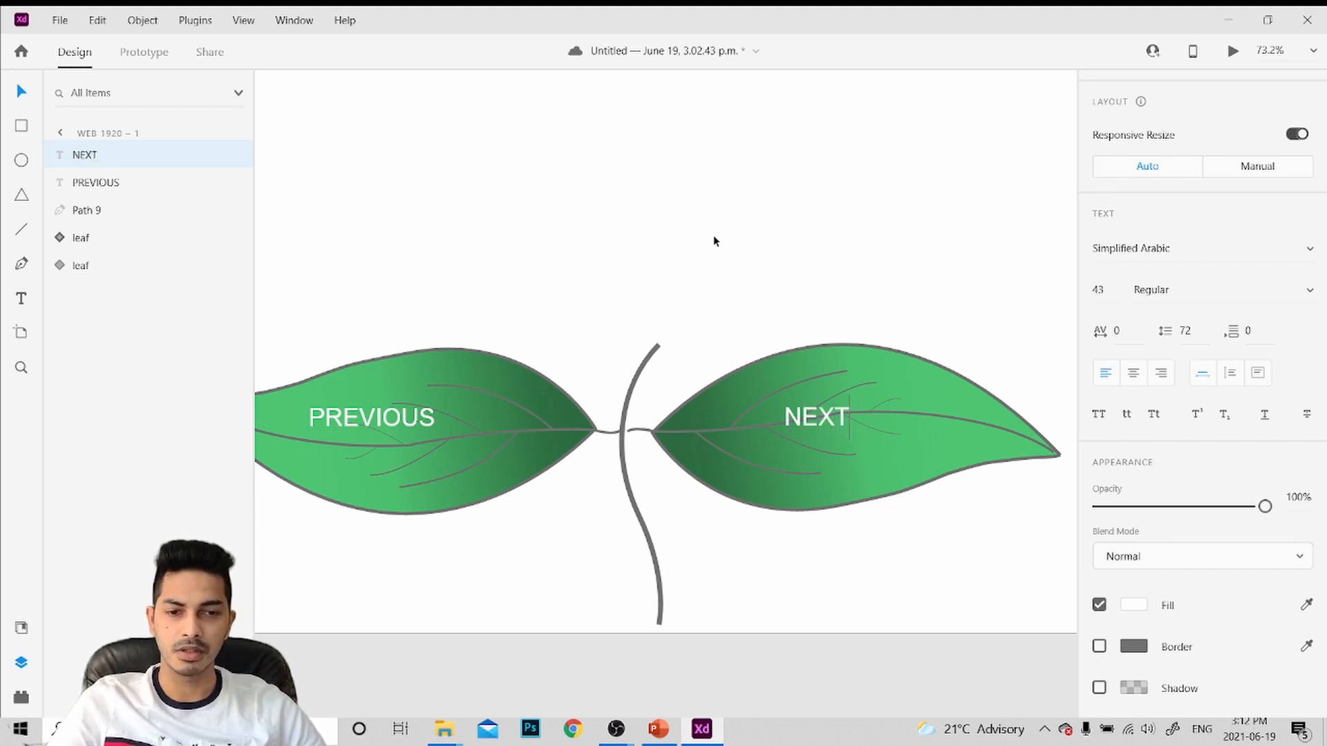
# Enlarge the NEXT label's font size to 56 and the PREVIOUS label's font size to 55
pyautogui.scroll(-2, 1161, 627)
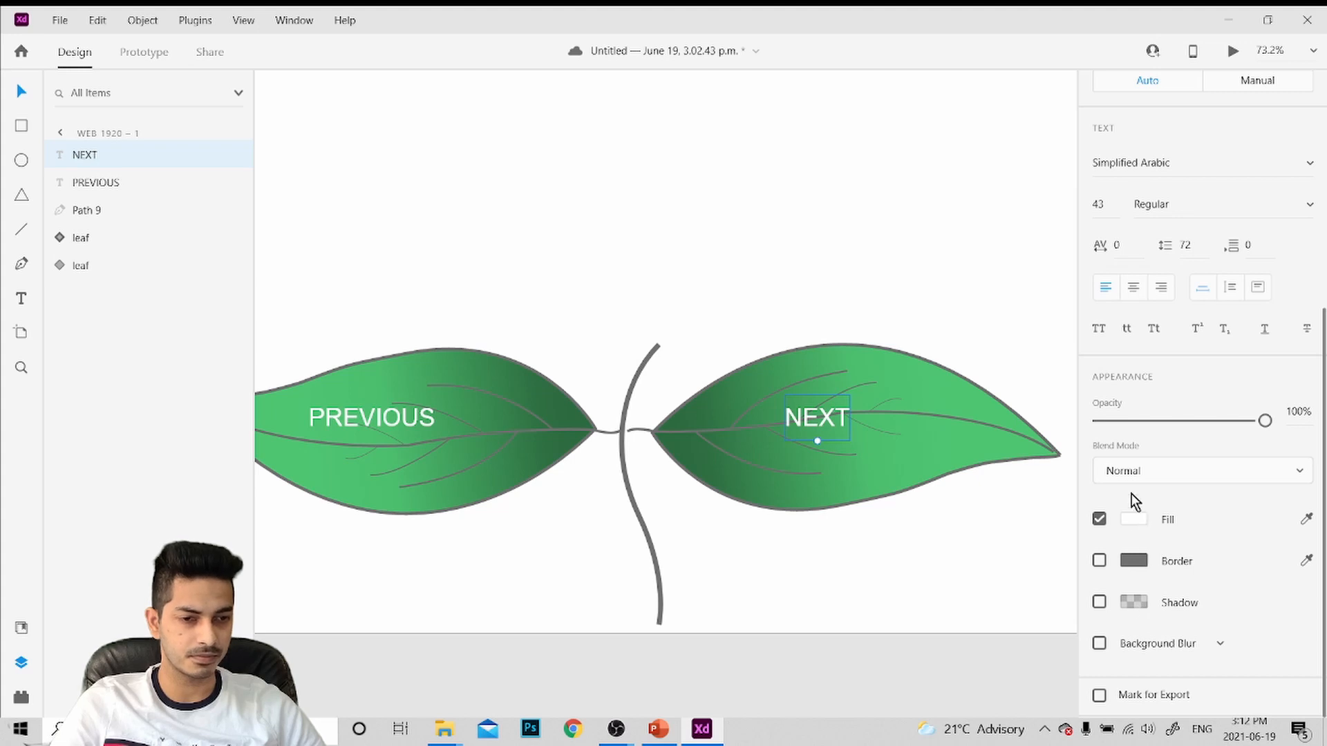
pyautogui.scroll(5, 1102, 436)
pyautogui.moveTo(1101, 405); pyautogui.dragTo(1100, 332)
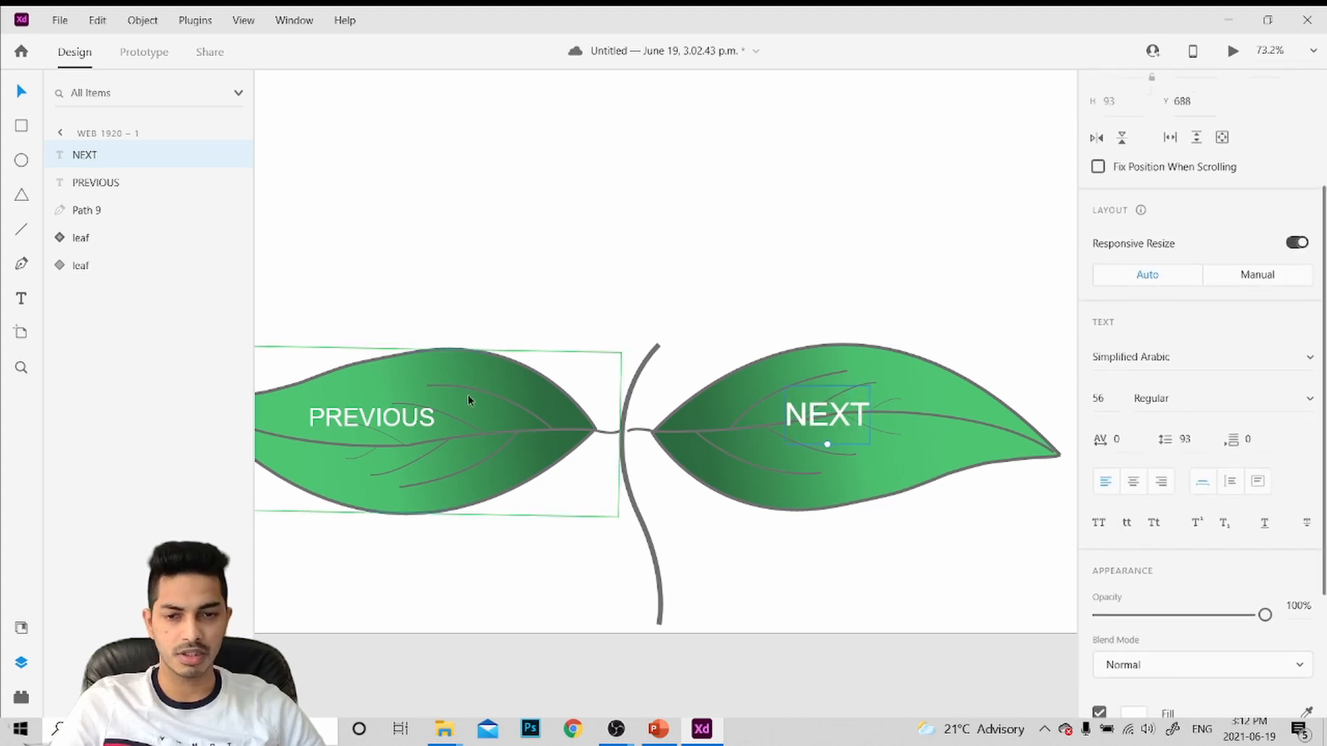
pyautogui.click(358, 420)
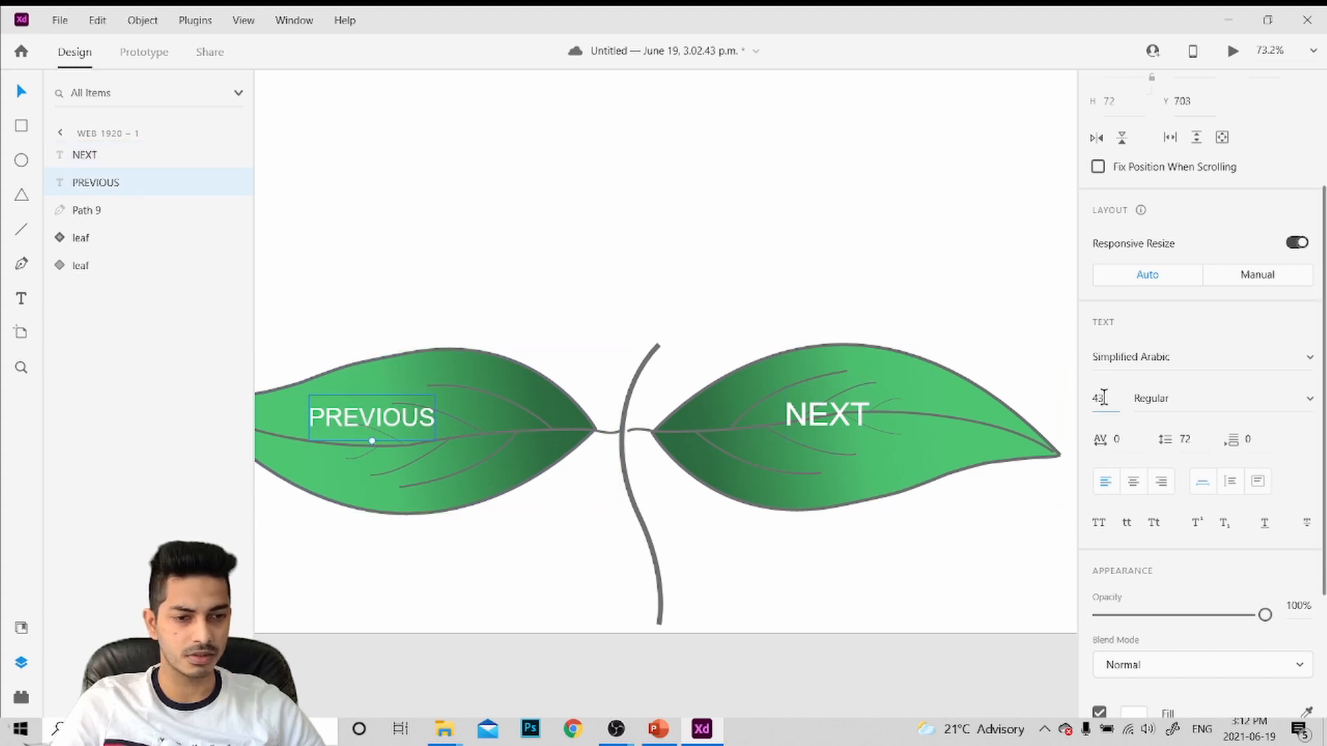
pyautogui.moveTo(1104, 398); pyautogui.dragTo(1107, 345)
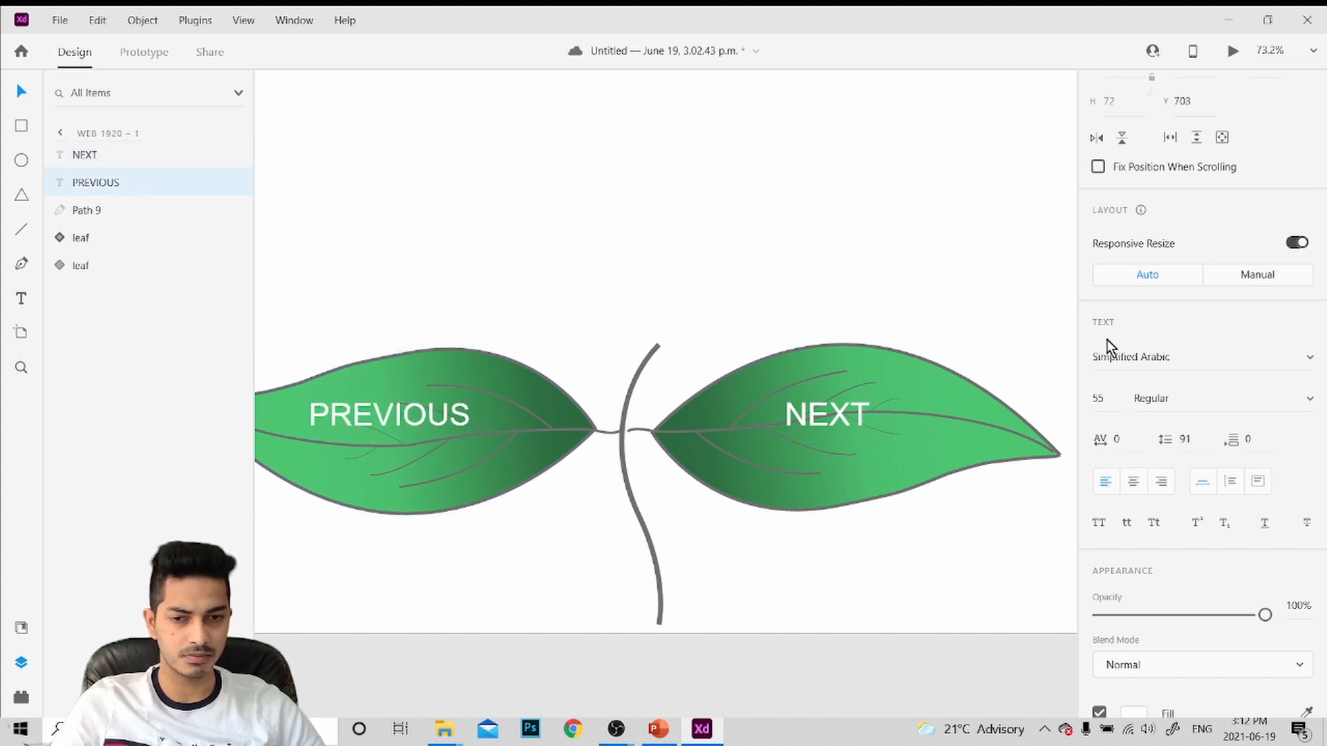
# Shift the NEXT and PREVIOUS labels slightly rightward on their leaves, keeping their heights
pyautogui.moveTo(827, 413); pyautogui.dragTo(862, 413)
pyautogui.moveTo(394, 417); pyautogui.dragTo(420, 418)
pyautogui.click(524, 209)
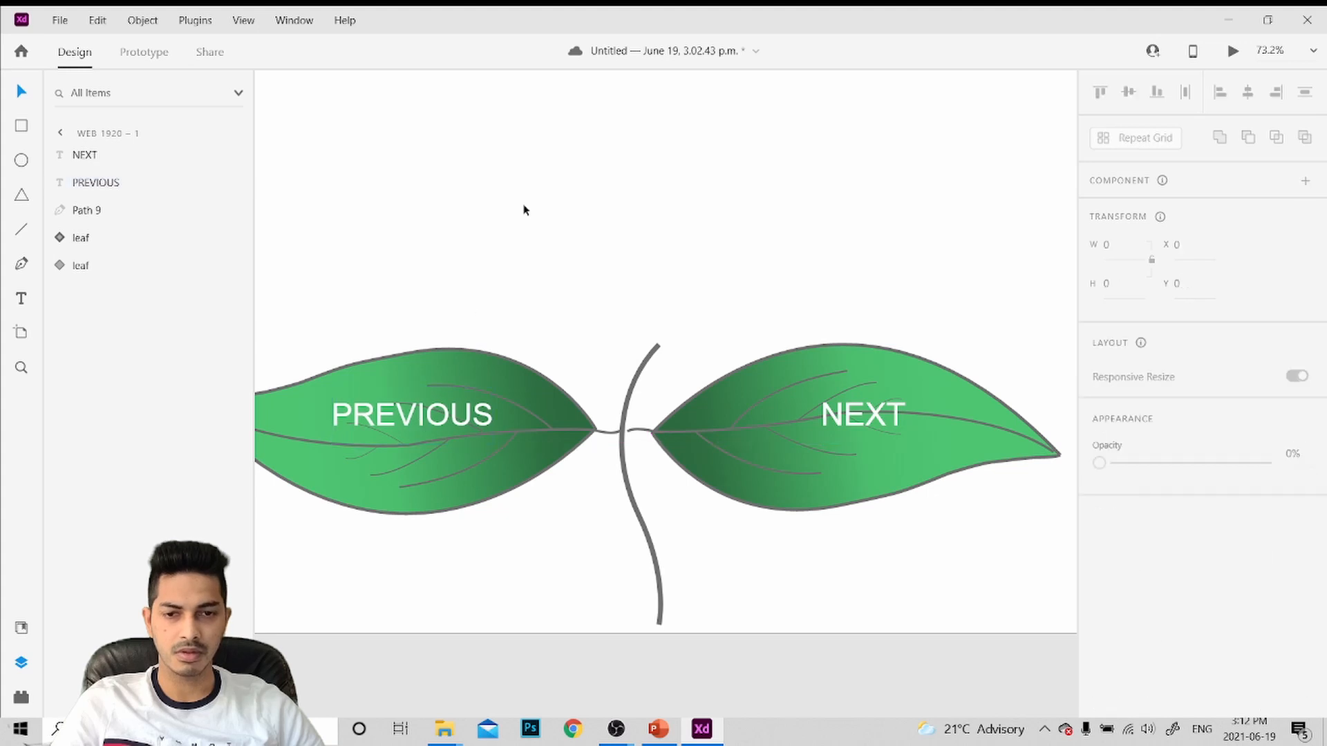
# Combine the PREVIOUS label and the leaf beneath it into one component
pyautogui.keyDown('ctrl'); pyautogui.scroll(-2, 578, 245); pyautogui.keyUp('ctrl')
pyautogui.keyDown('ctrl'); pyautogui.scroll(-2, 463, 188); pyautogui.keyUp('ctrl')
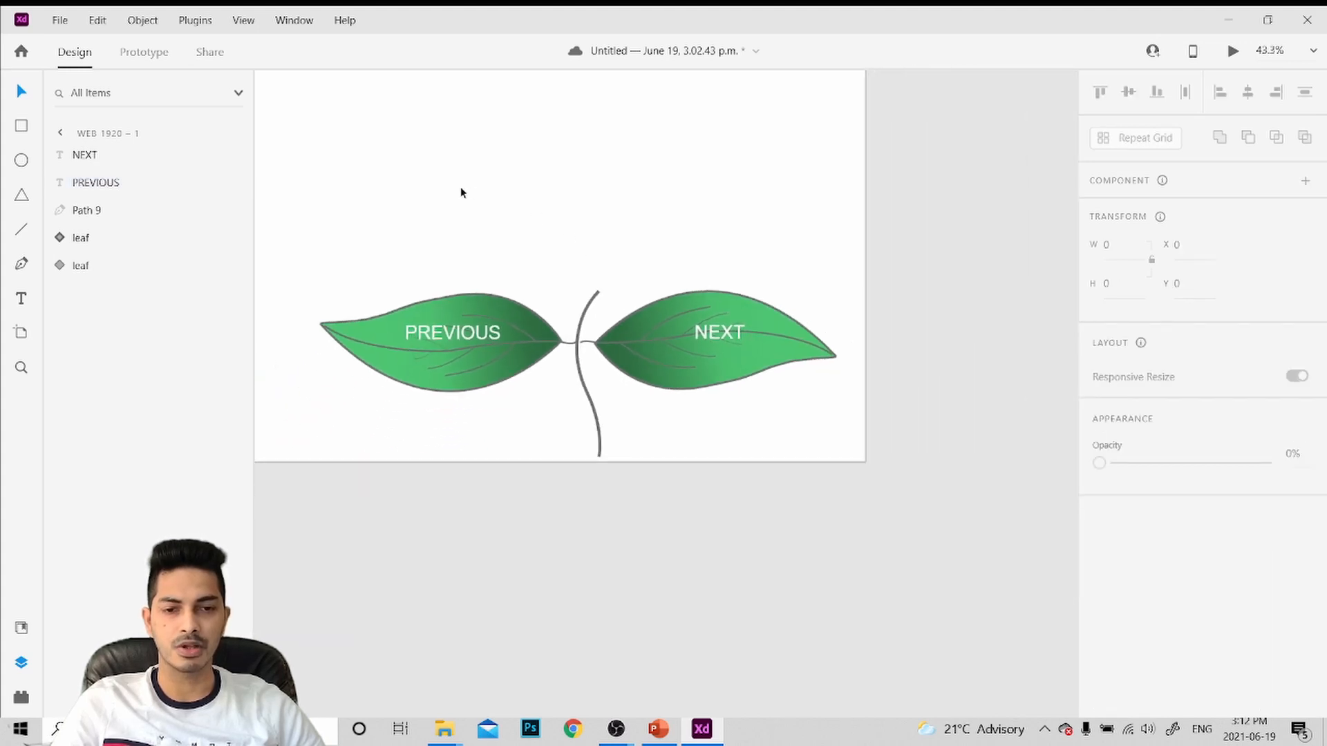
pyautogui.scroll(3, 427, 196)
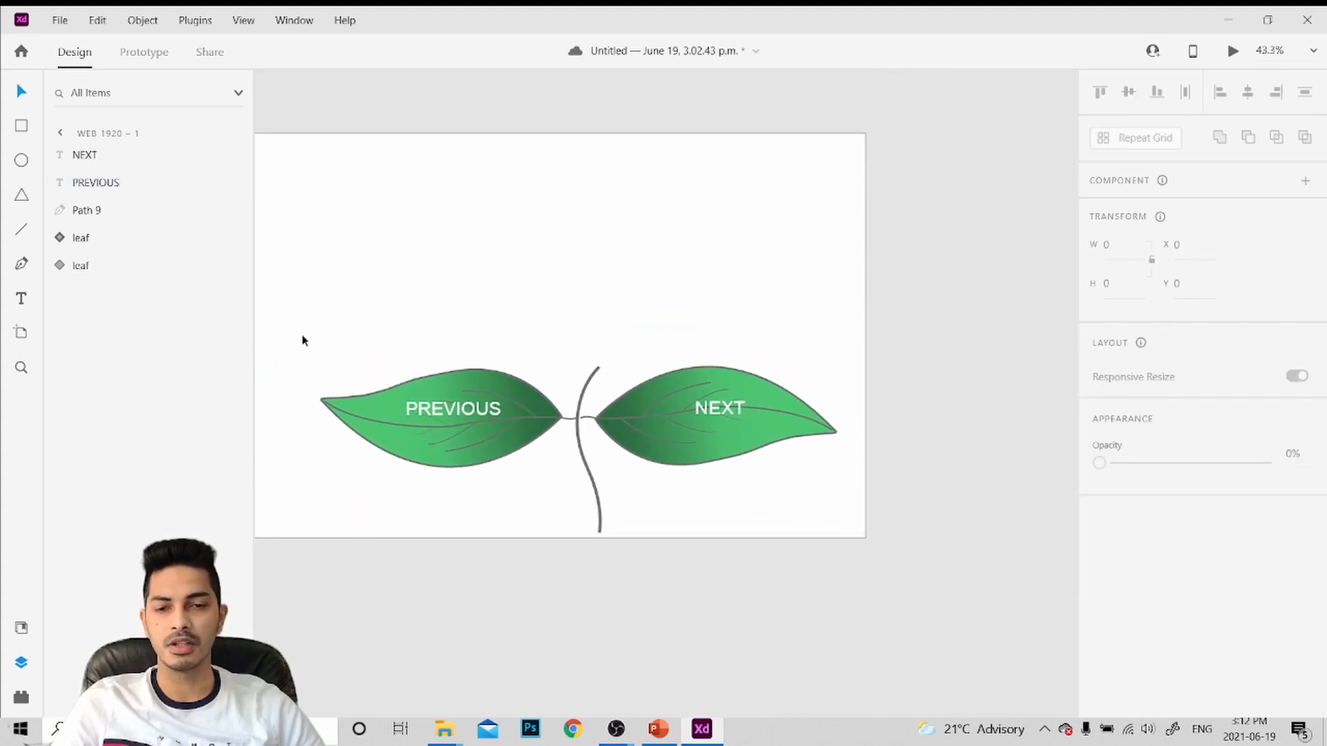
pyautogui.moveTo(373, 411); pyautogui.dragTo(574, 515)
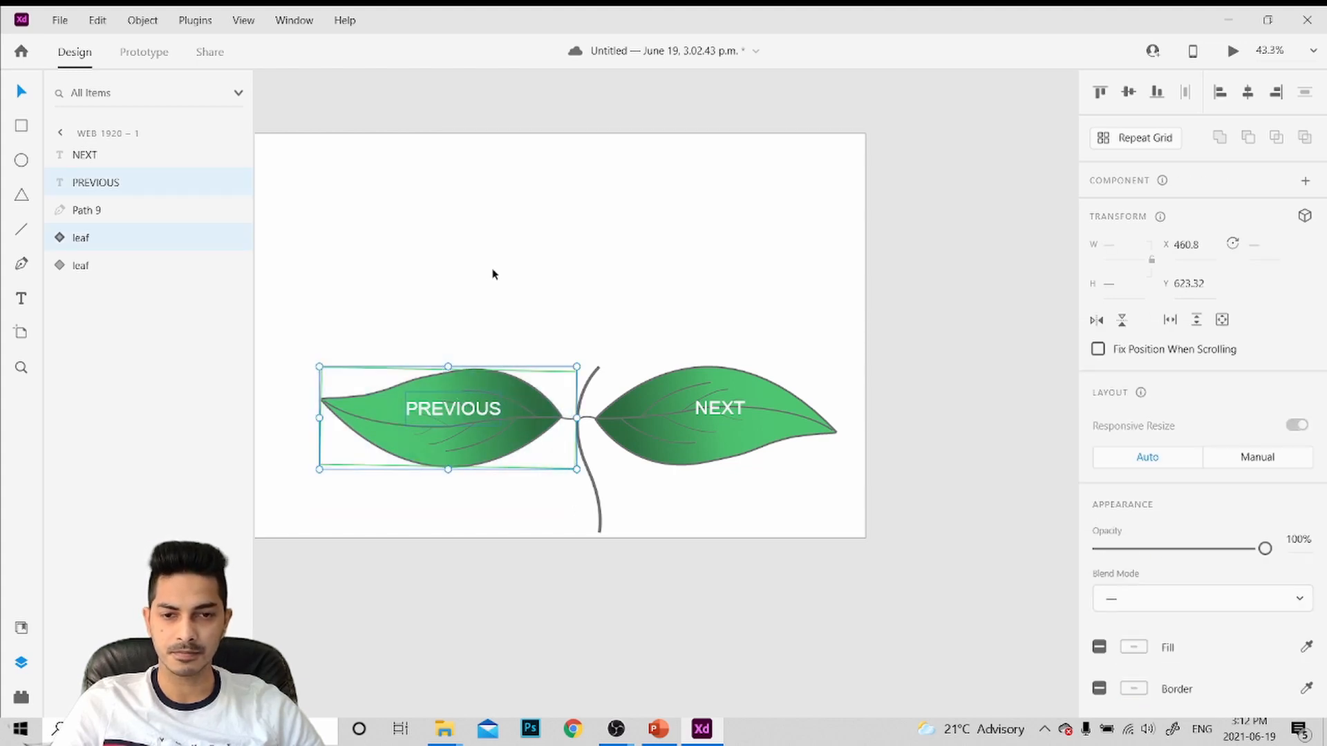
pyautogui.hotkey('ctrl', 'k')
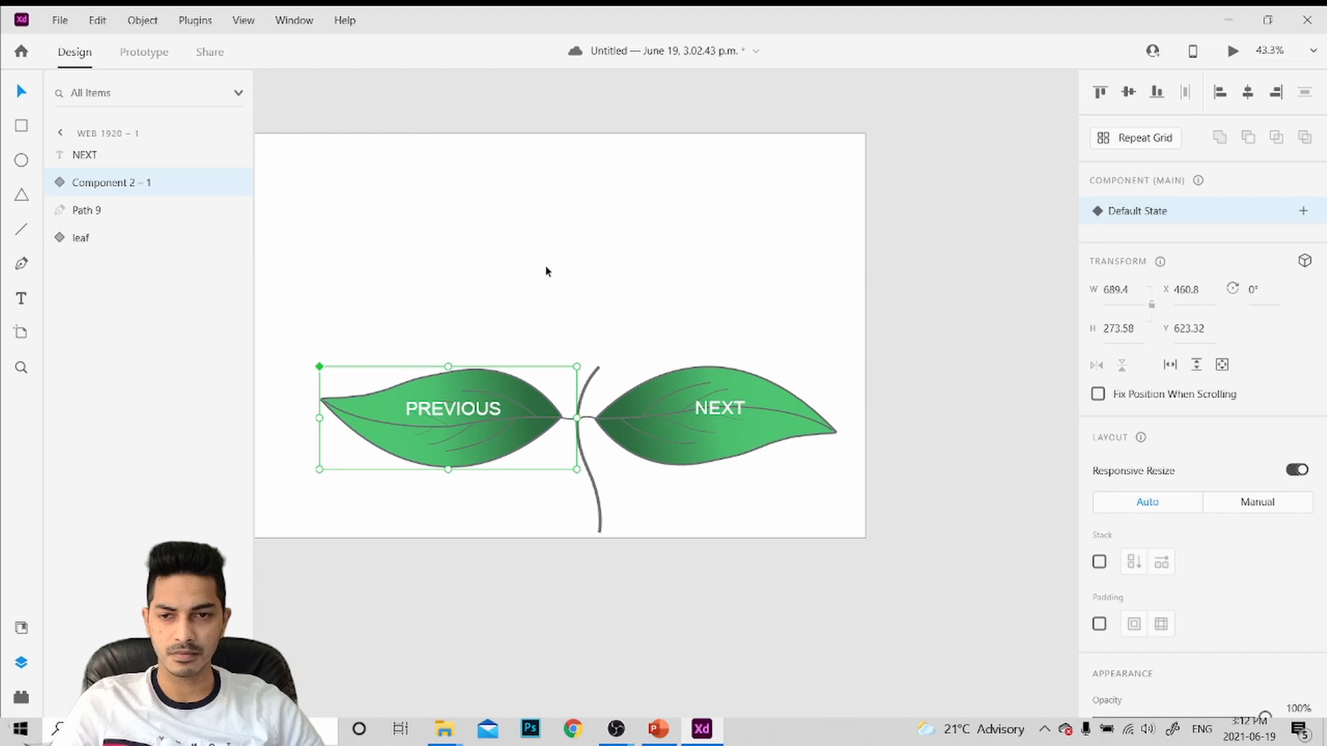
# Combine the NEXT label and the leaf beneath it into one component
pyautogui.click(719, 287)
pyautogui.moveTo(593, 272); pyautogui.dragTo(735, 300)
pyautogui.moveTo(842, 295); pyautogui.dragTo(647, 464)
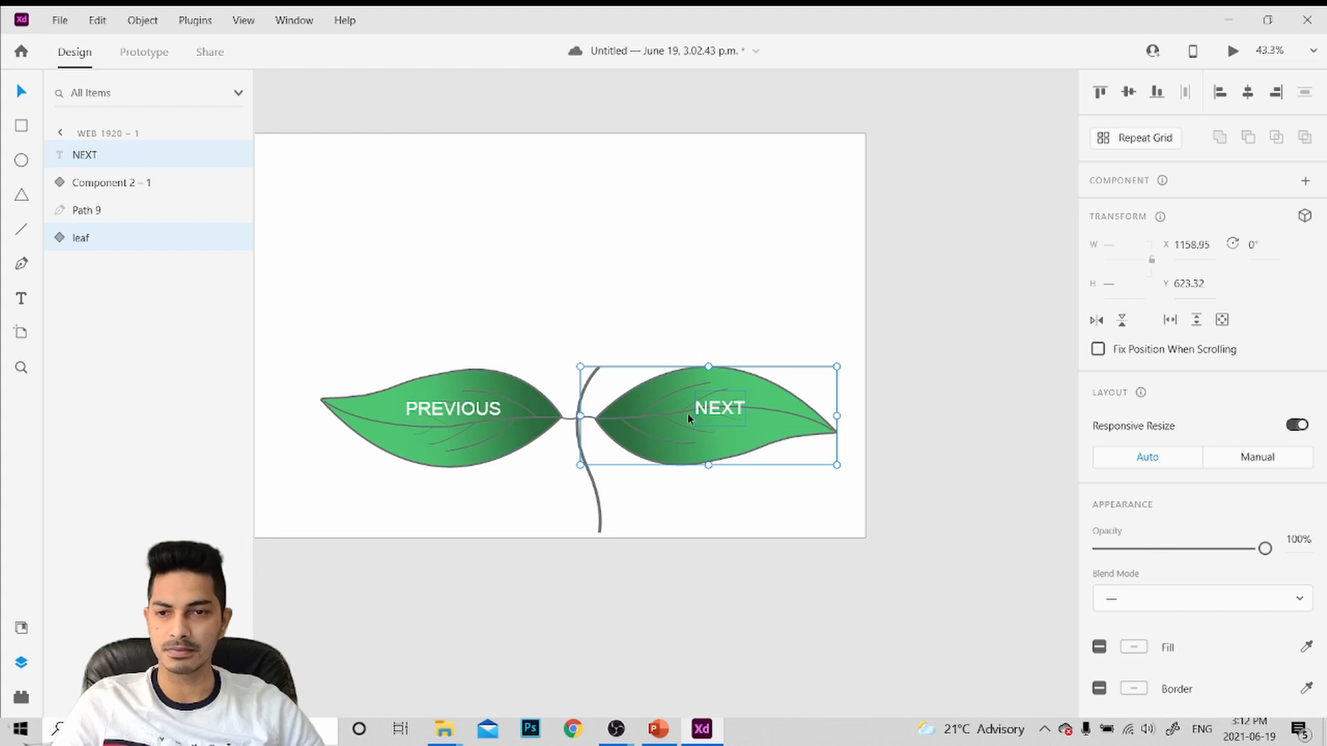
pyautogui.click(655, 300)
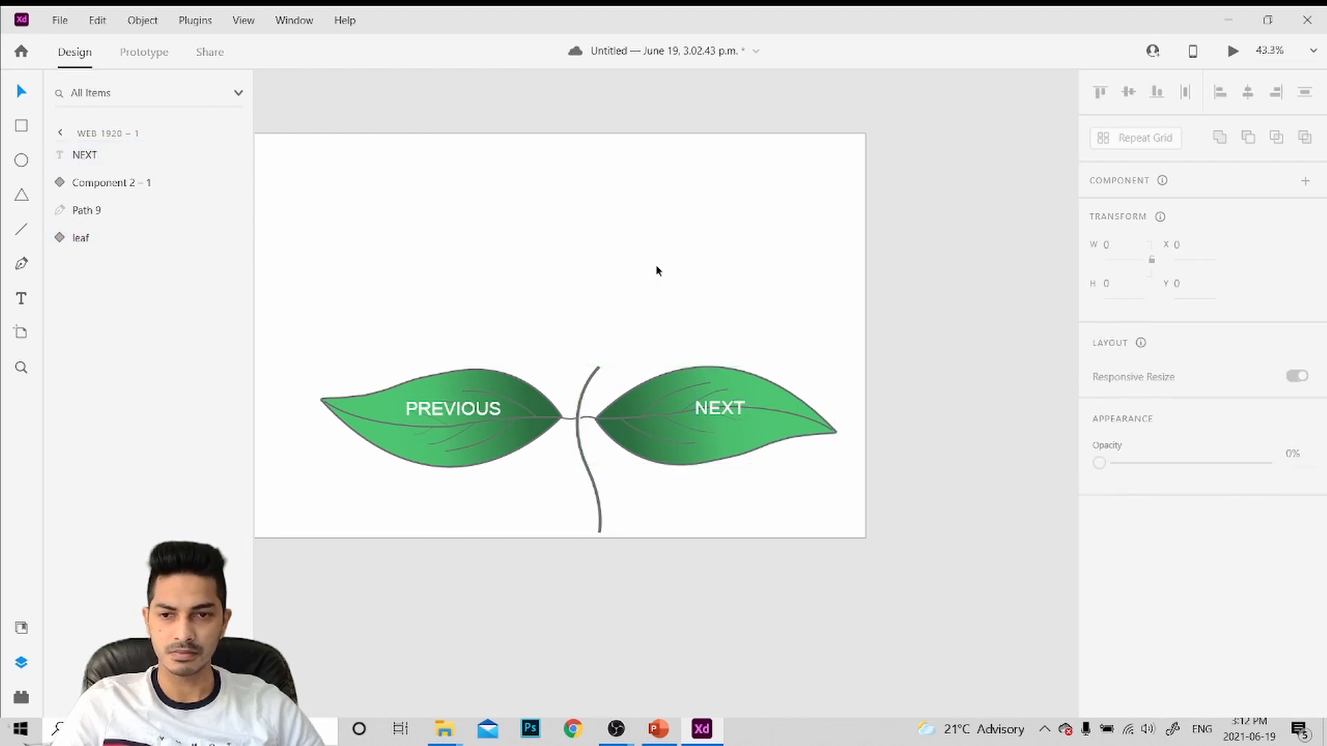
pyautogui.moveTo(665, 273); pyautogui.dragTo(819, 467)
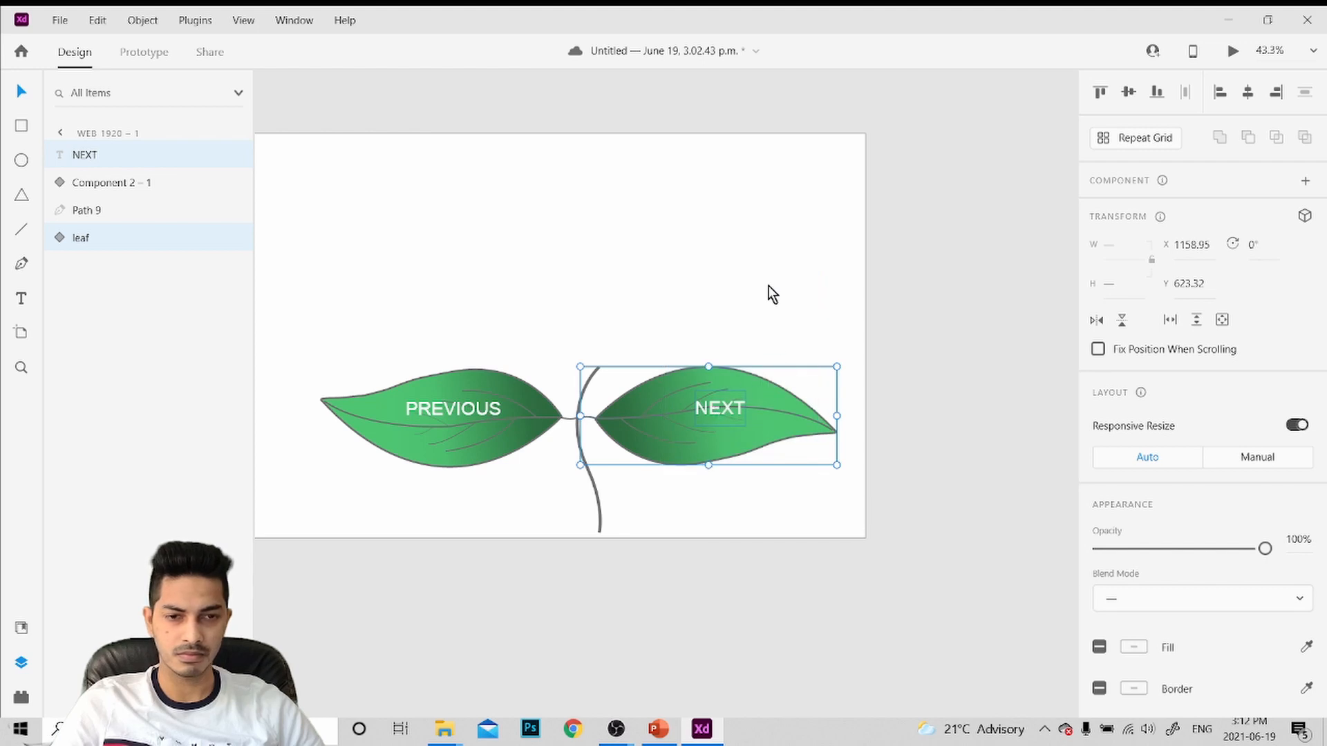
pyautogui.hotkey('ctrl', 'k')
pyautogui.click(678, 185)
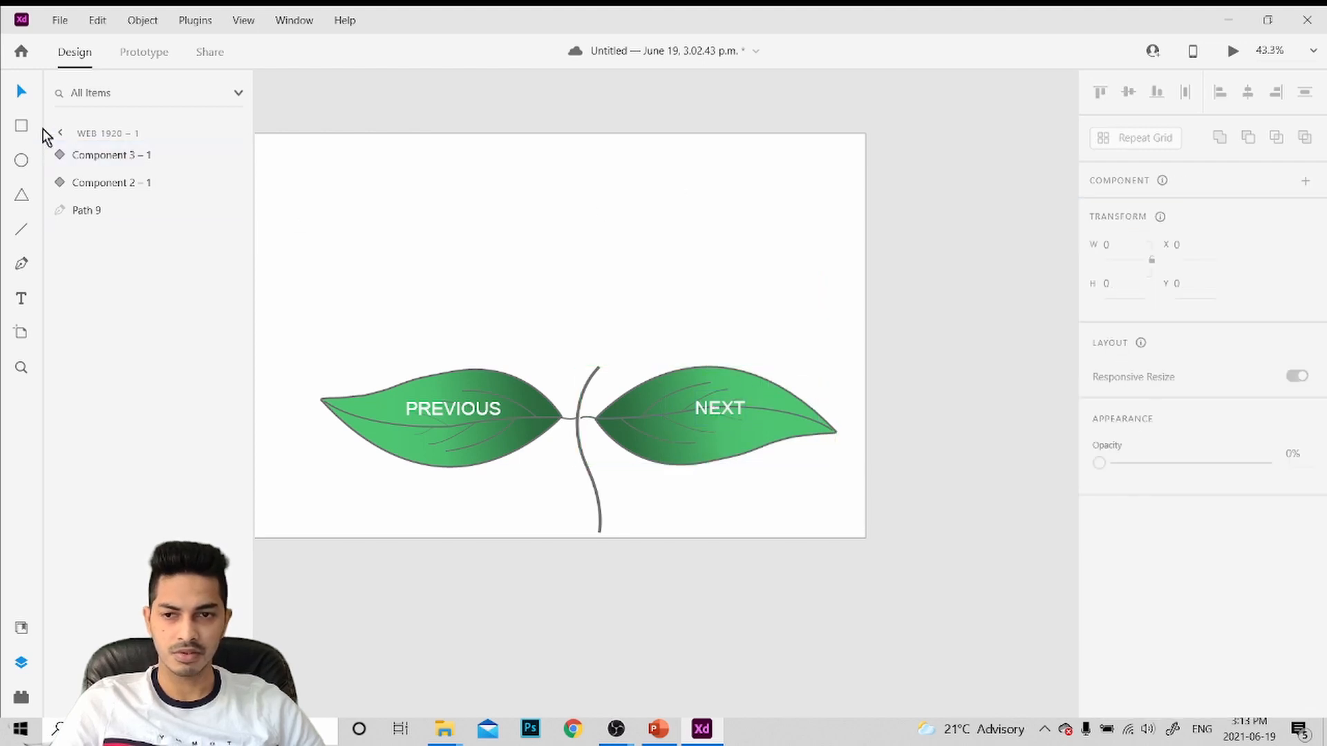
# Rename the component holding the NEXT label and its leaf as NEXT LEAF
pyautogui.doubleClick(97, 156)
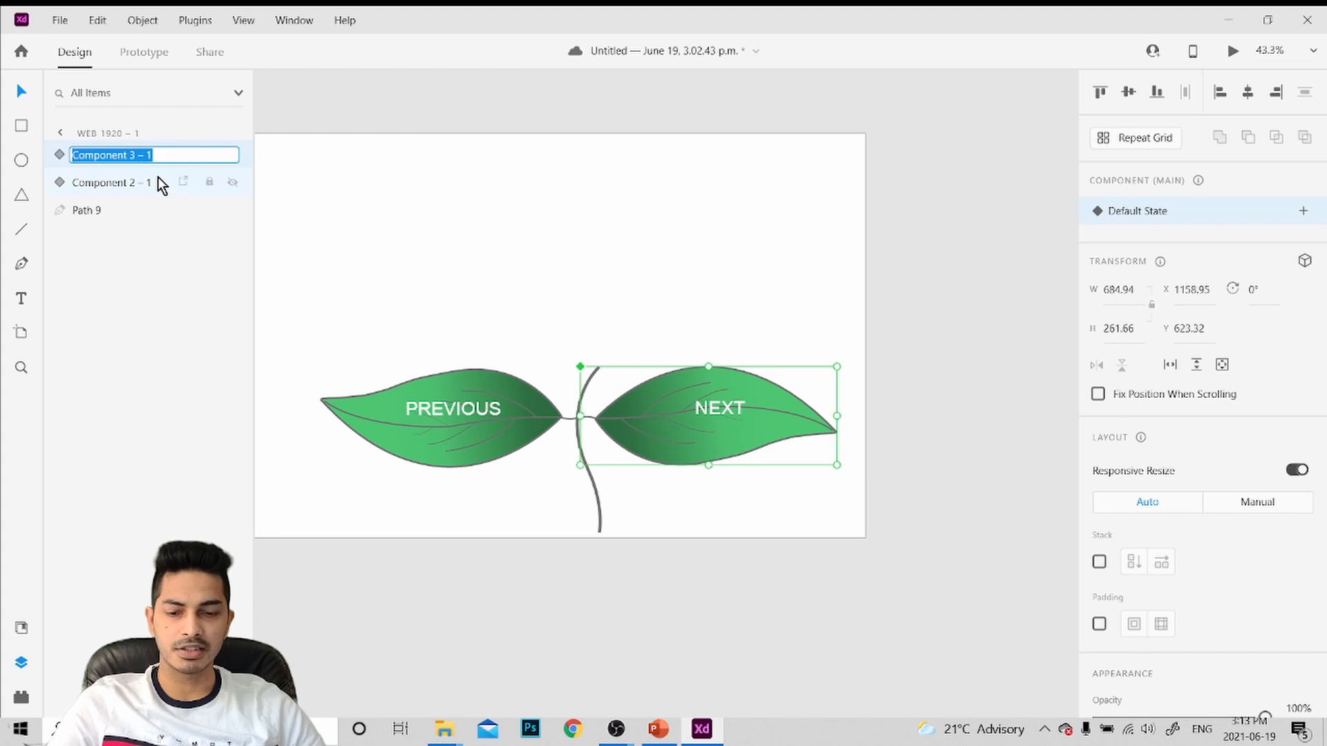
pyautogui.press('BackSpace')
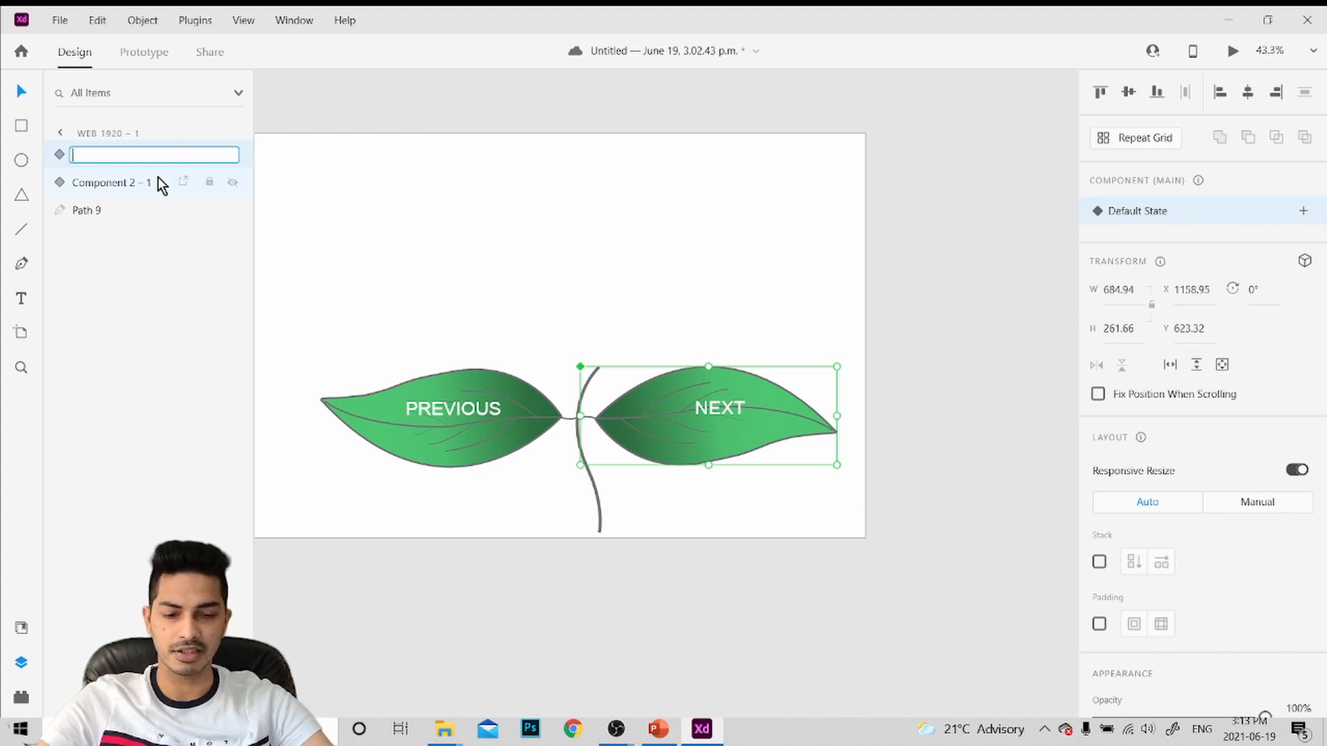
pyautogui.write('NEXT LE')
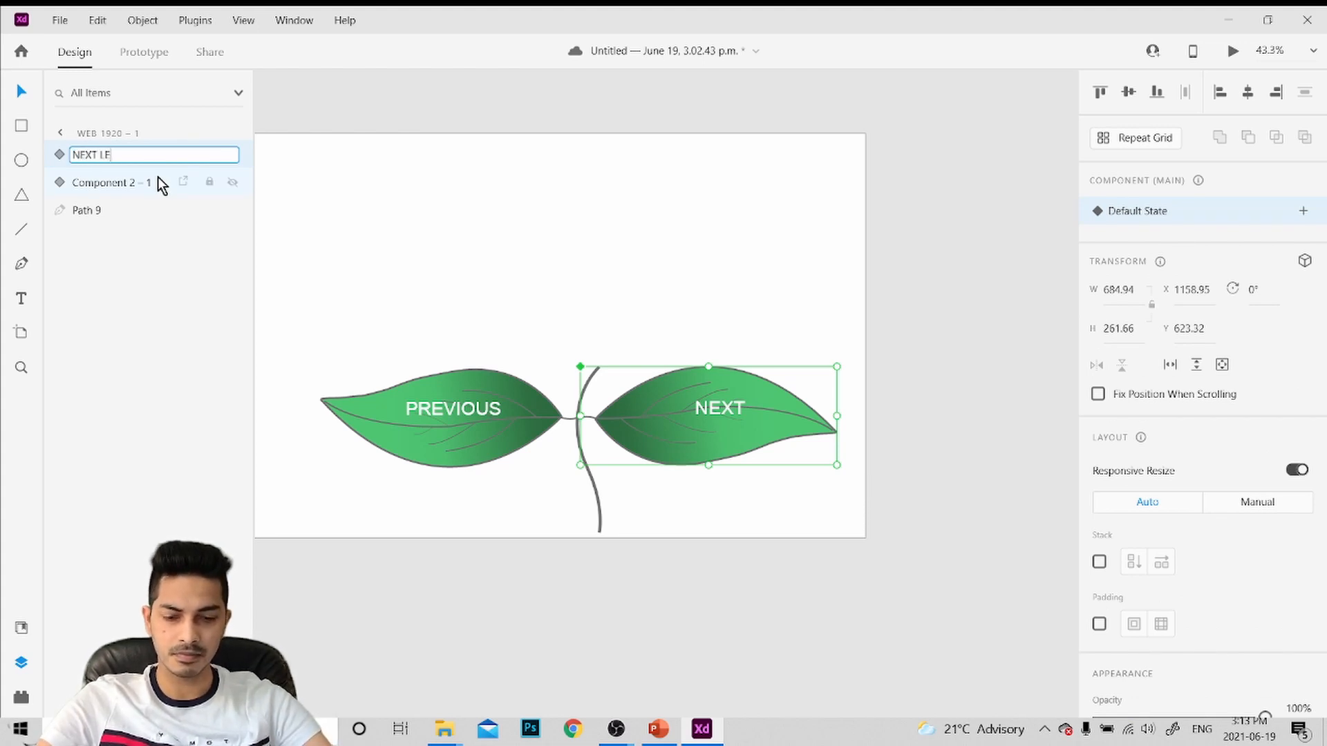
pyautogui.write('AF')
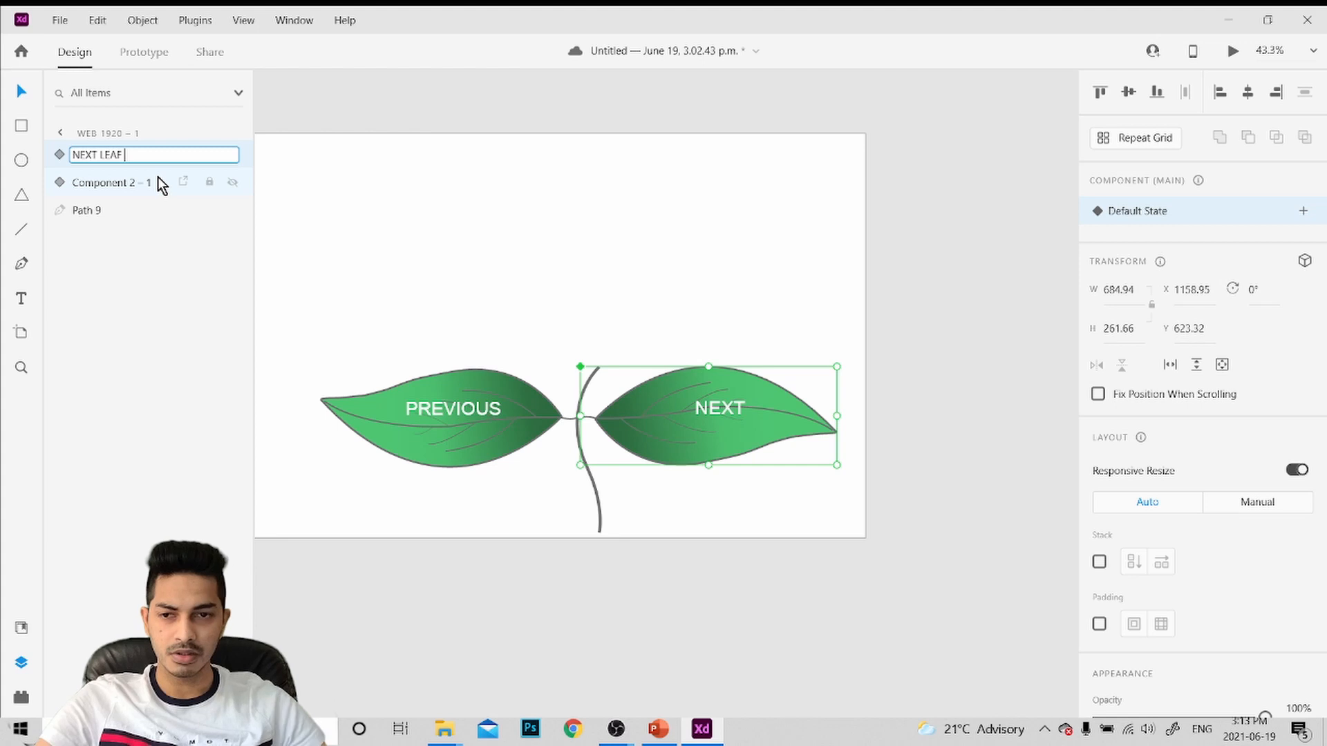
# Rename the component holding the PREVIOUS label and its leaf as PREVIOUS LEAF
pyautogui.doubleClick(113, 184)
pyautogui.write('PRE')
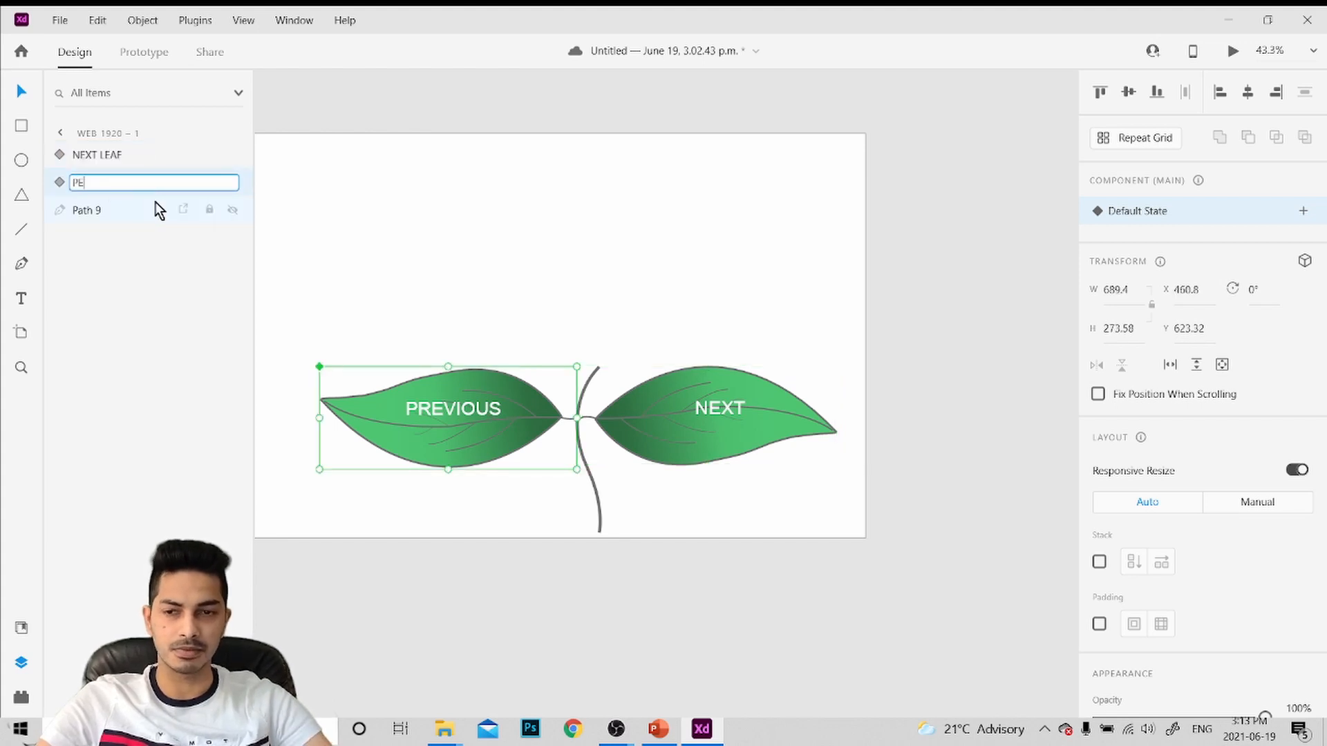
pyautogui.write('VIOUS LEAF')
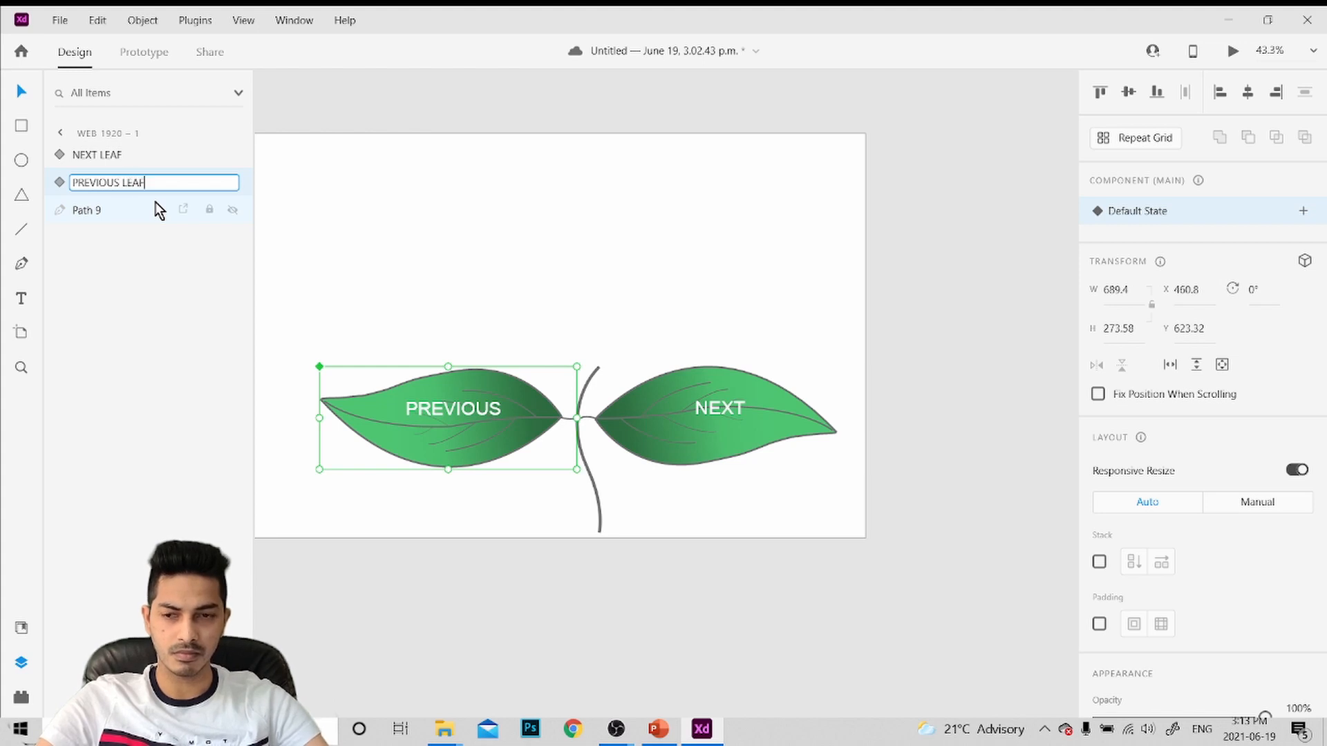
pyautogui.click(518, 283)
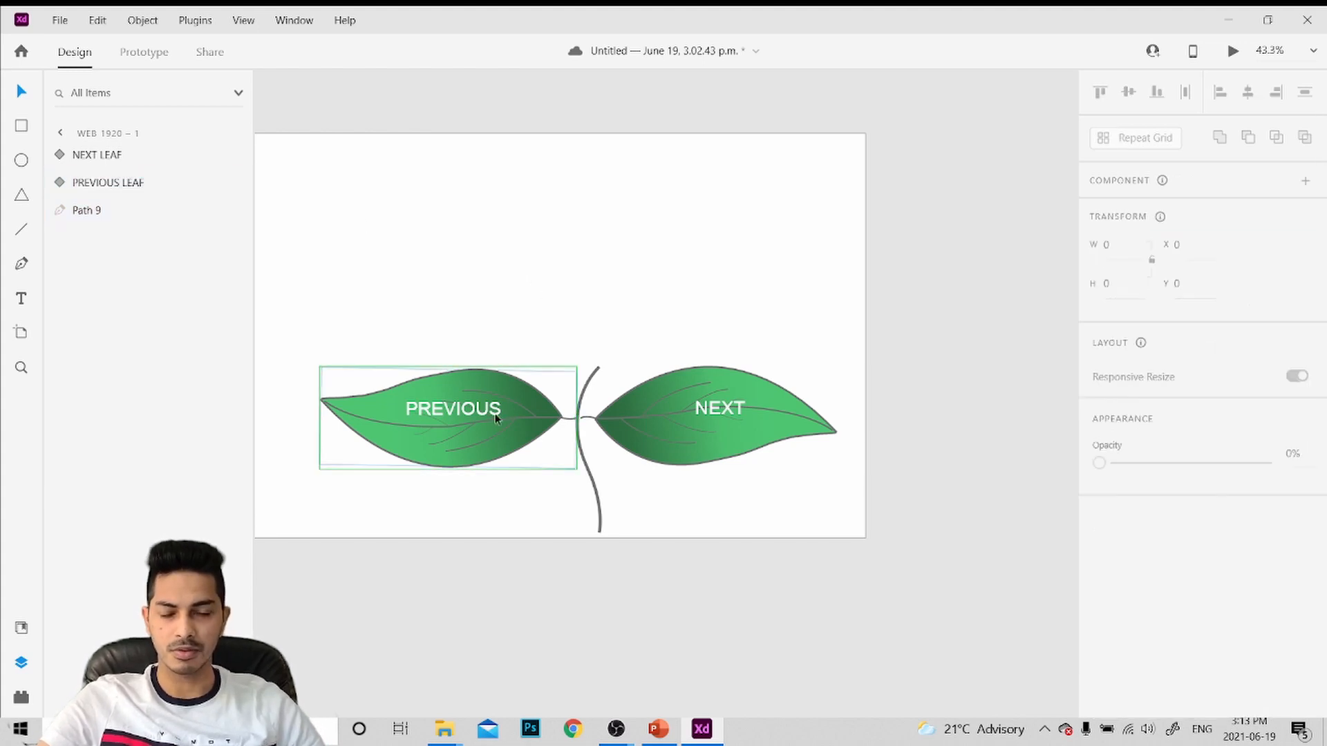
# Export only the PREVIOUS LEAF component as a PNG for Design into the LEAFS folder on the desktop
pyautogui.click(438, 426)
pyautogui.click(667, 280)
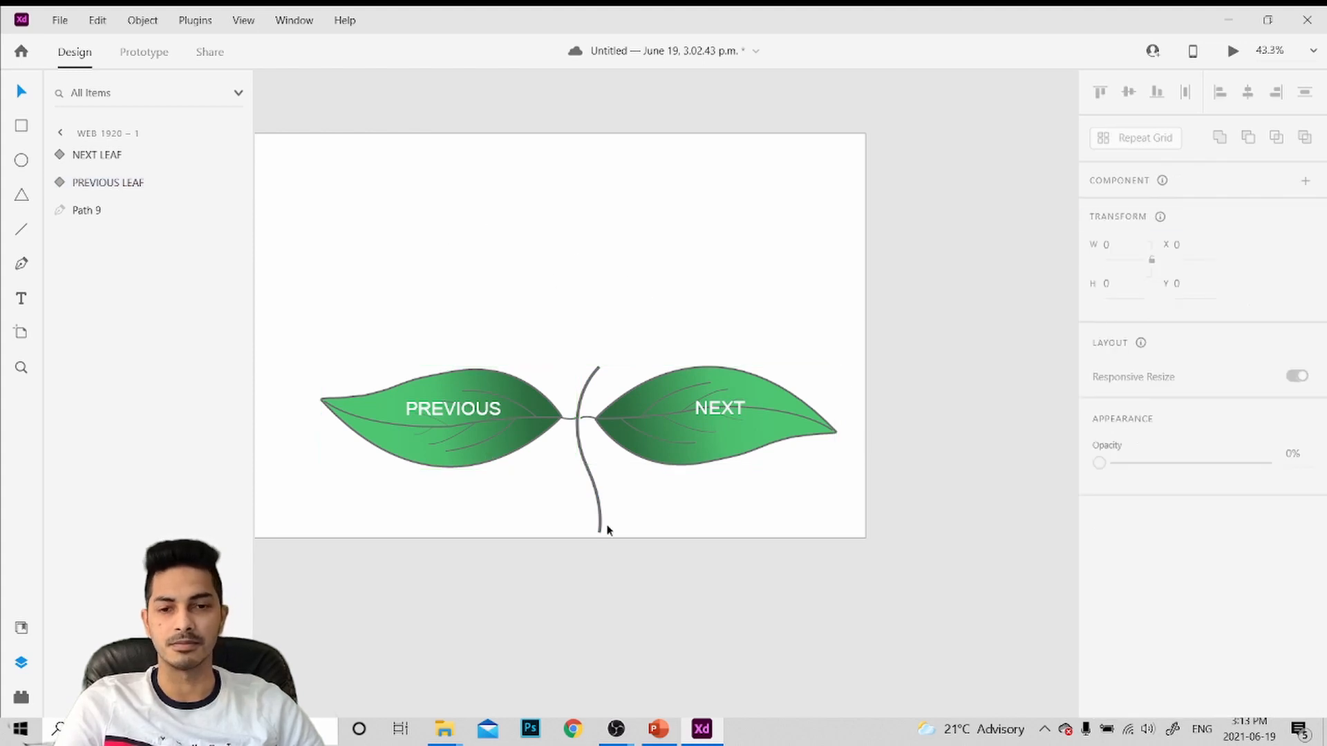
pyautogui.click(444, 407)
pyautogui.click(60, 20)
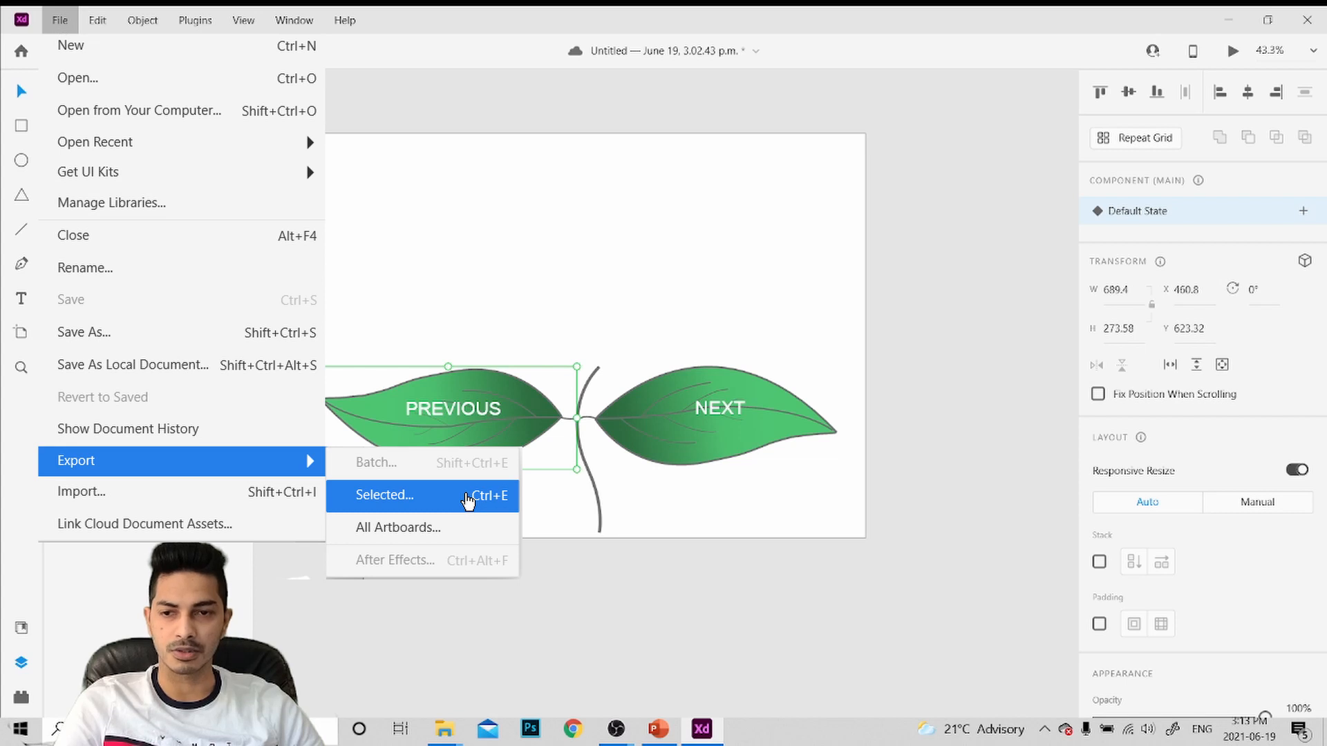
pyautogui.click(468, 496)
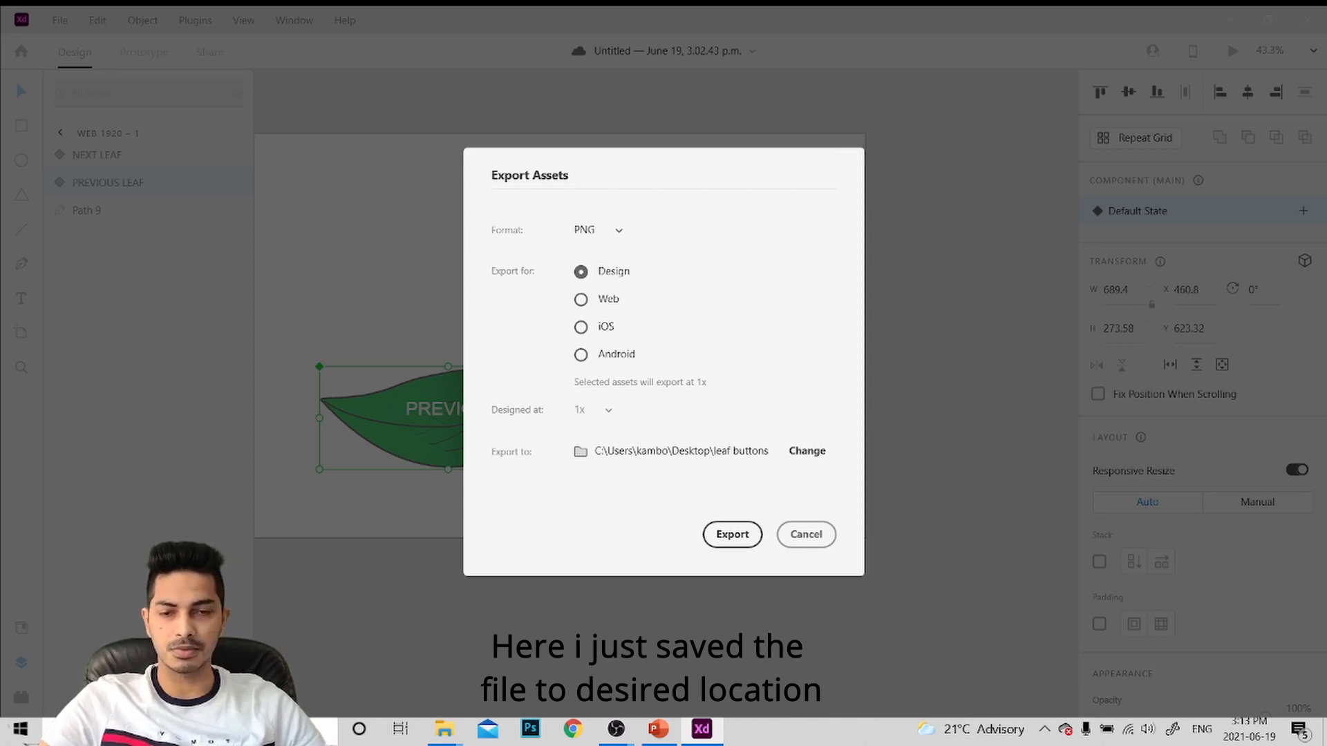
pyautogui.click(805, 541)
# Export only the NEXT LEAF component as a PNG for Design into the desktop's LEAFS folder
pyautogui.click(763, 430)
pyautogui.click(636, 188)
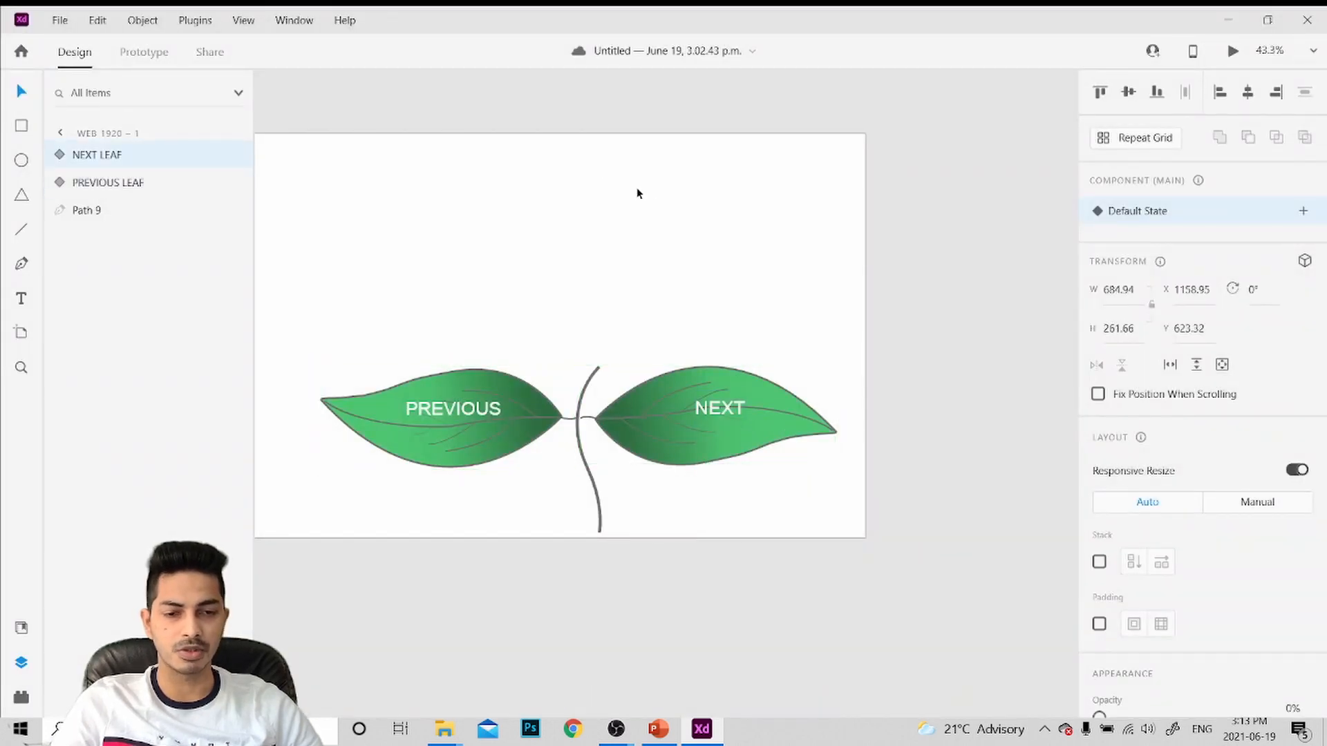
pyautogui.click(792, 403)
pyautogui.click(63, 20)
pyautogui.moveTo(173, 461)
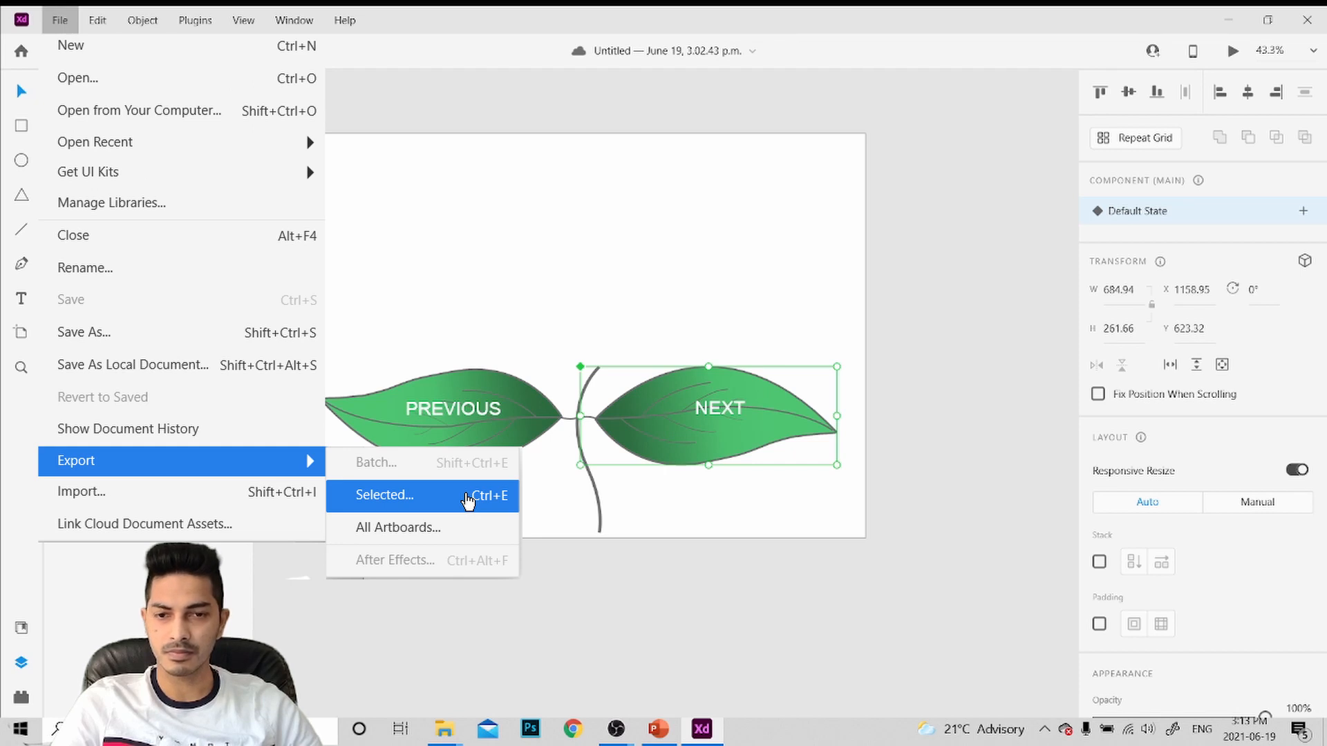
pyautogui.click(468, 499)
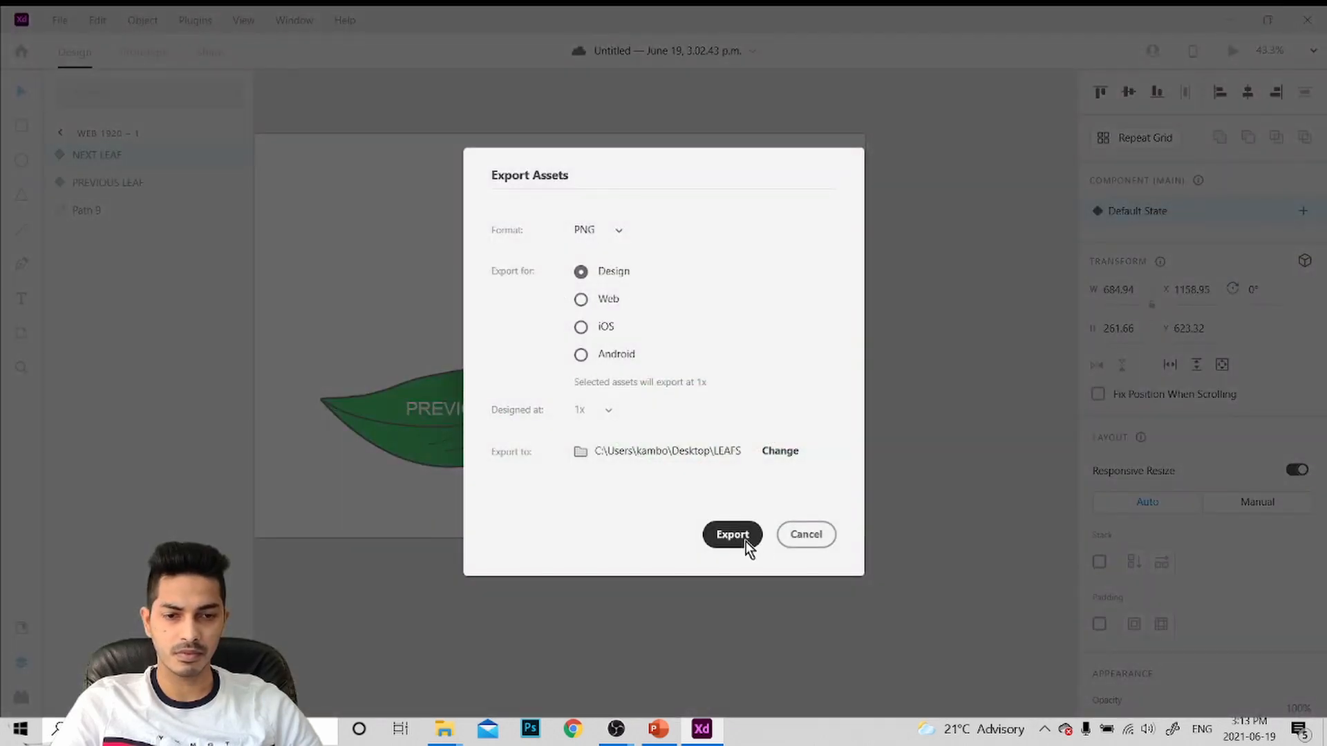
pyautogui.click(732, 534)
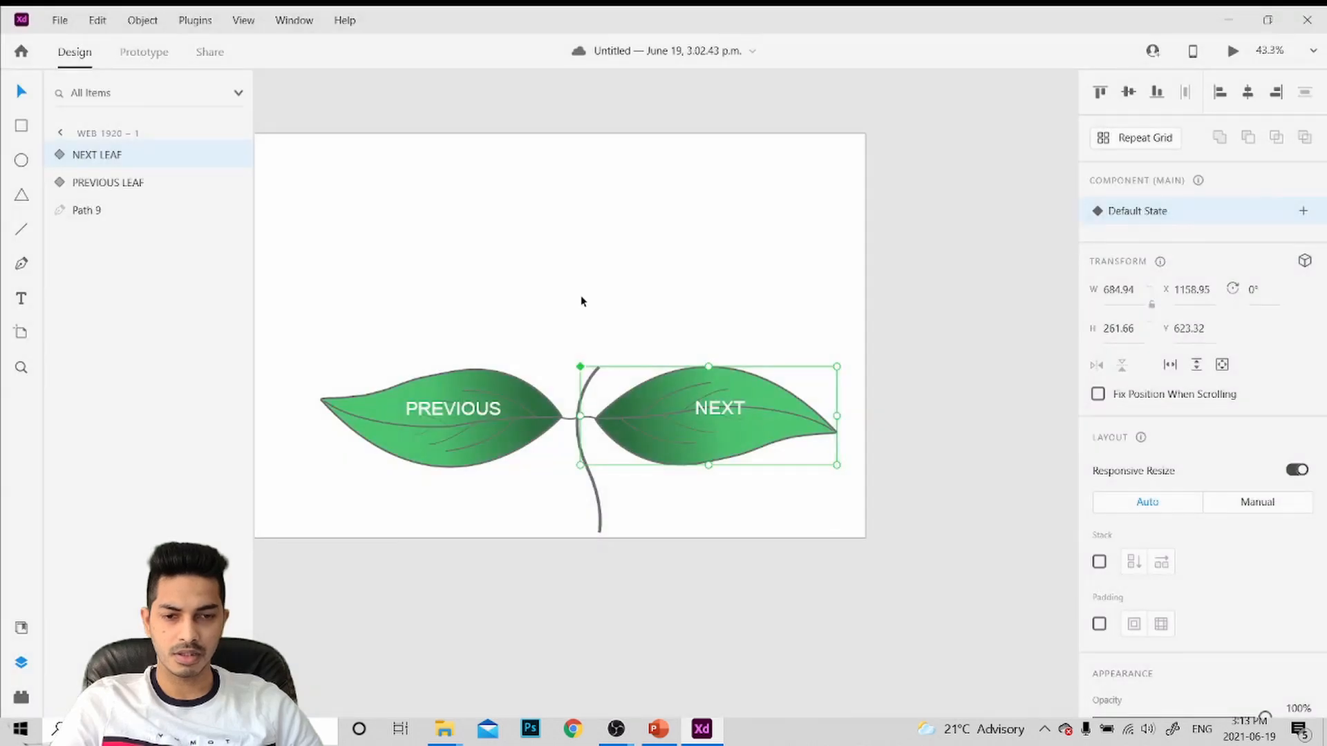
# Export the stem path on its own as a PNG for Design into the LEAFS folder, then deselect it
pyautogui.click(598, 525)
pyautogui.click(601, 531)
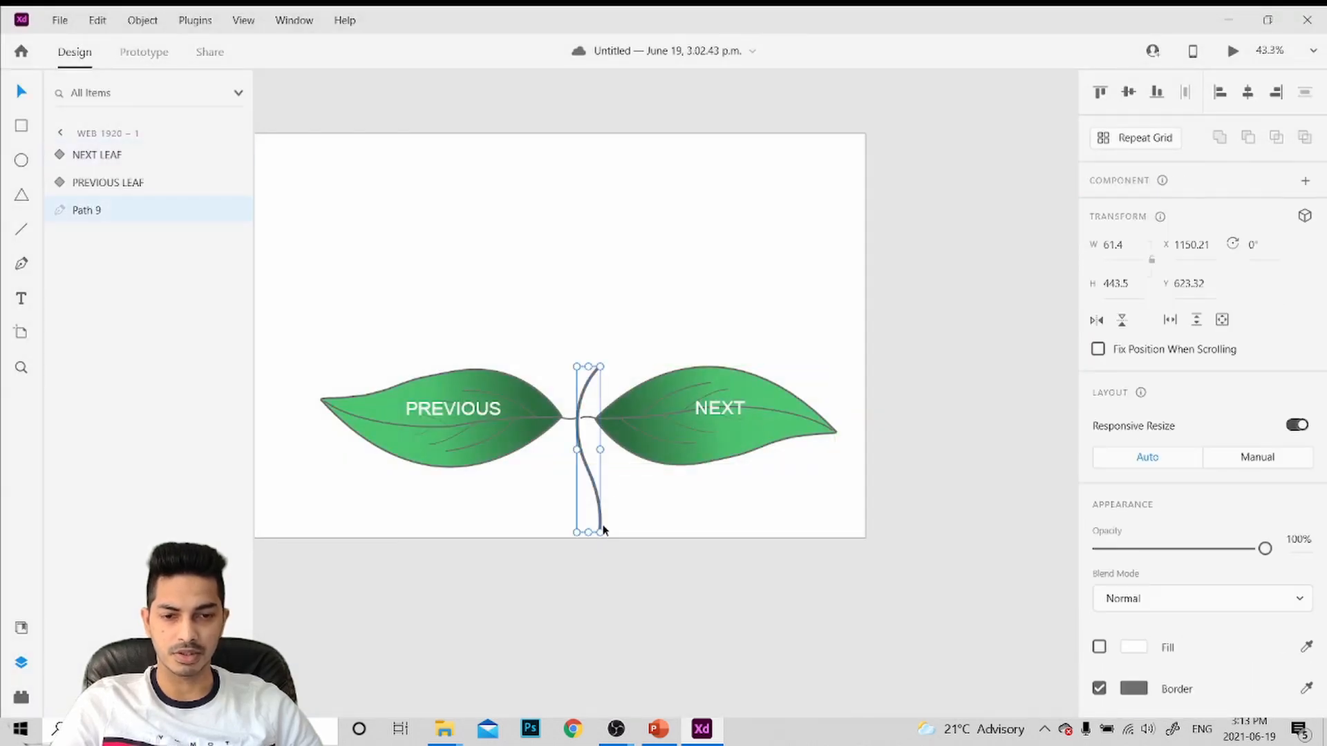
pyautogui.click(60, 20)
pyautogui.moveTo(179, 460)
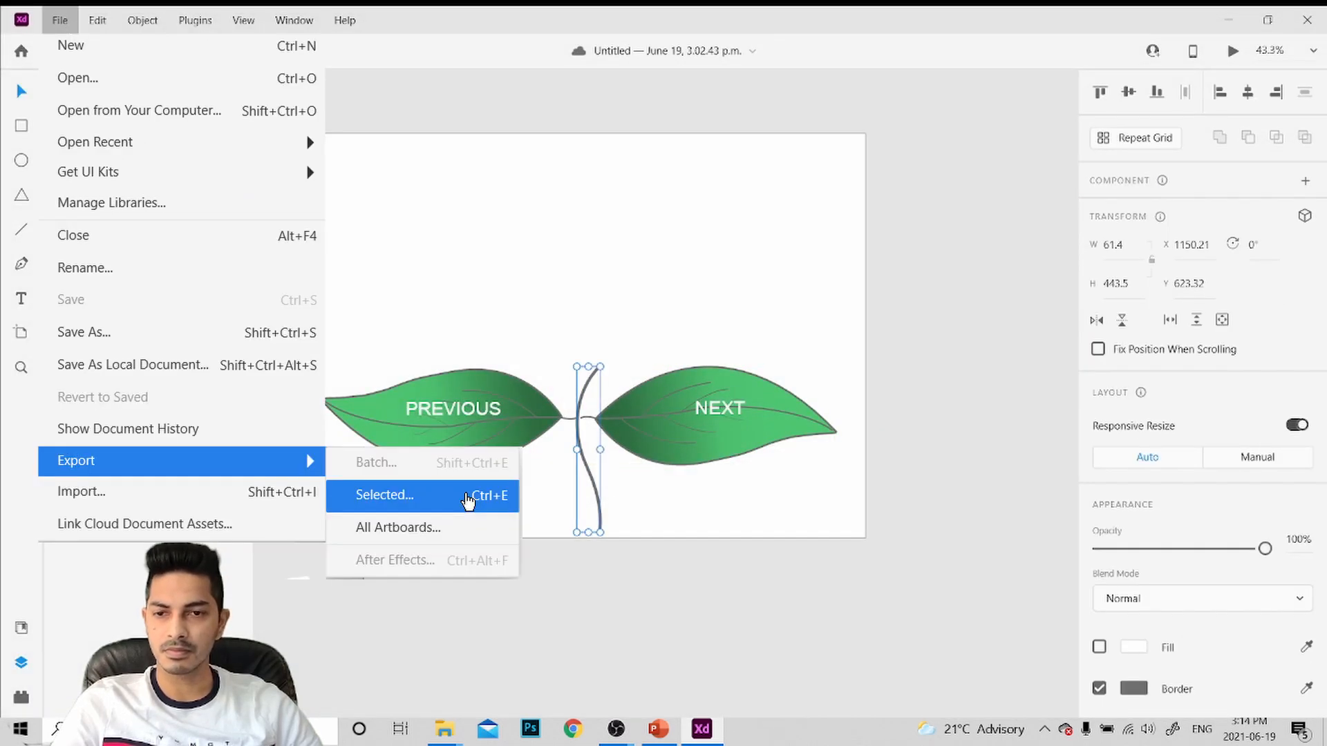
pyautogui.click(468, 495)
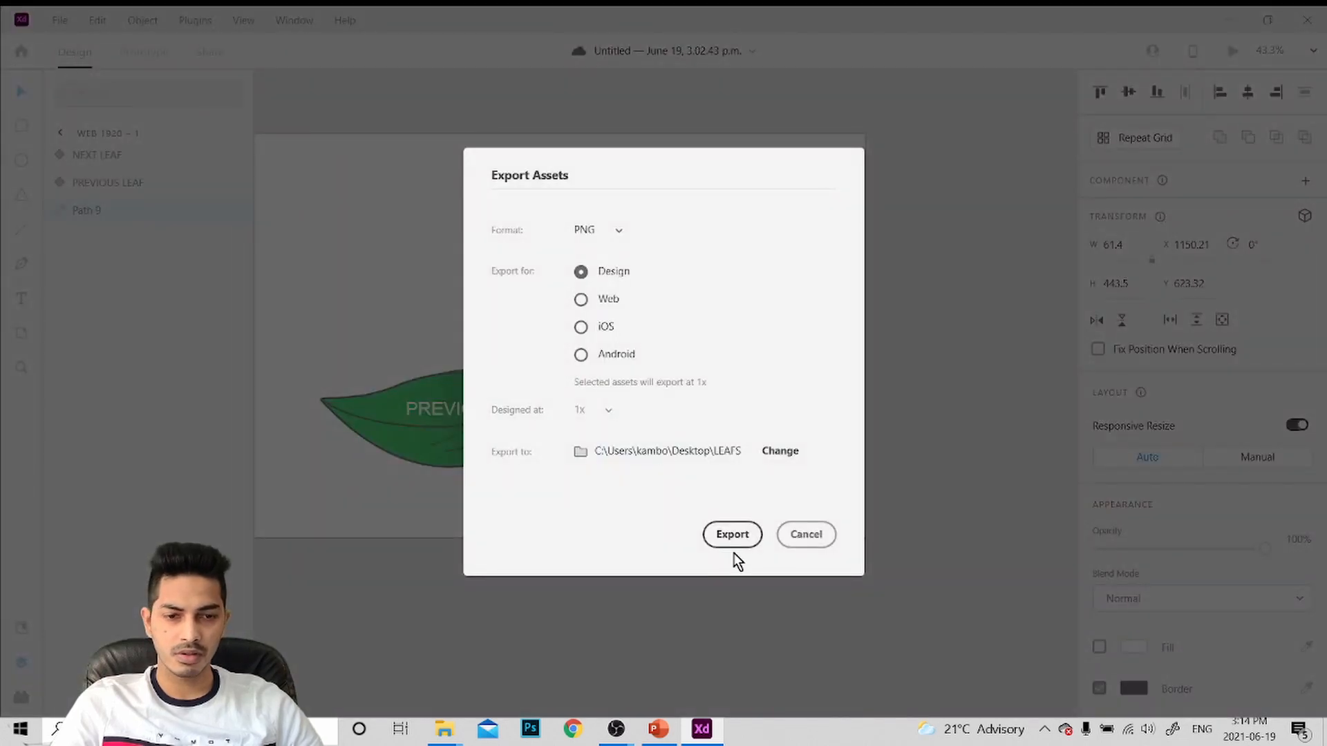
pyautogui.click(732, 546)
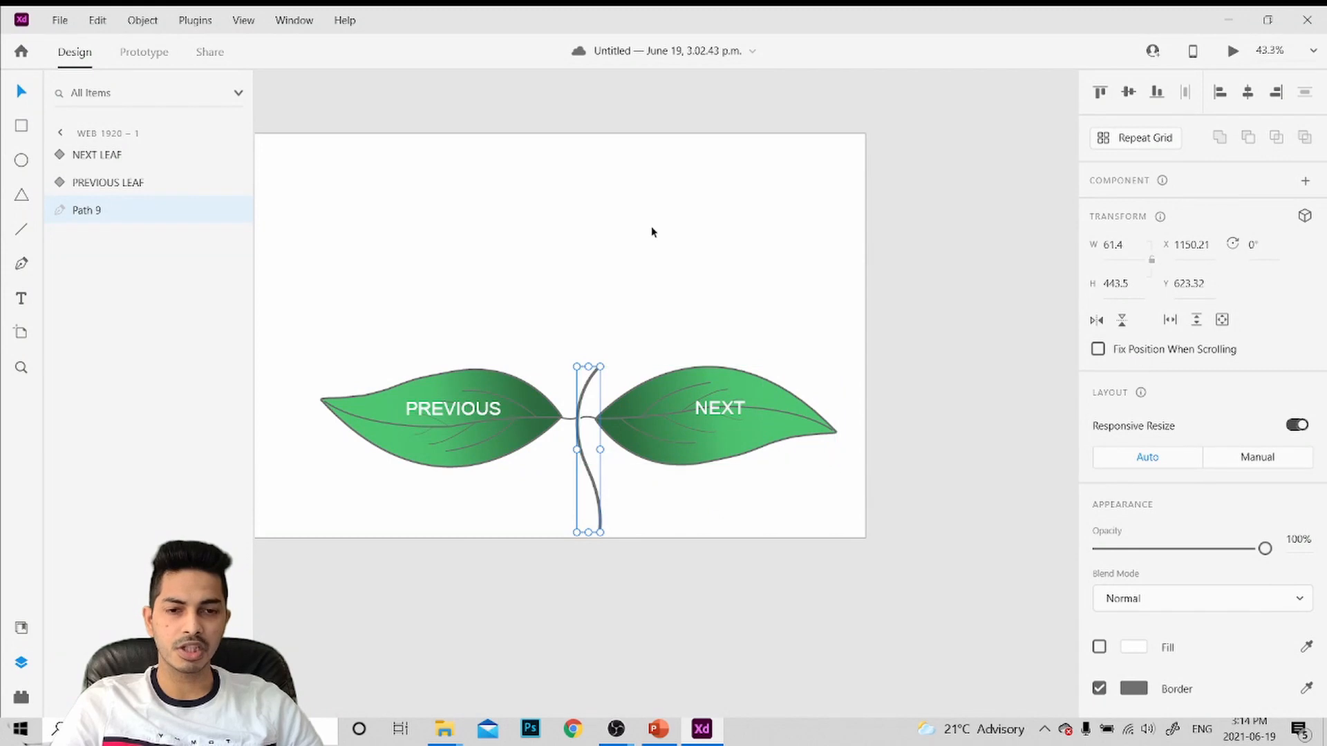
pyautogui.click(651, 226)
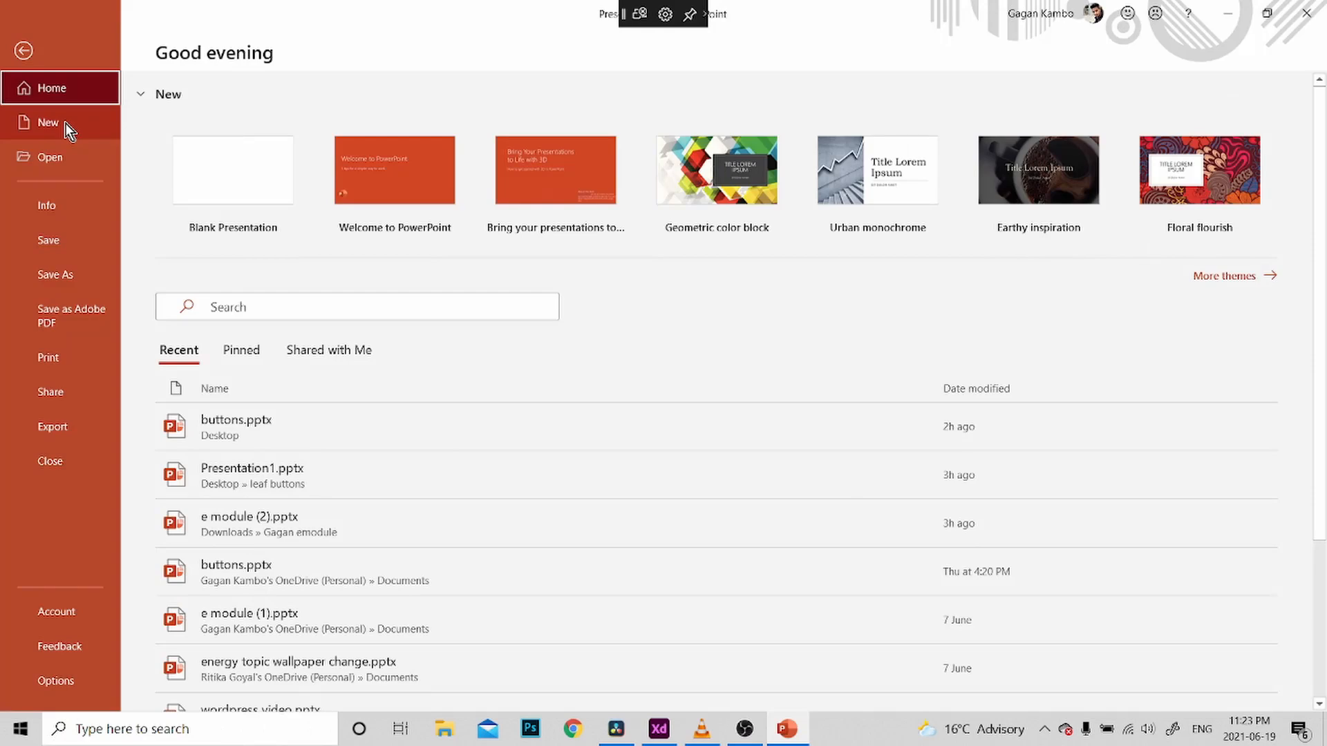
# Switch to PowerPoint and create a new blank presentation
pyautogui.click(65, 123)
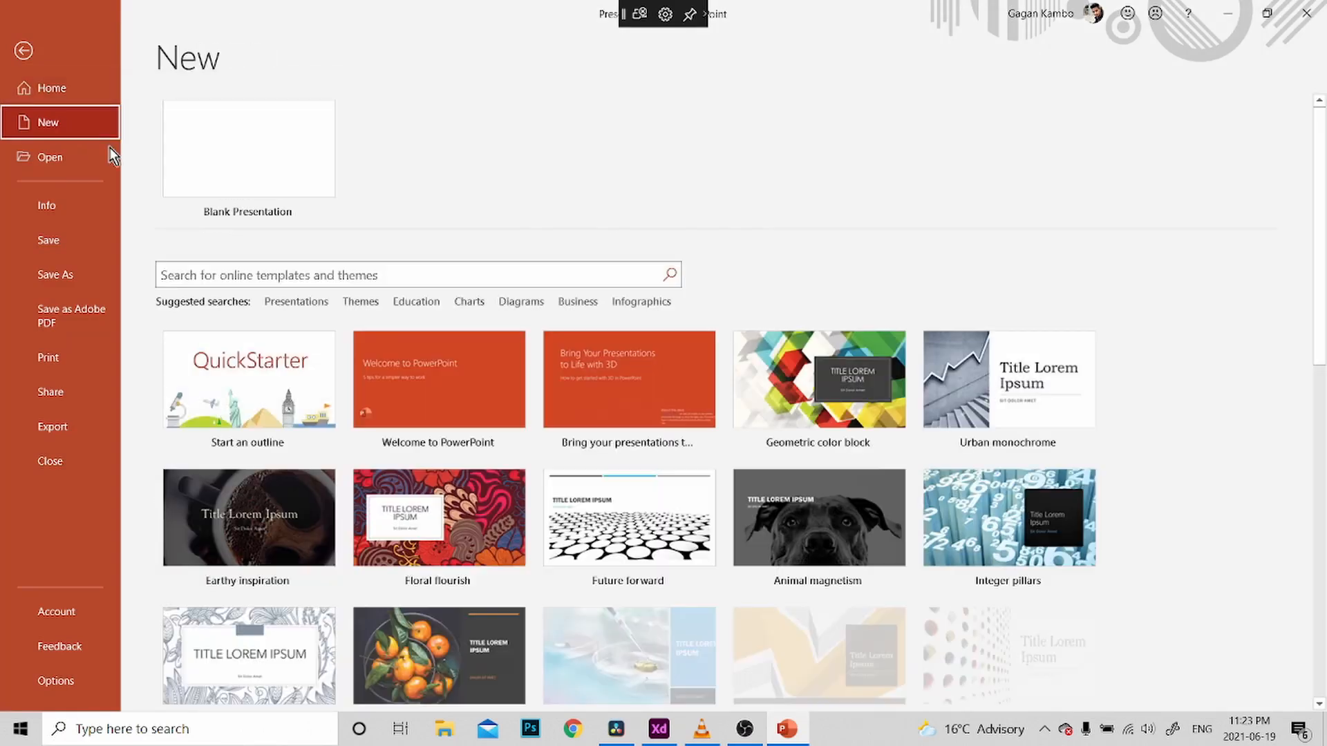
pyautogui.click(221, 177)
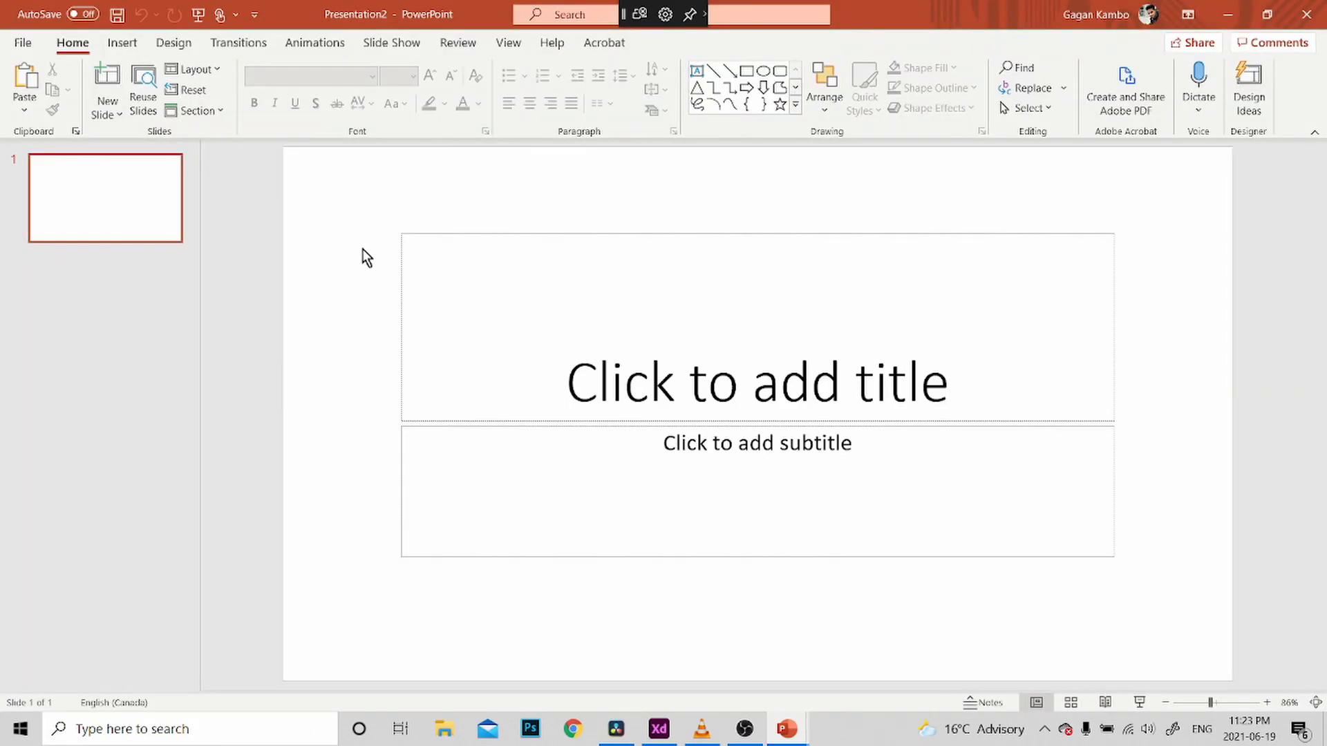